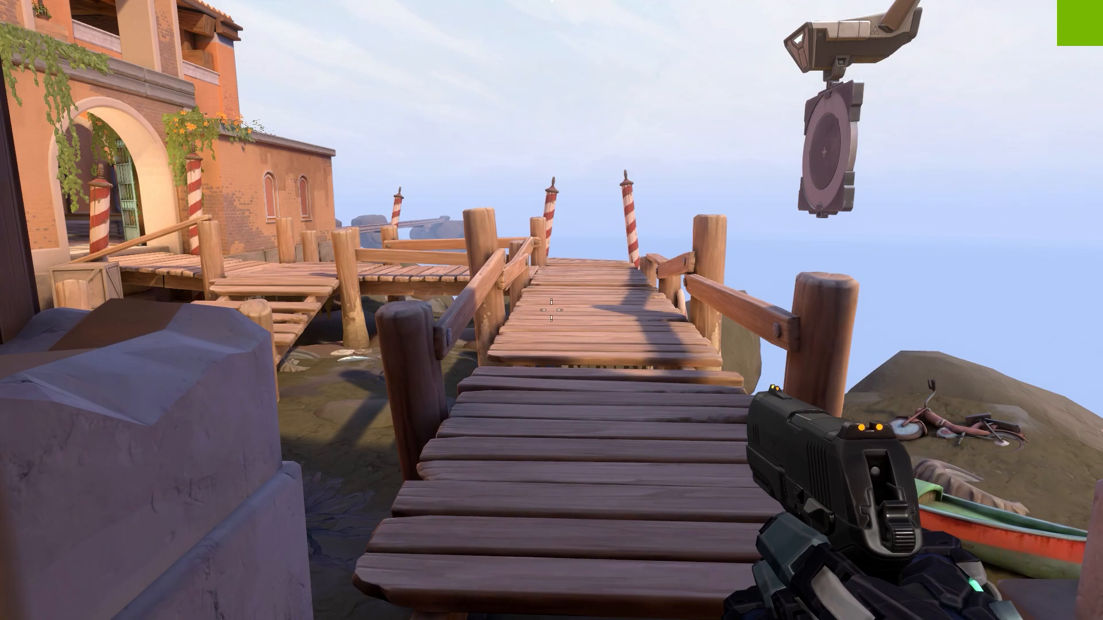
key(c)
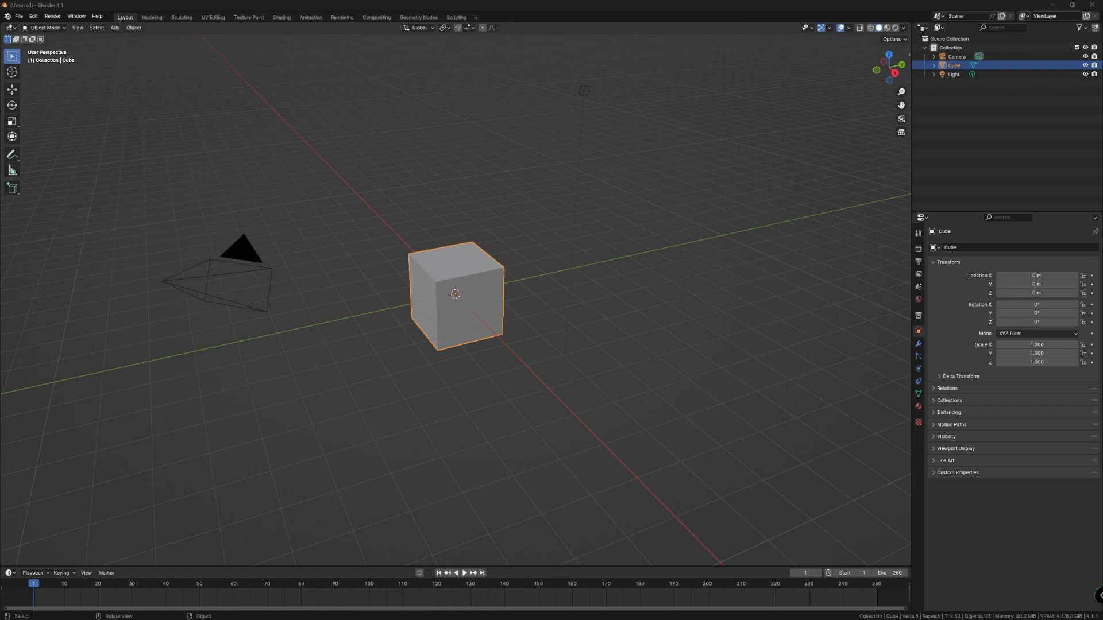
Delete the default cube, camera and light so the scene is empty.
click(466, 419)
click(463, 319)
key(Delete)
click(584, 90)
key(Delete)
Add an ico sphere mesh and set its subdivisions to 3.
key(shift+a)
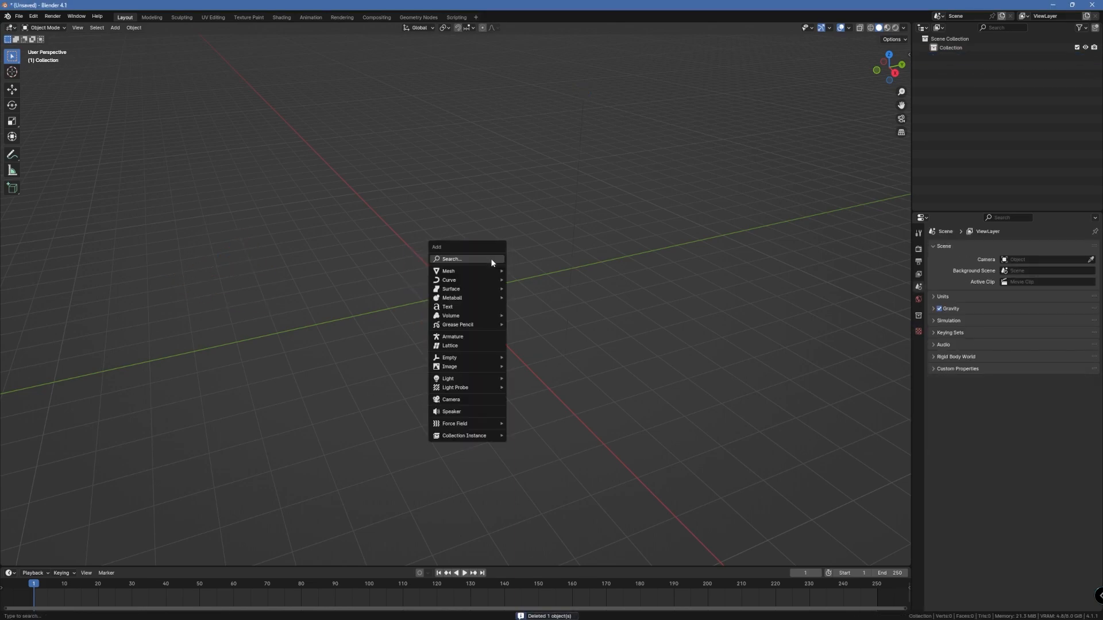
mouse_move(492, 271)
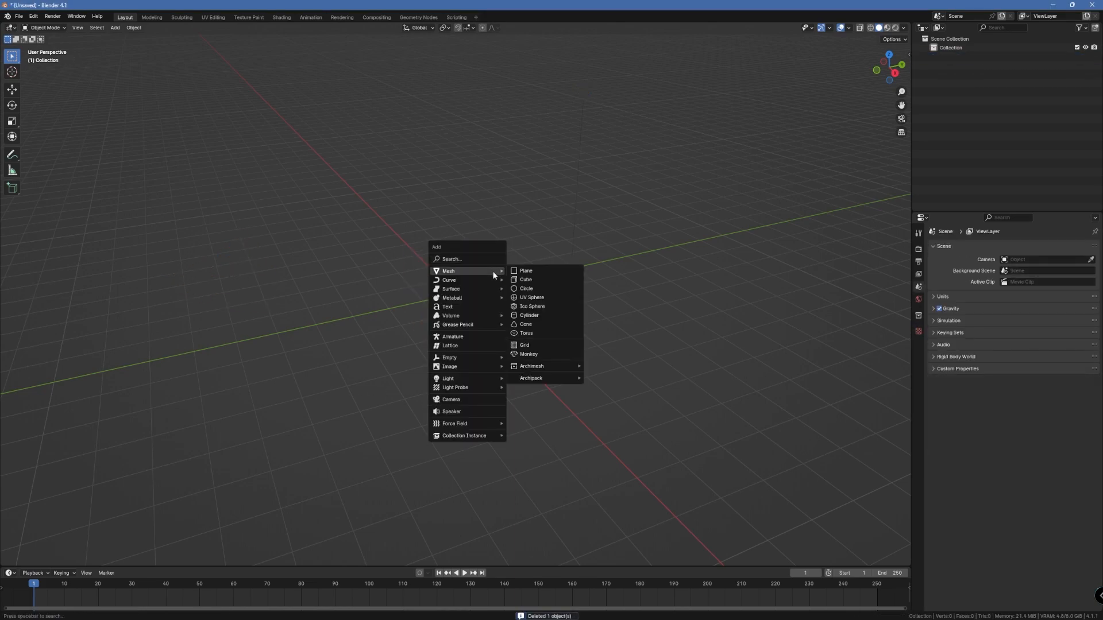
click(542, 304)
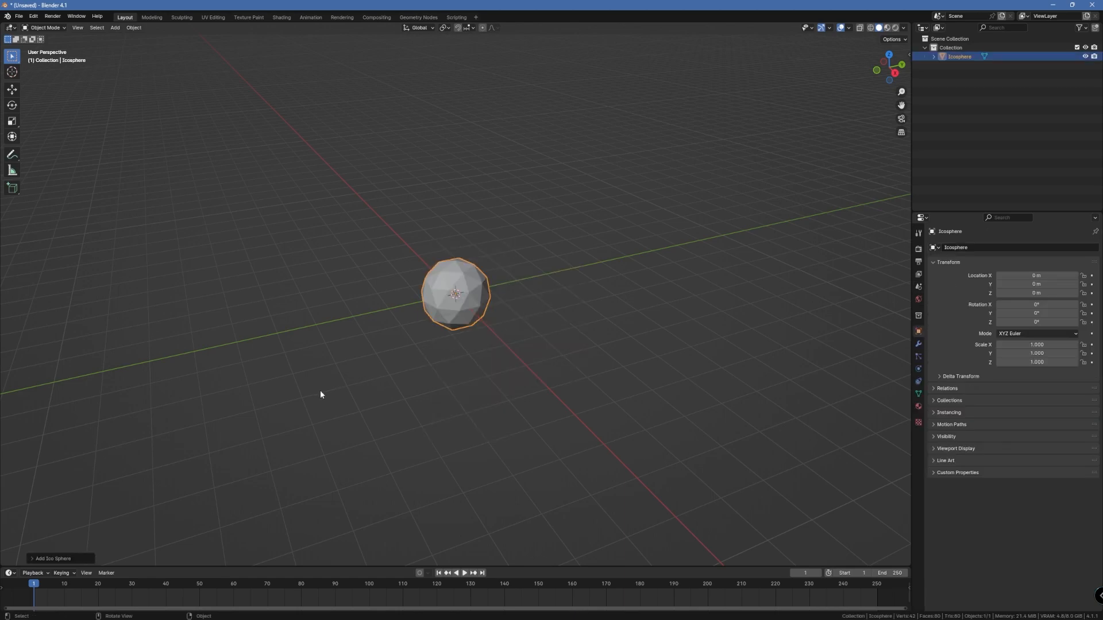
click(31, 557)
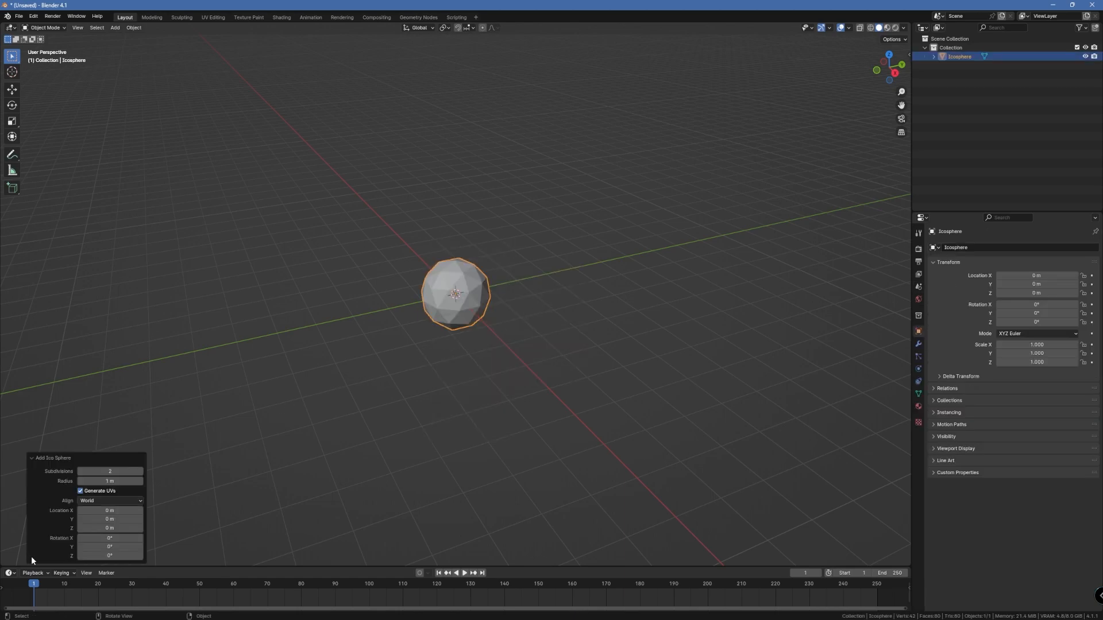
click(140, 472)
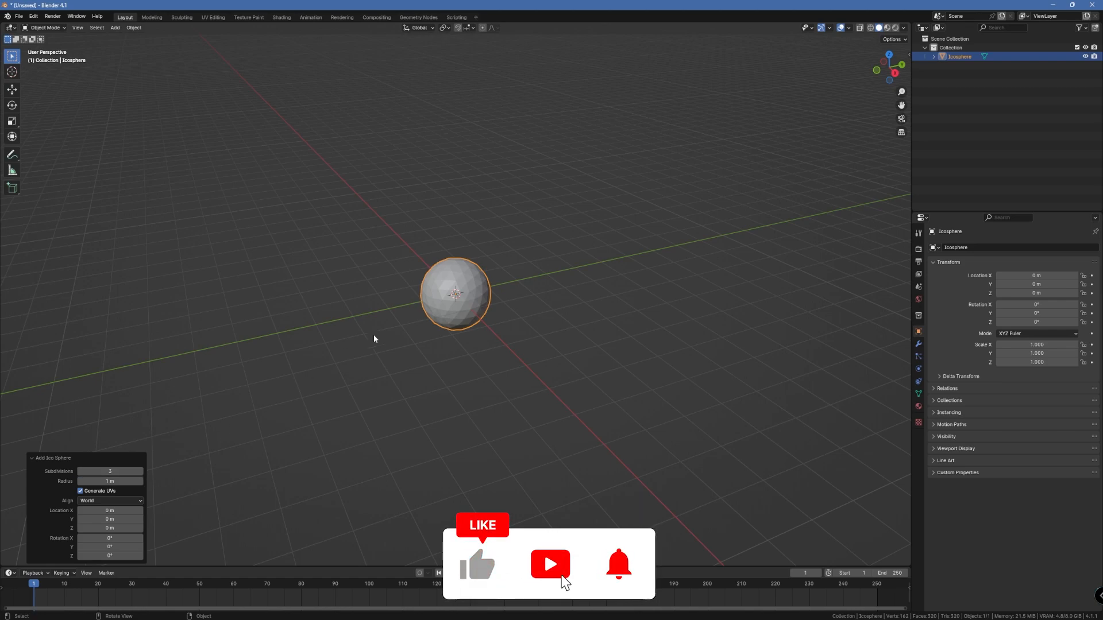
scroll(408, 316, up, 3)
scroll(408, 317, up, 2)
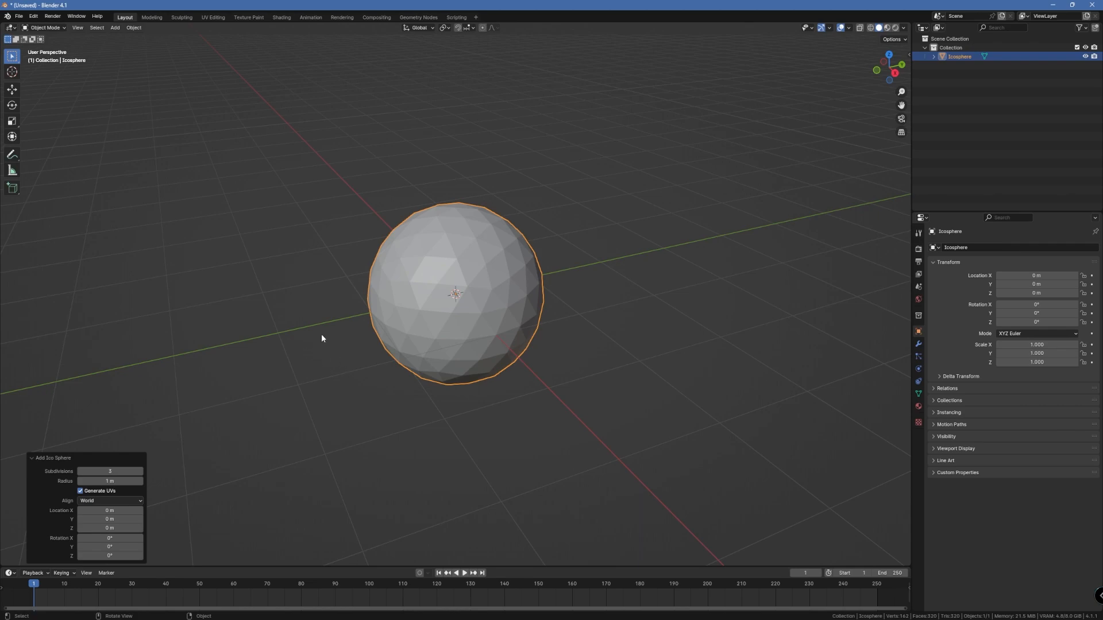
Select all of the ico sphere's faces in Edit Mode with face selection and inset them individually.
key(Tab)
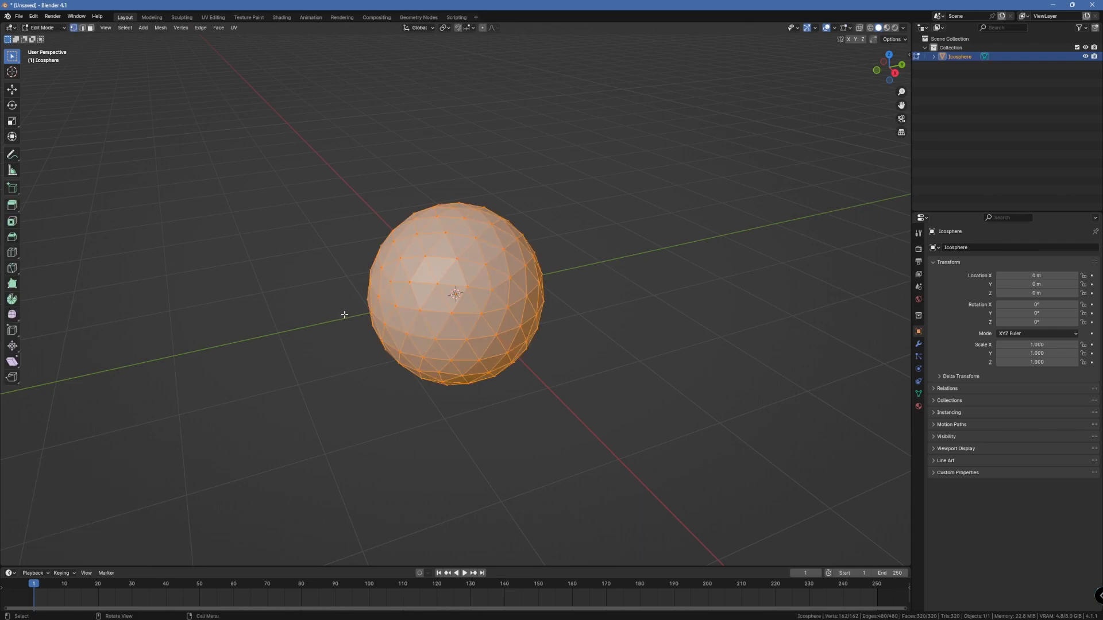
click(90, 28)
key(alt+a)
key(a)
key(Left)
click(12, 224)
drag(447, 266, 435, 251)
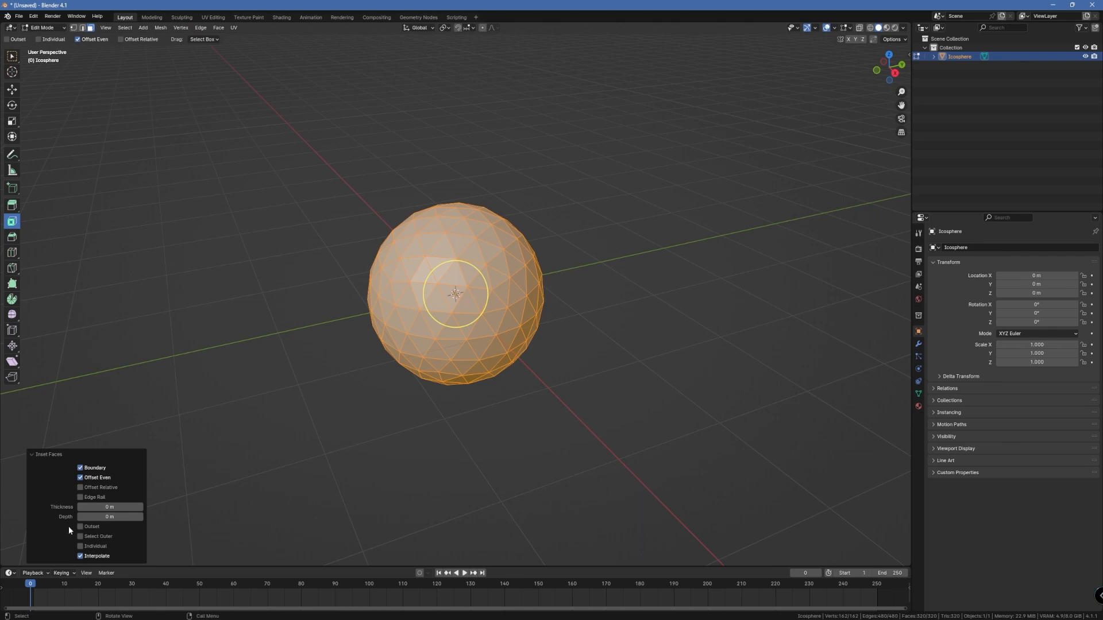
click(81, 547)
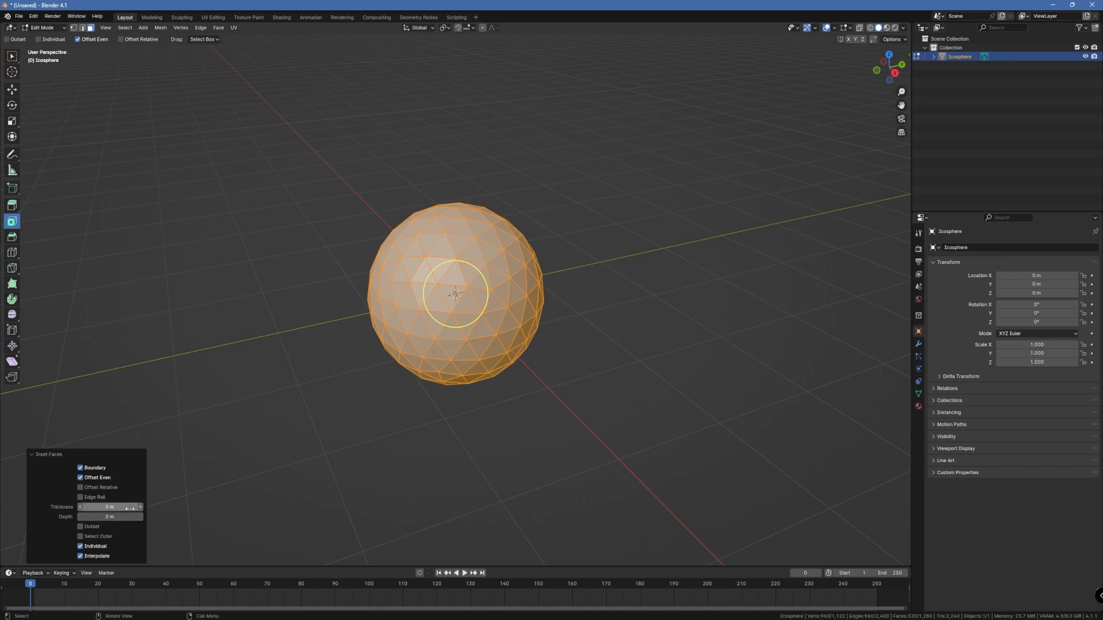
Set the inset thickness to about 0.011 m and turn off Offset Even.
drag(110, 507, 119, 507)
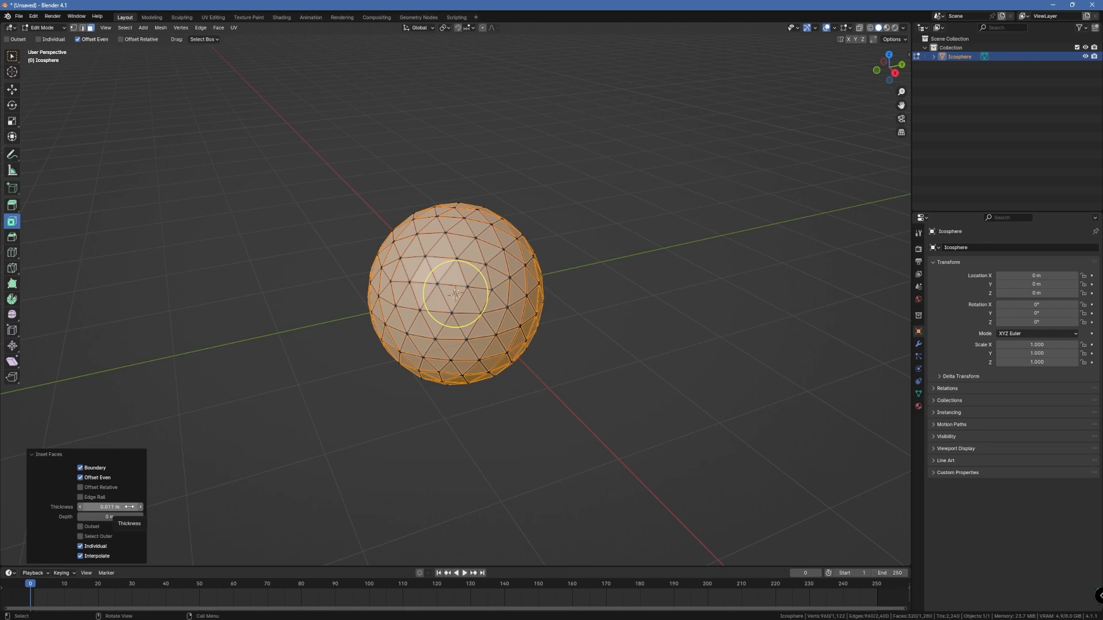
scroll(438, 271, up, 3)
scroll(439, 270, up, 1)
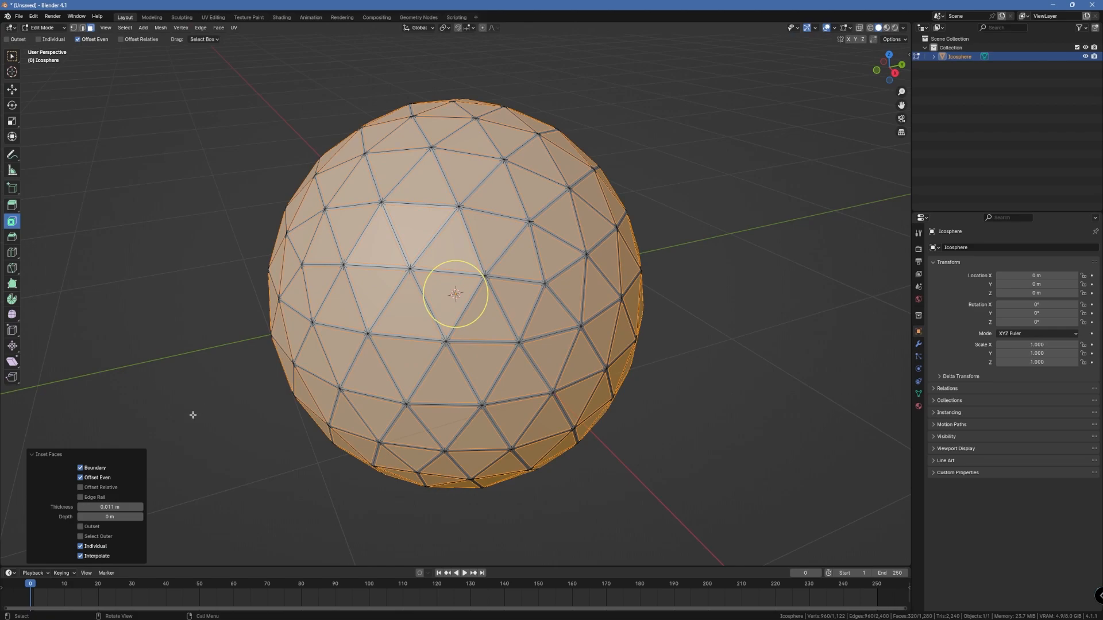
click(80, 478)
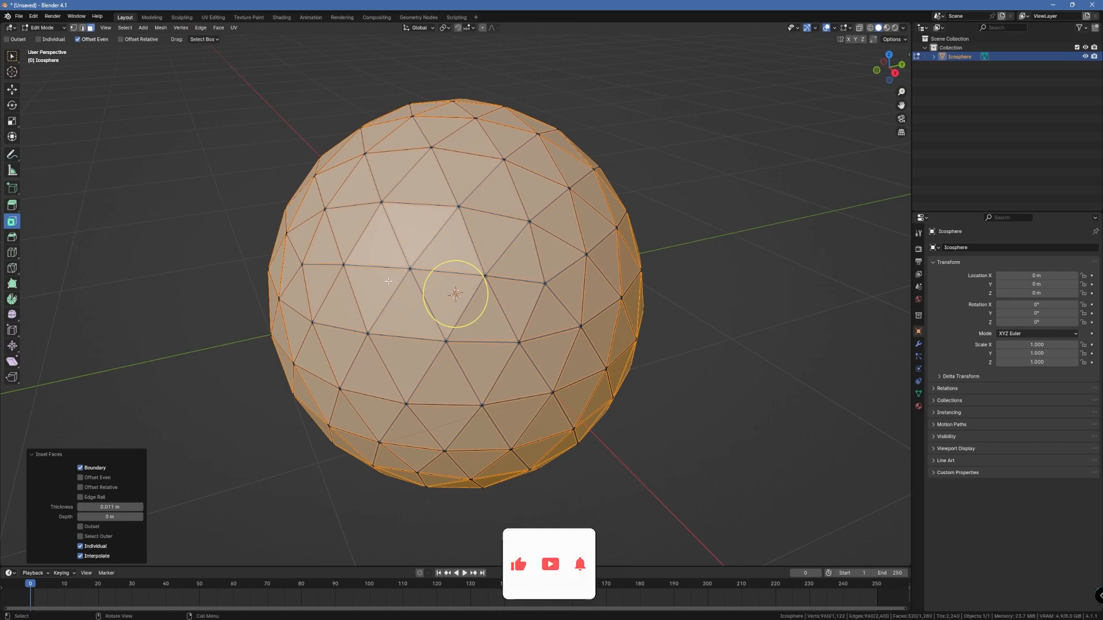
Separate the selected inset faces into their own object and delete the leftover Icosphere frame in Object Mode.
right_click(345, 223)
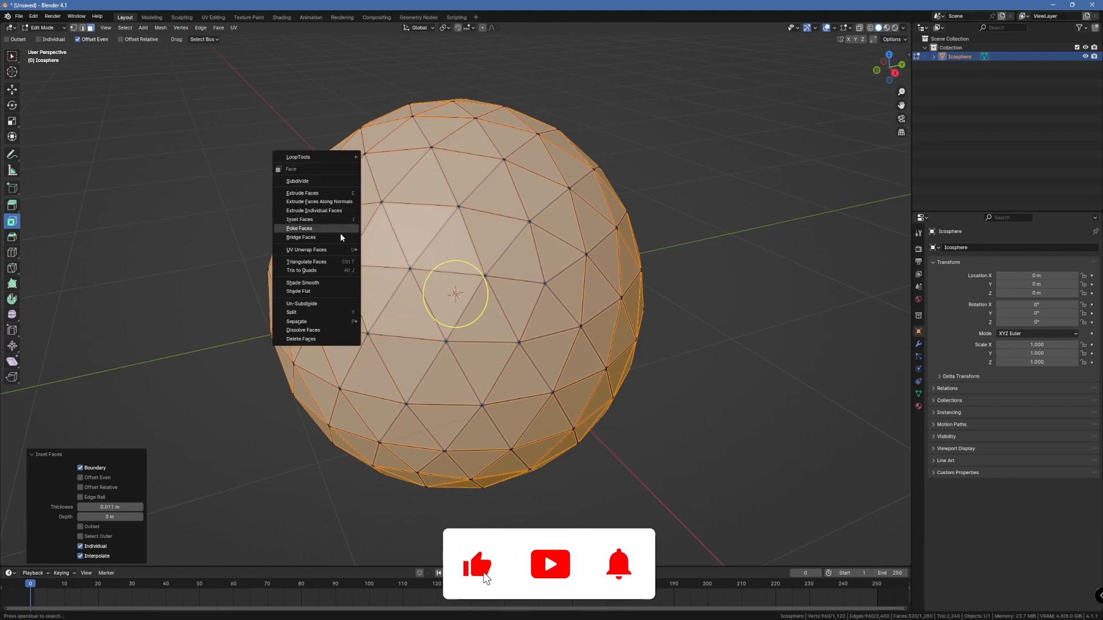
mouse_move(345, 322)
click(384, 321)
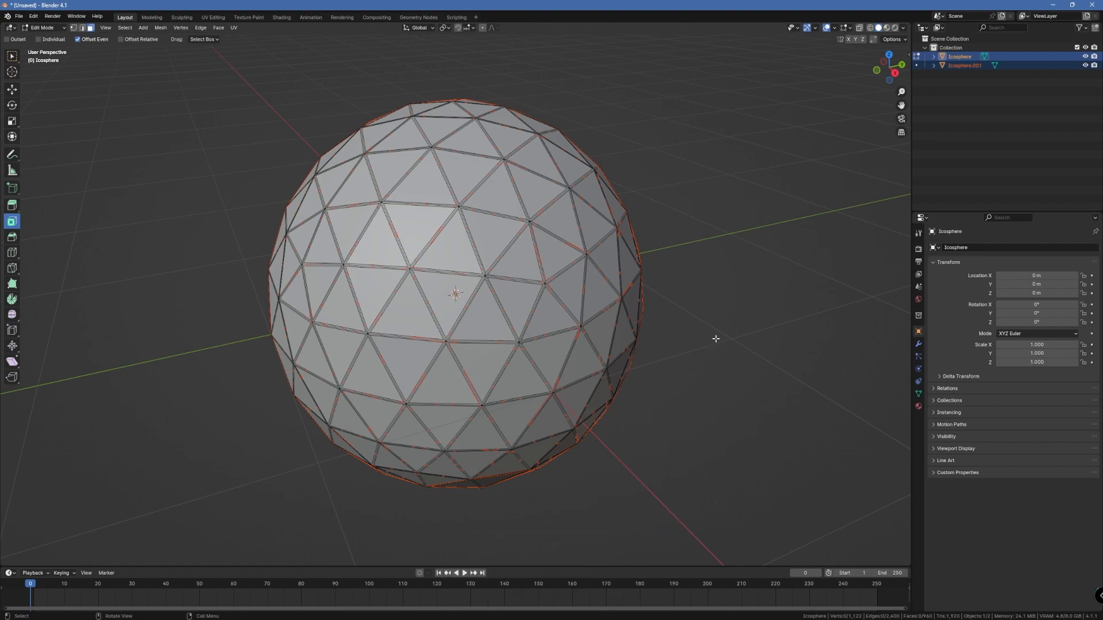
key(Tab)
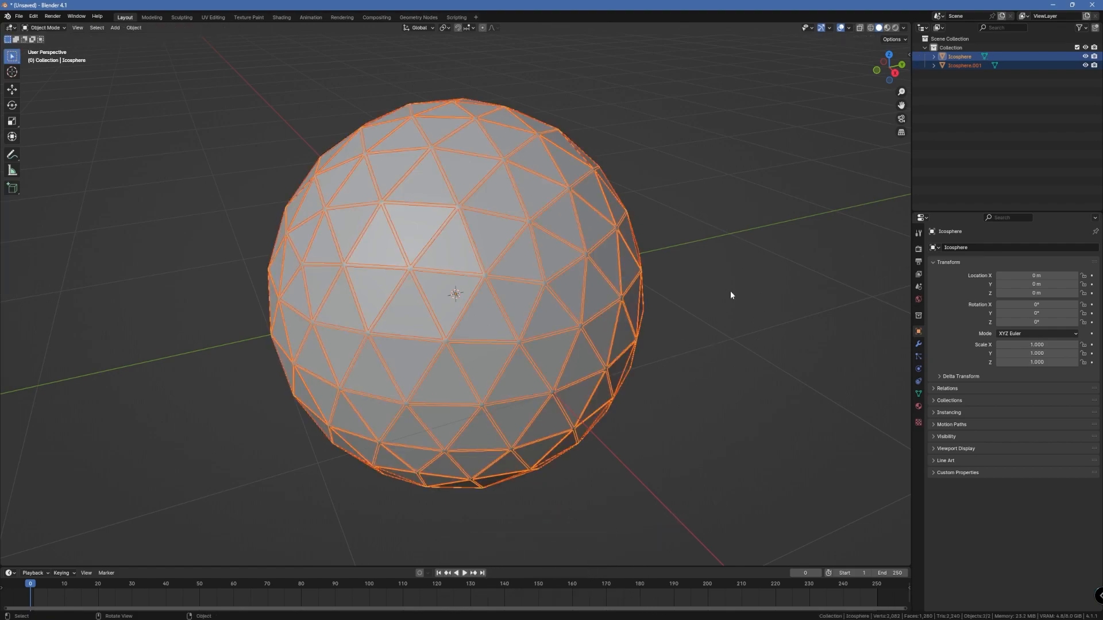
key(Delete)
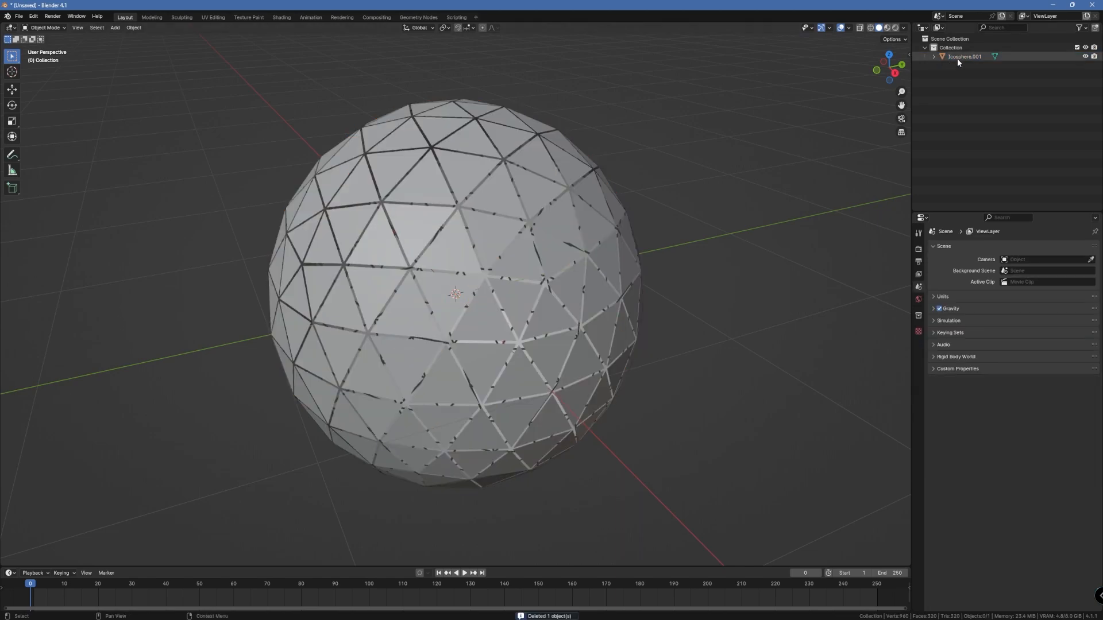
Extrude all faces of Icosphere.001 outward along their normals by about 0.019 m.
click(967, 58)
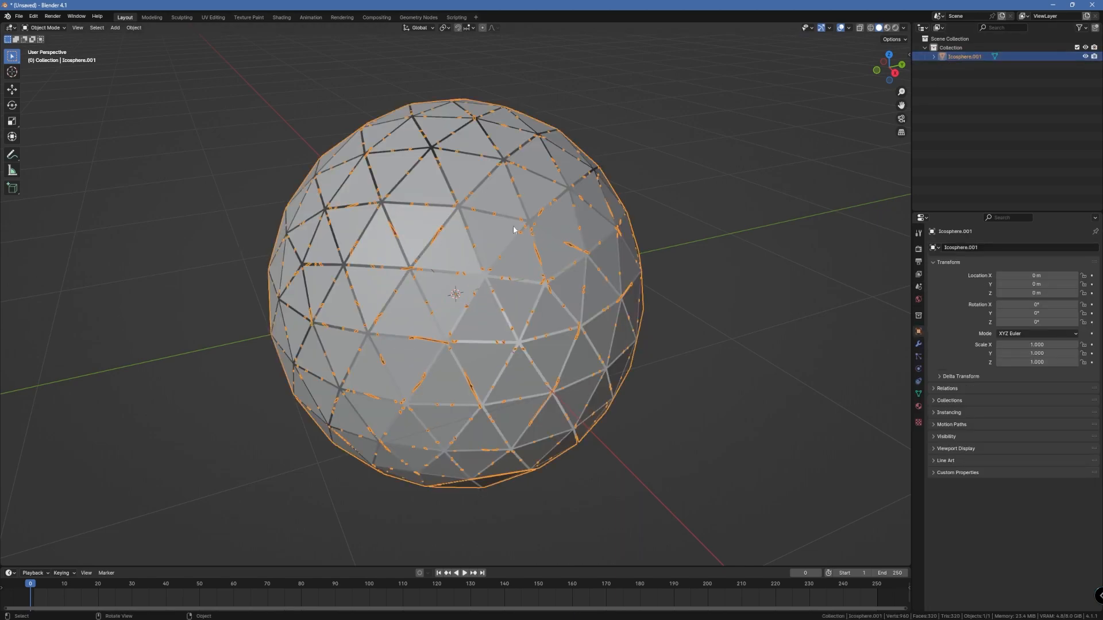
middle_drag(207, 278, 436, 201)
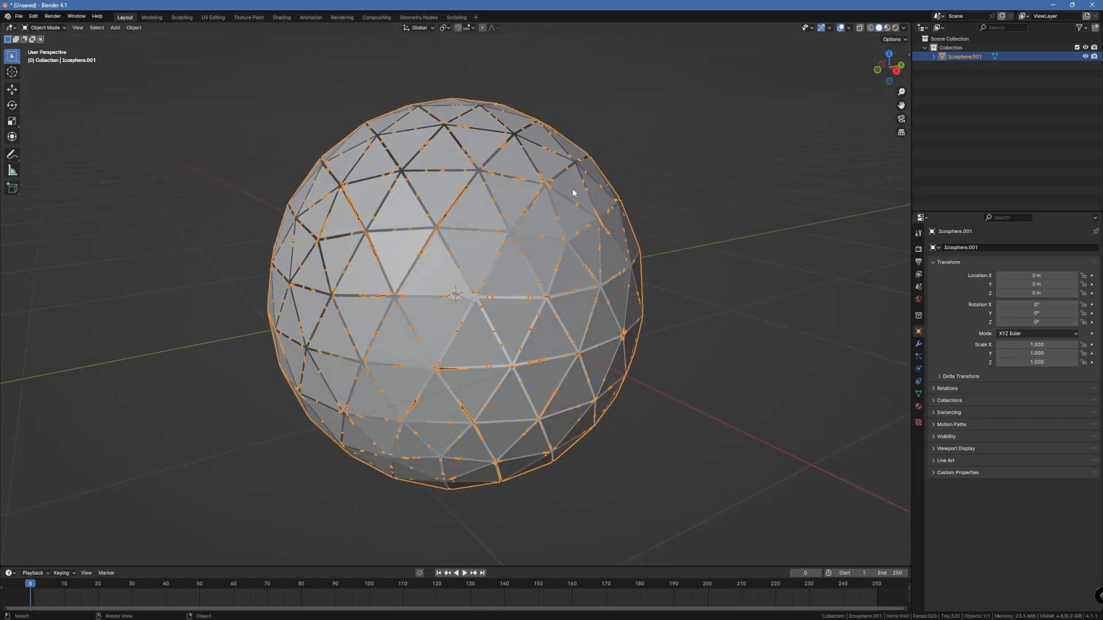
middle_drag(283, 197, 265, 199)
key(Tab)
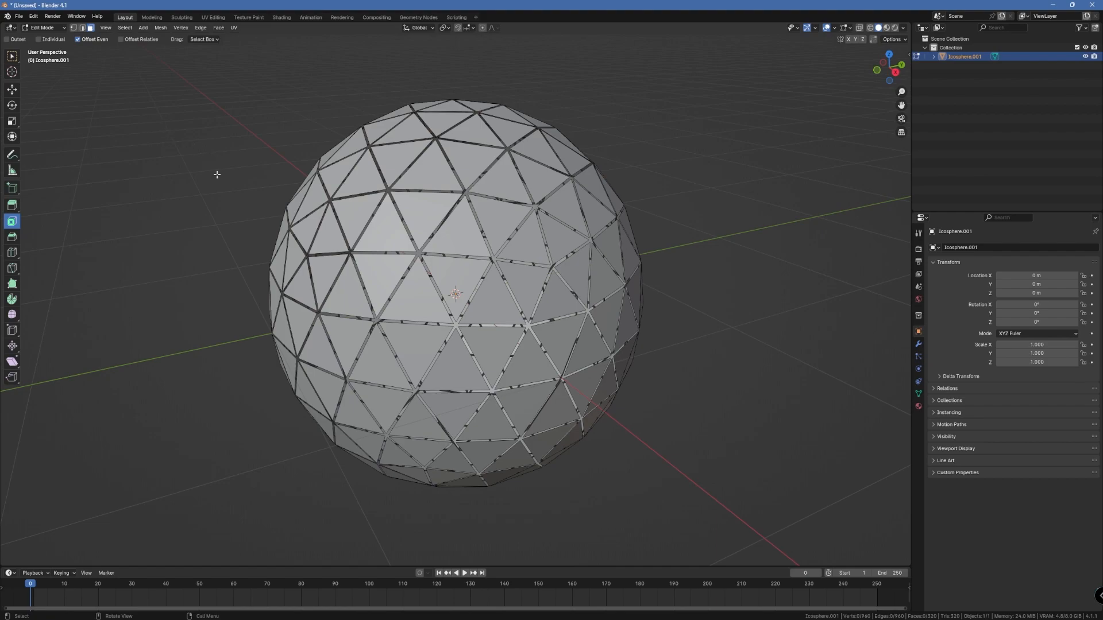
key(a)
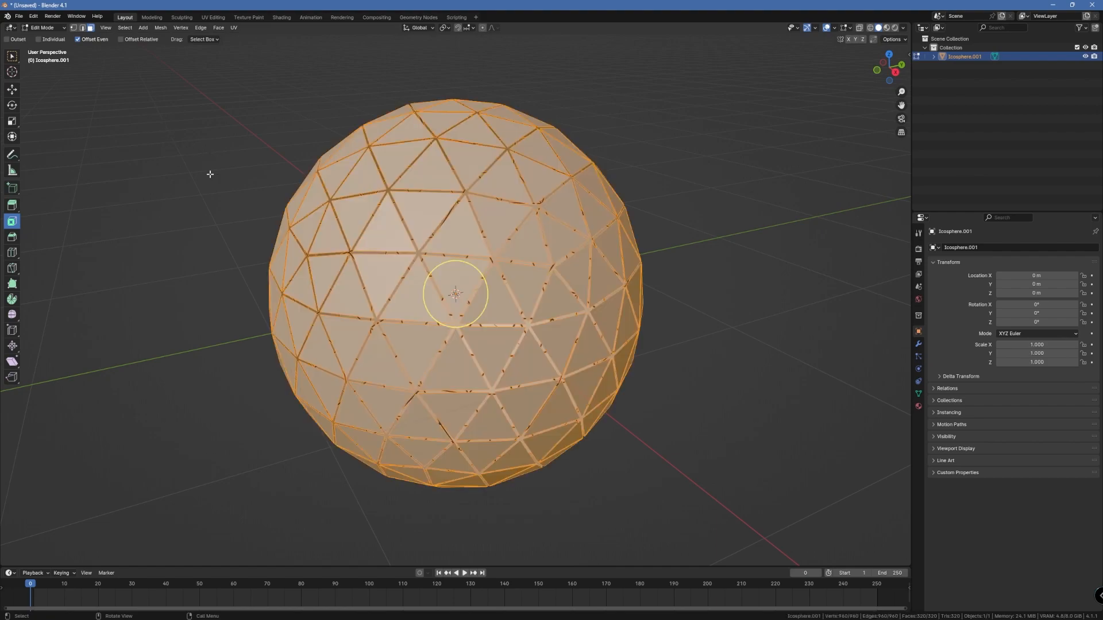
click(12, 57)
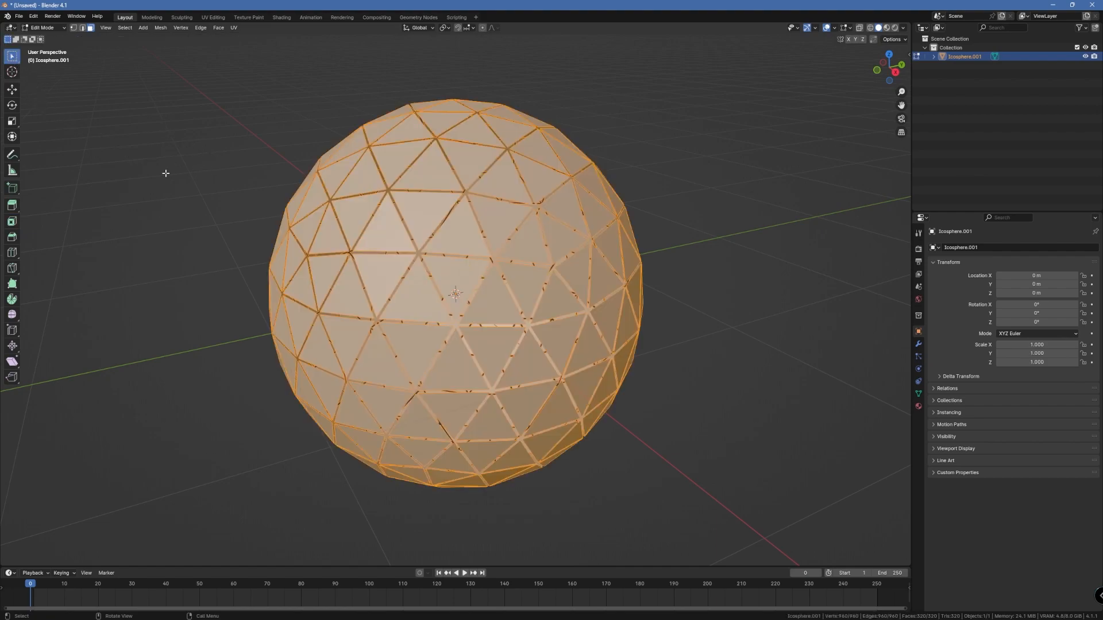
right_click(450, 239)
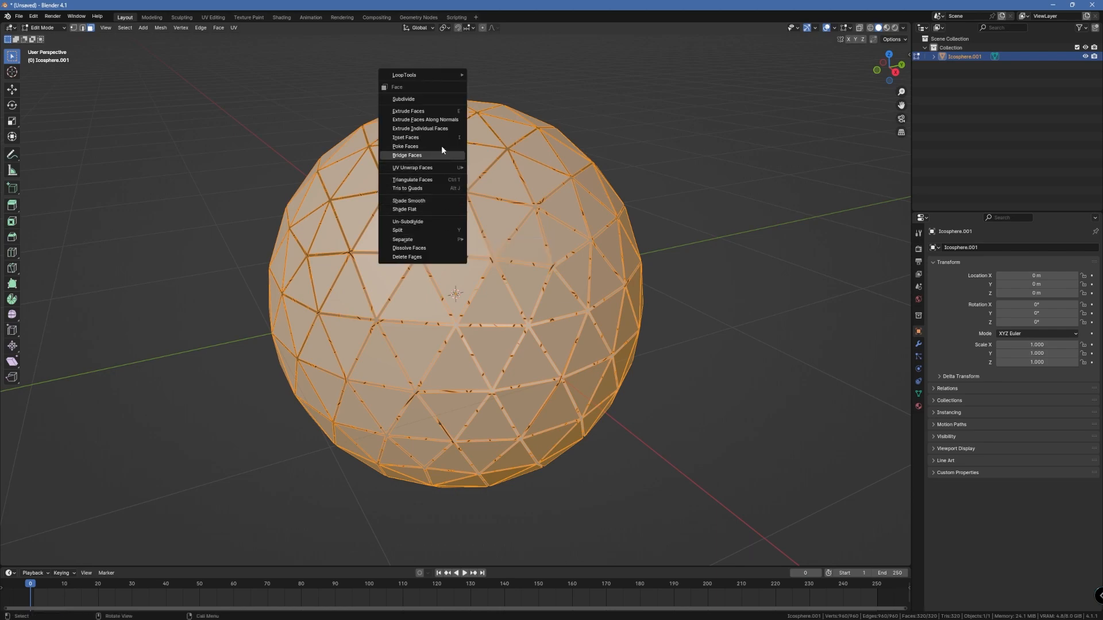
click(437, 121)
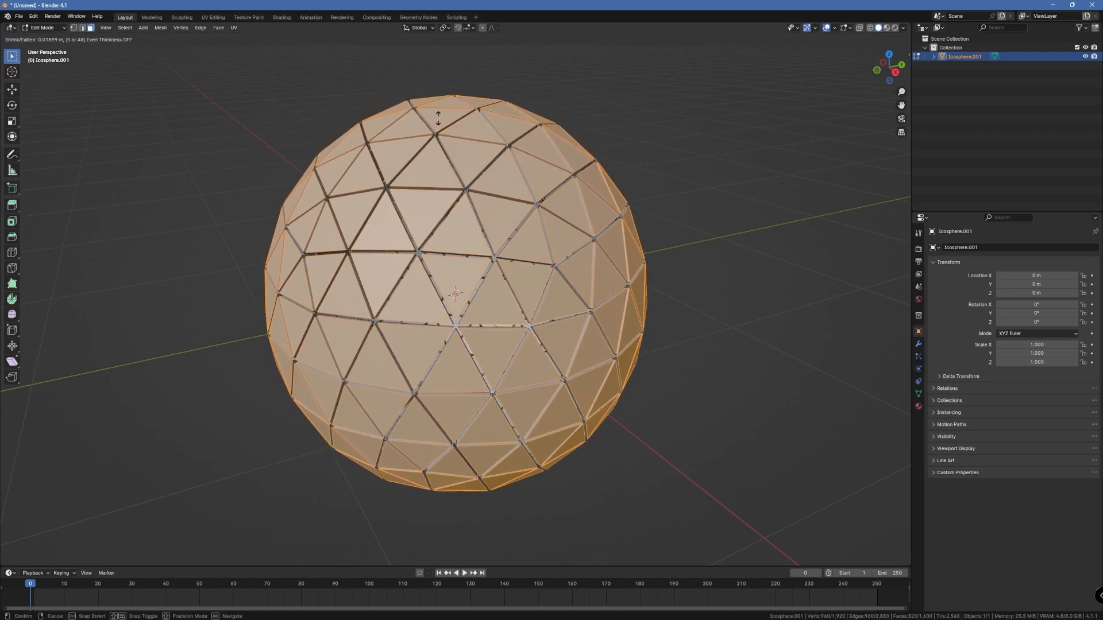
click(436, 119)
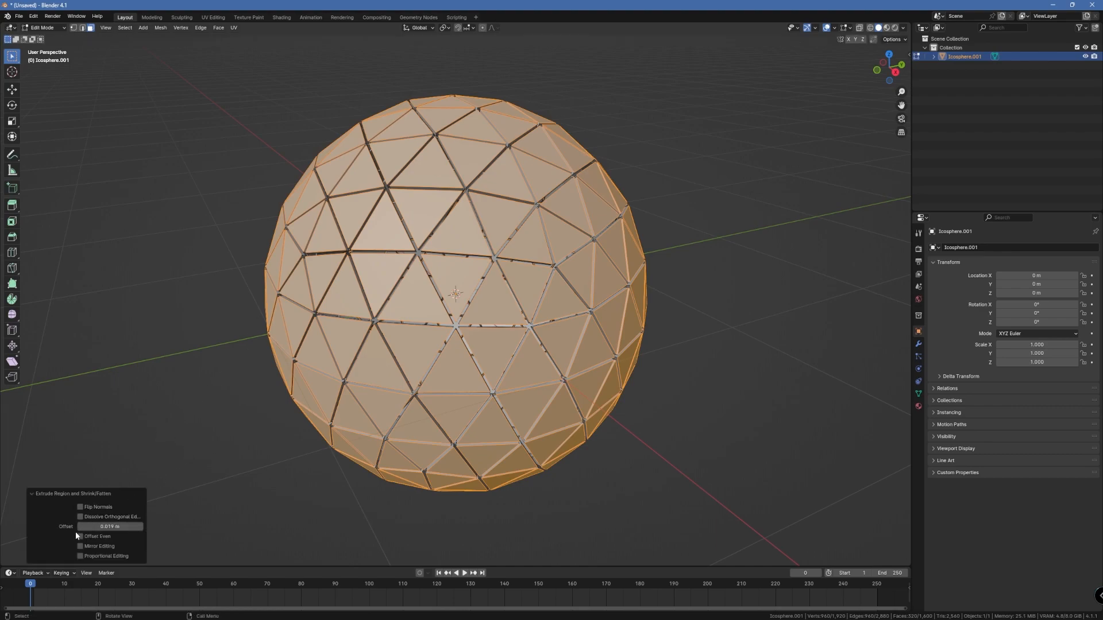
Set the offset of the face extrusion to 0.04 m.
click(108, 527)
click(91, 526)
key(Delete)
key(Delete)
key(Delete)
key(Delete)
key(Delete)
text(4)
key(Return)
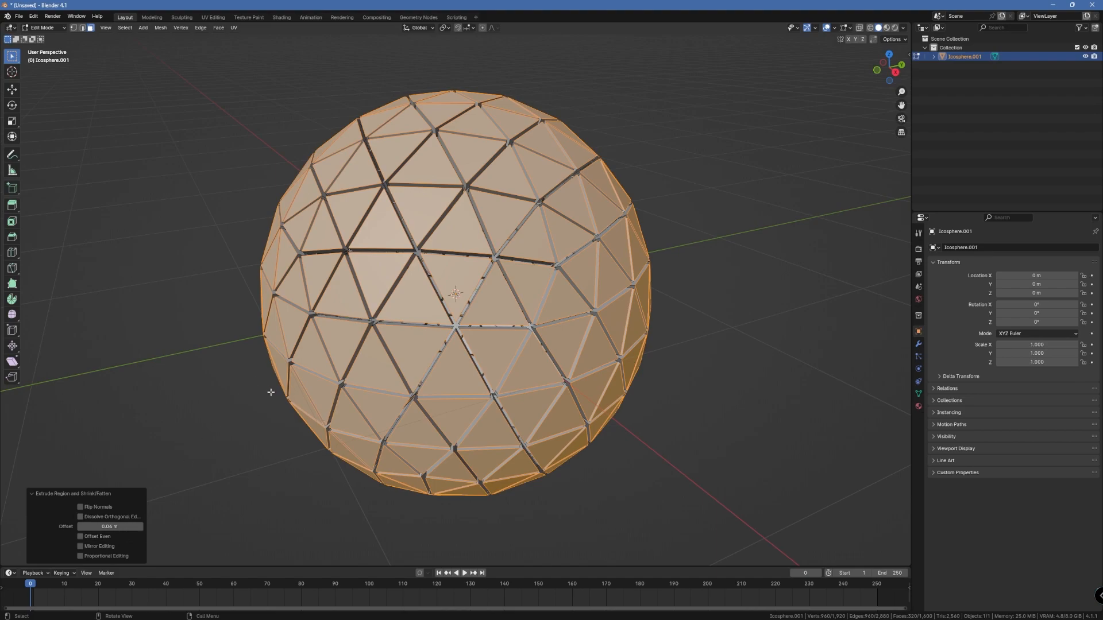
mouse_move(261, 397)
middle_down()
mouse_move(270, 380)
mouse_move(310, 374)
mouse_move(278, 418)
mouse_move(257, 409)
mouse_move(258, 389)
mouse_move(266, 399)
middle_up()
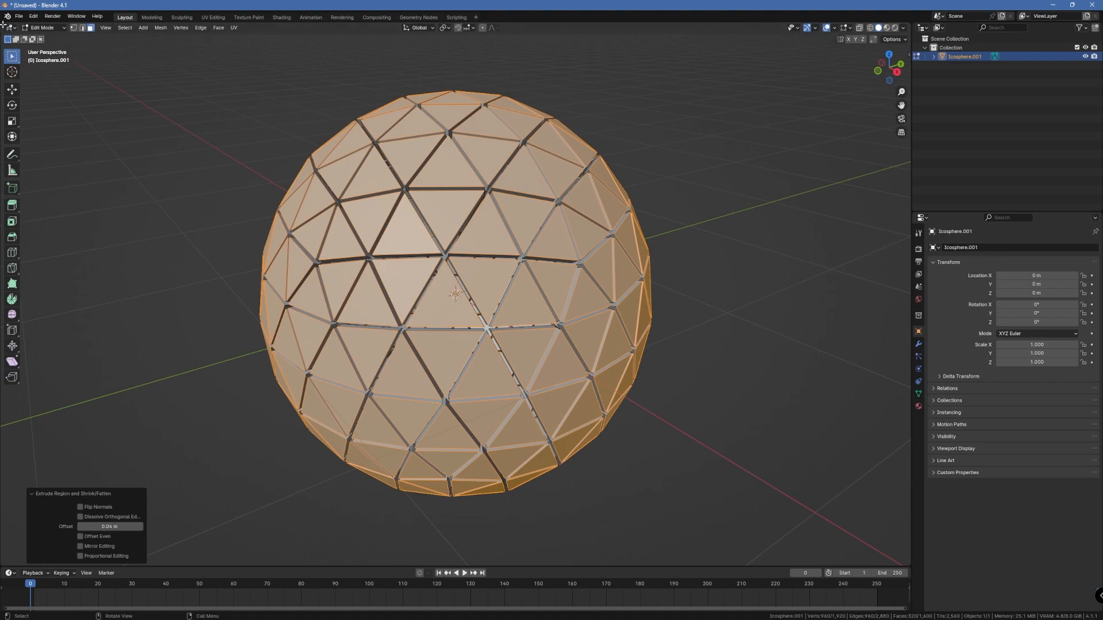
Split the 3D viewport into two side-by-side areas and change one of them to the UV Editor.
drag(4, 24, 465, 92)
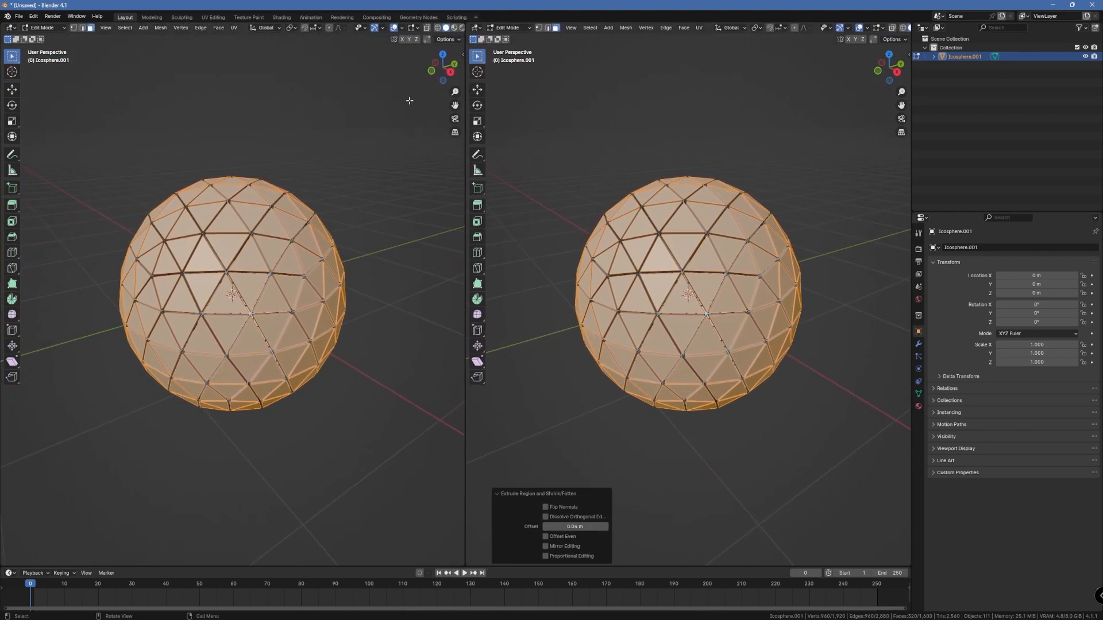
click(9, 28)
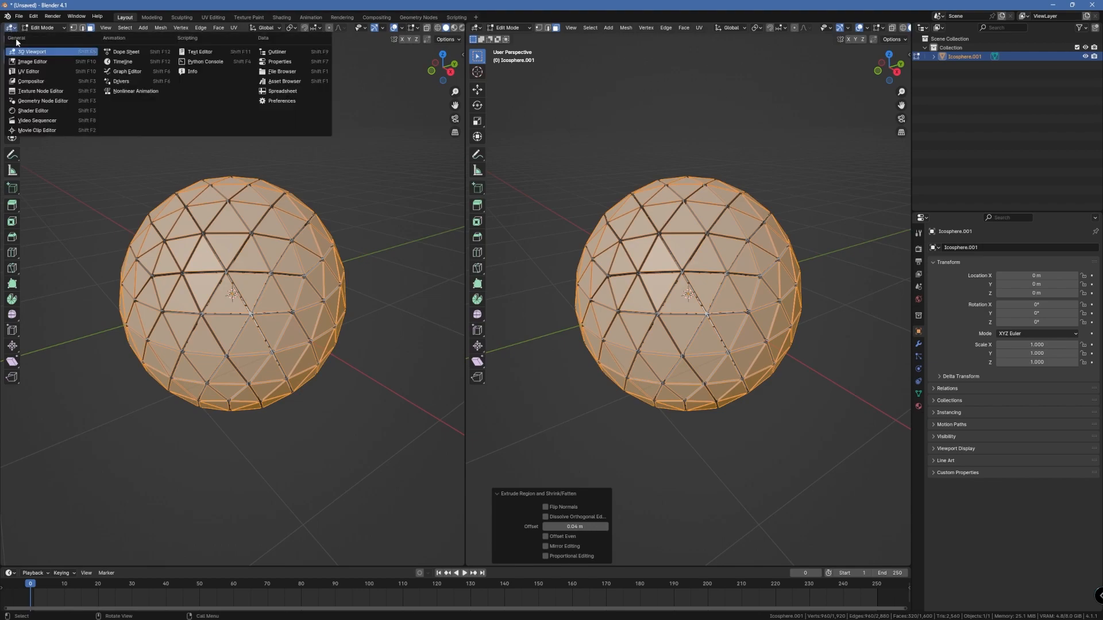
click(55, 71)
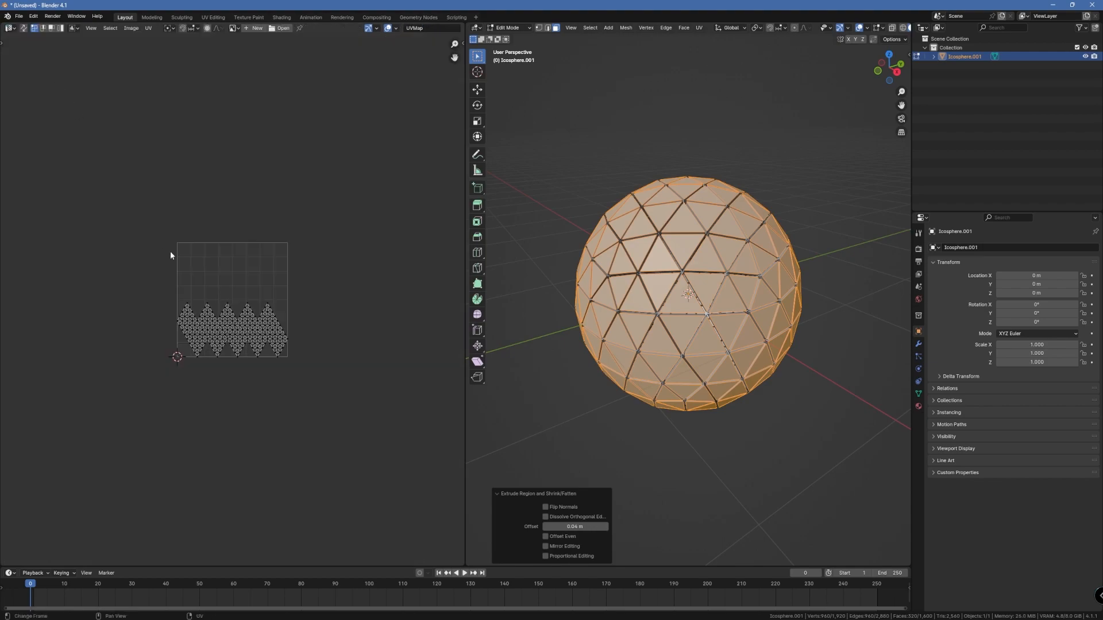
scroll(222, 357, up, 4)
scroll(201, 444, up, 1)
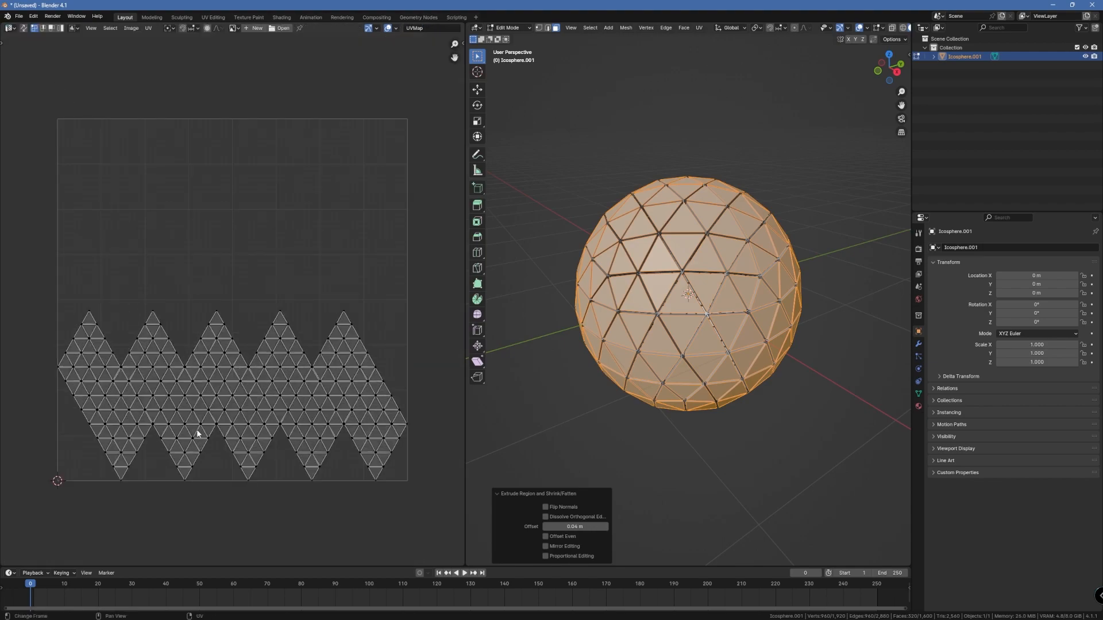
Turn on UV Sync Selection, then switch the sphere to Object Mode and back to Edit Mode.
click(24, 28)
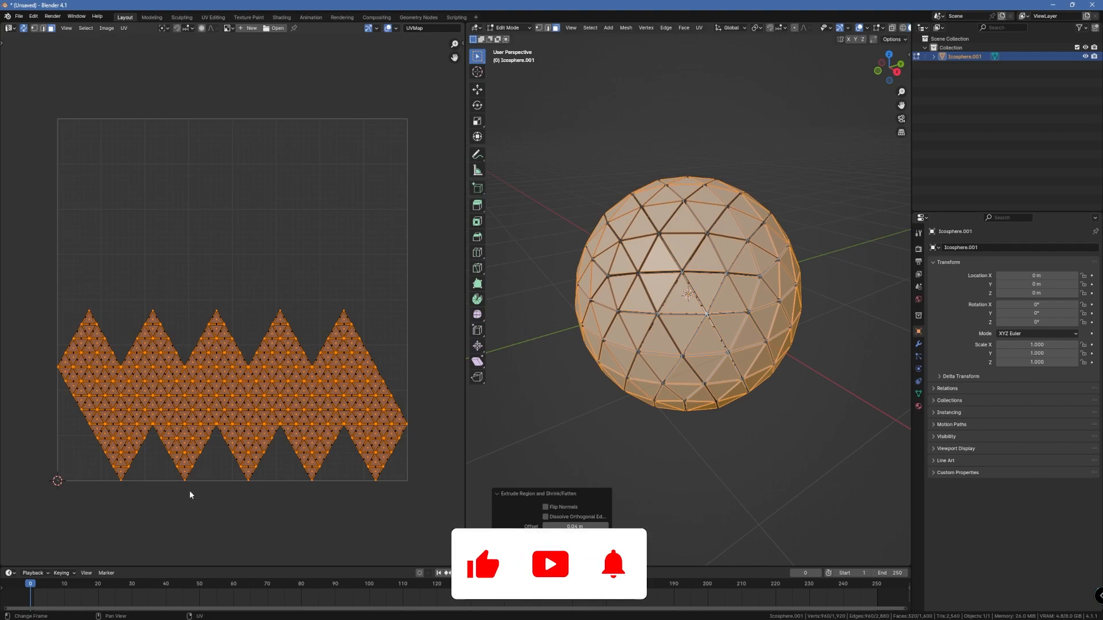
scroll(190, 491, up, 1)
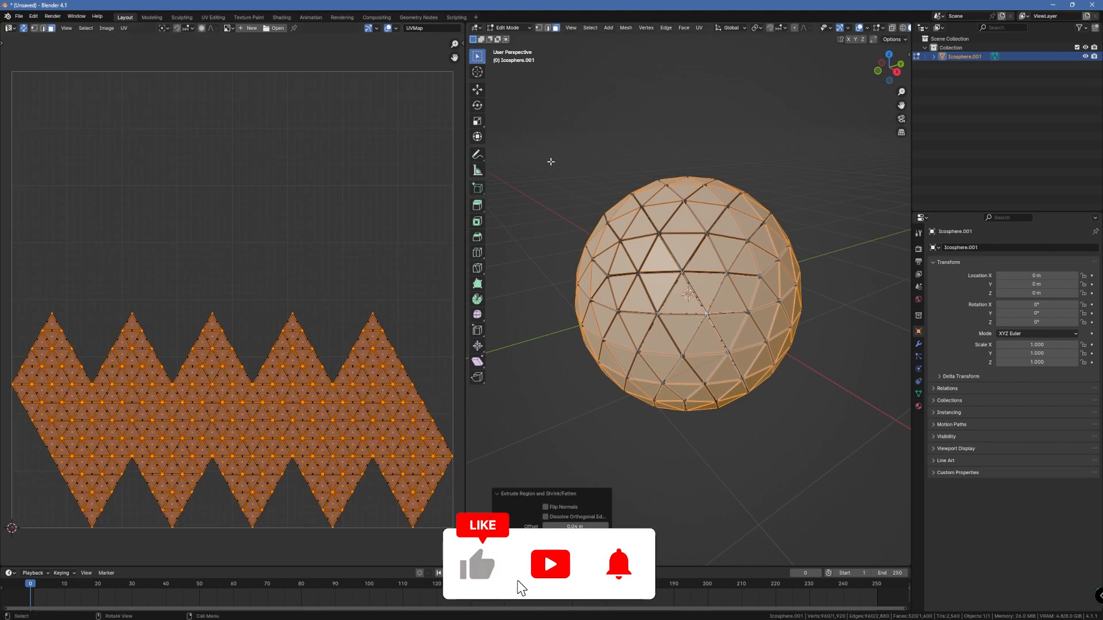
key(Tab)
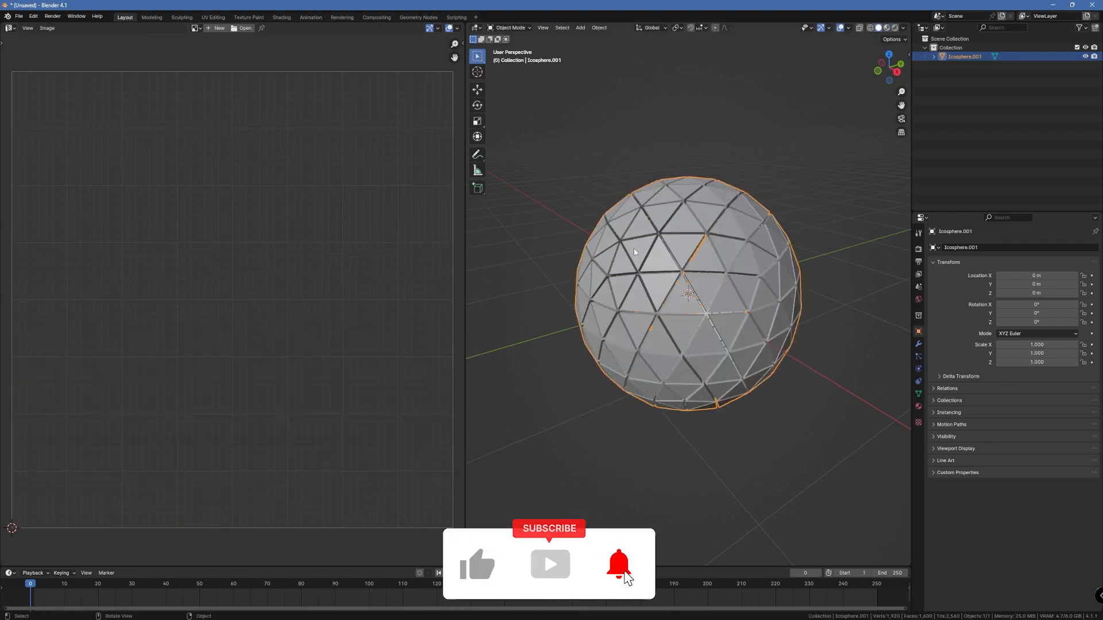
key(Tab)
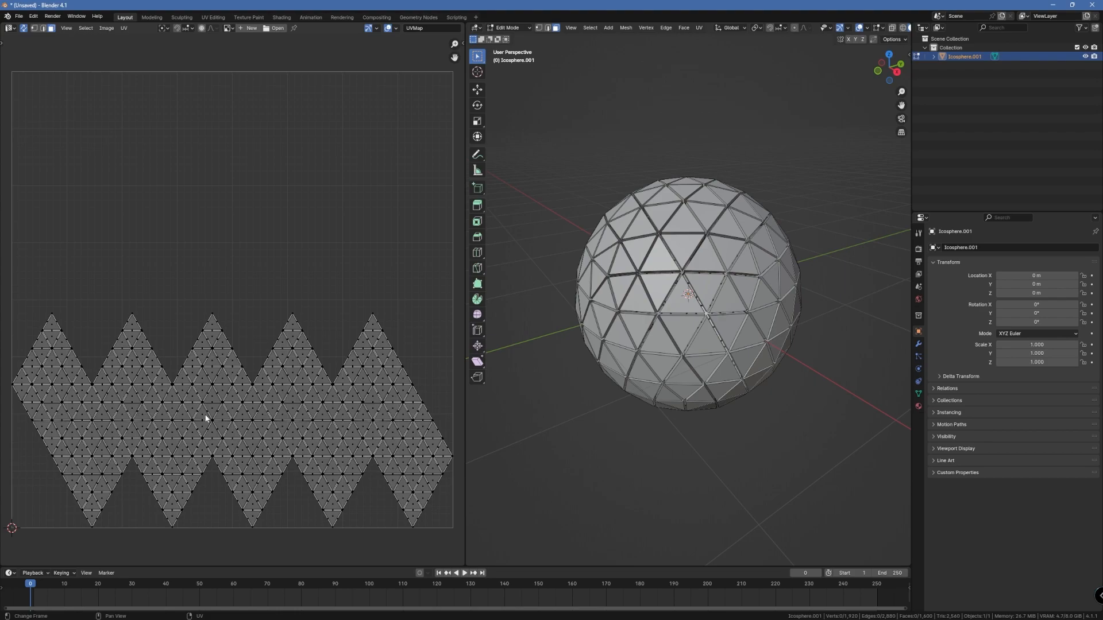
Examine how the triangles in the UV layout correspond to the sphere's panels by selecting individual faces.
scroll(202, 462, up, 5)
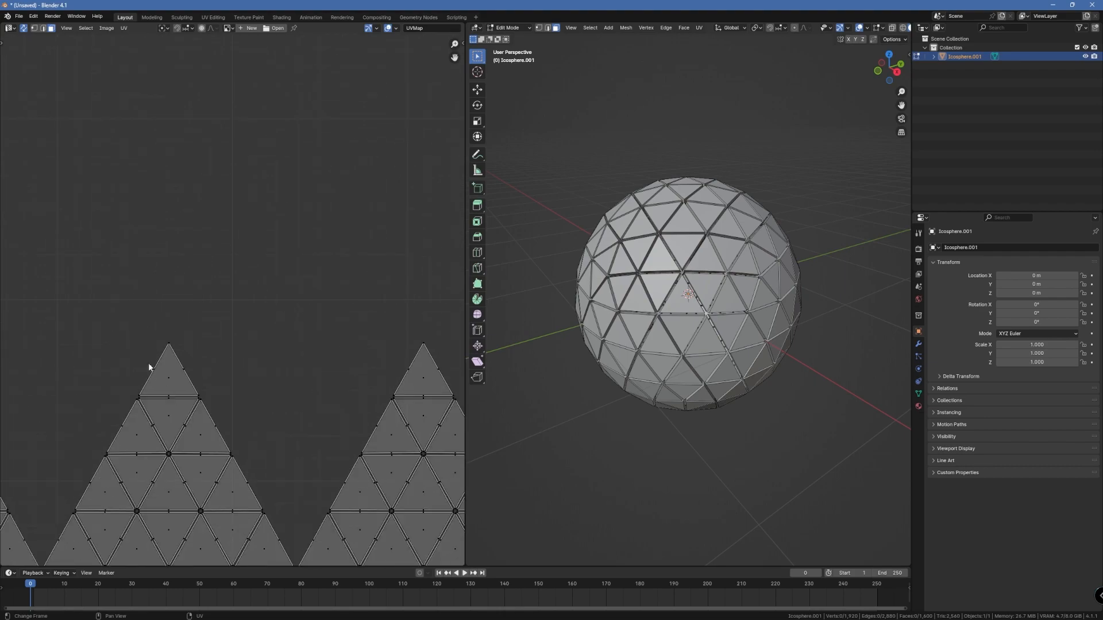
middle_drag(103, 375, 393, 304)
scroll(224, 309, up, 4)
middle_drag(111, 295, 244, 207)
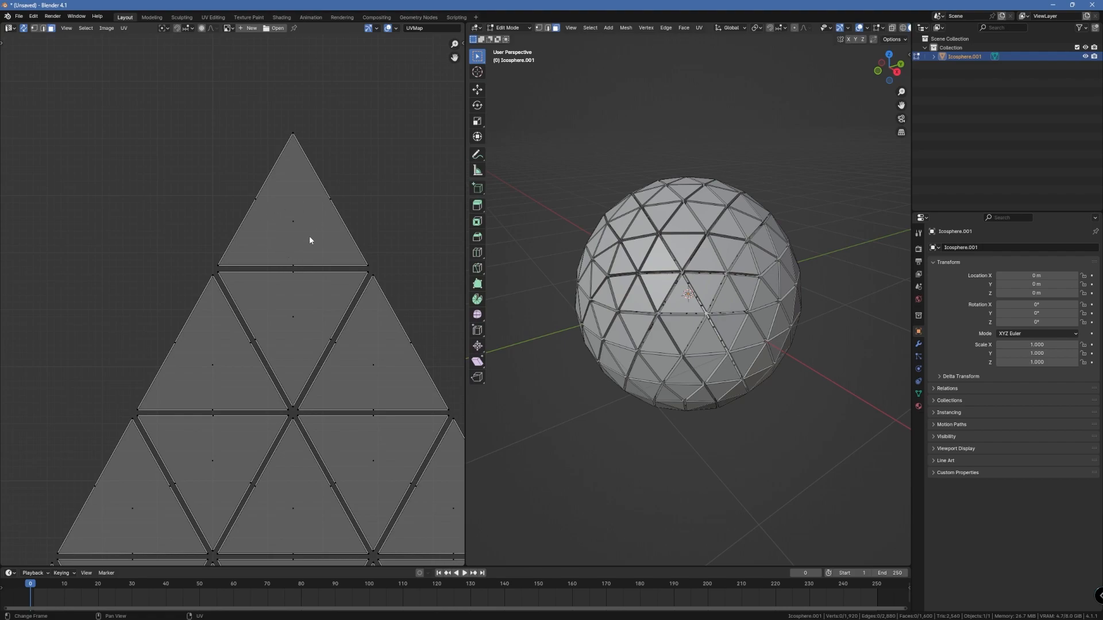
click(292, 222)
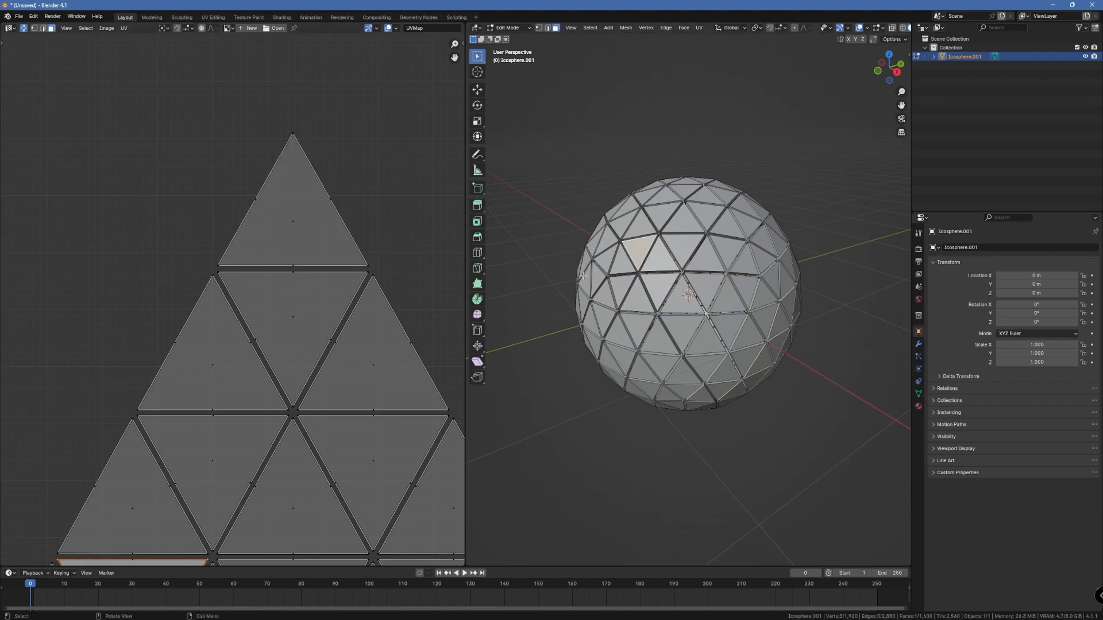
scroll(328, 327, down, 8)
scroll(194, 405, up, 4)
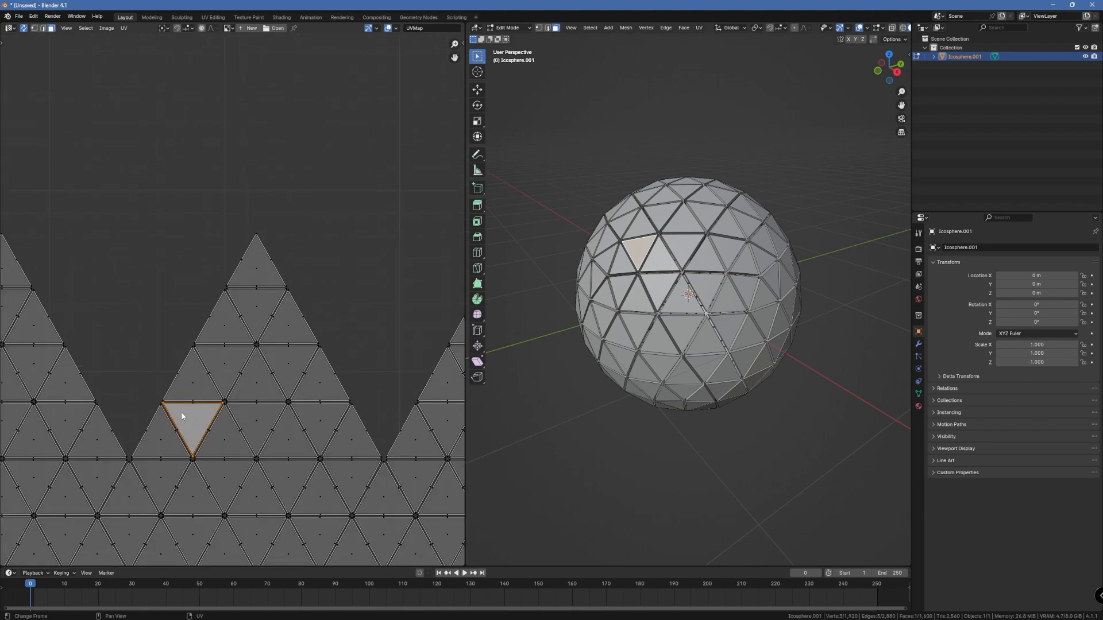
click(704, 265)
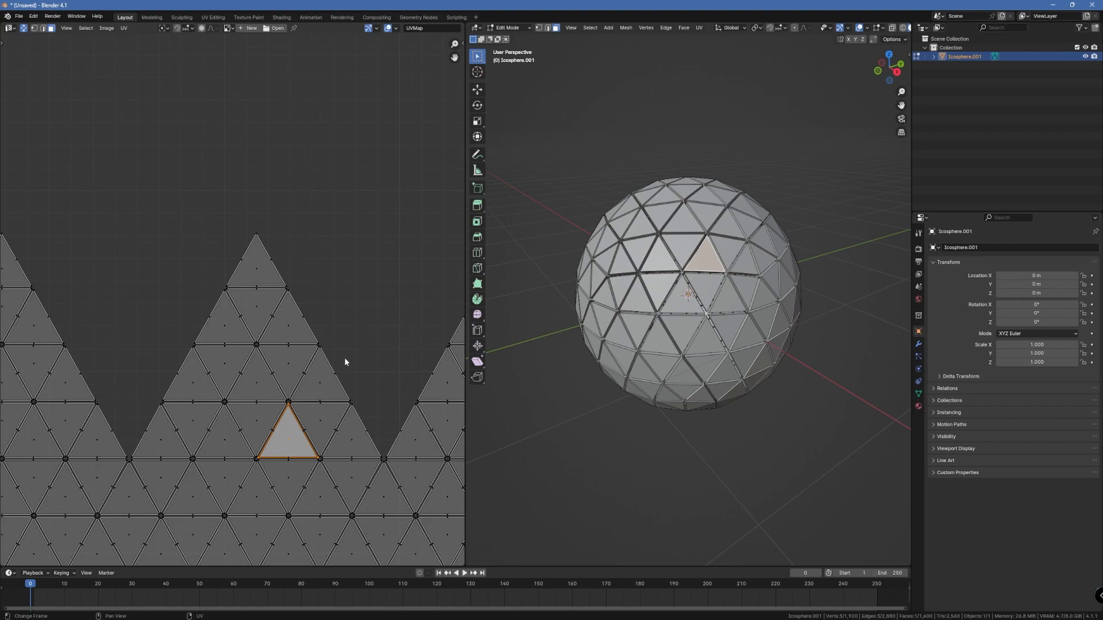
middle_drag(164, 276, 291, 196)
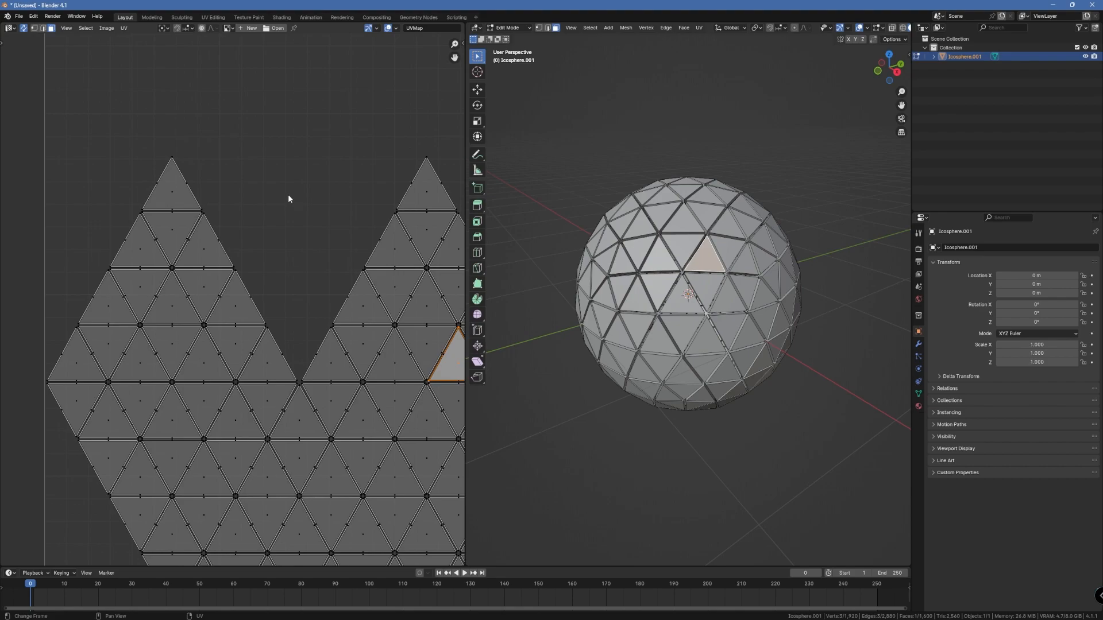
Select all linked faces of the highlighted triangular panel and scale its UVs to 0 so they collapse to a point.
middle_drag(289, 195, 259, 178)
middle_drag(166, 142, 97, 153)
scroll(372, 385, up, 3)
middle_drag(372, 386, 133, 298)
scroll(252, 353, up, 3)
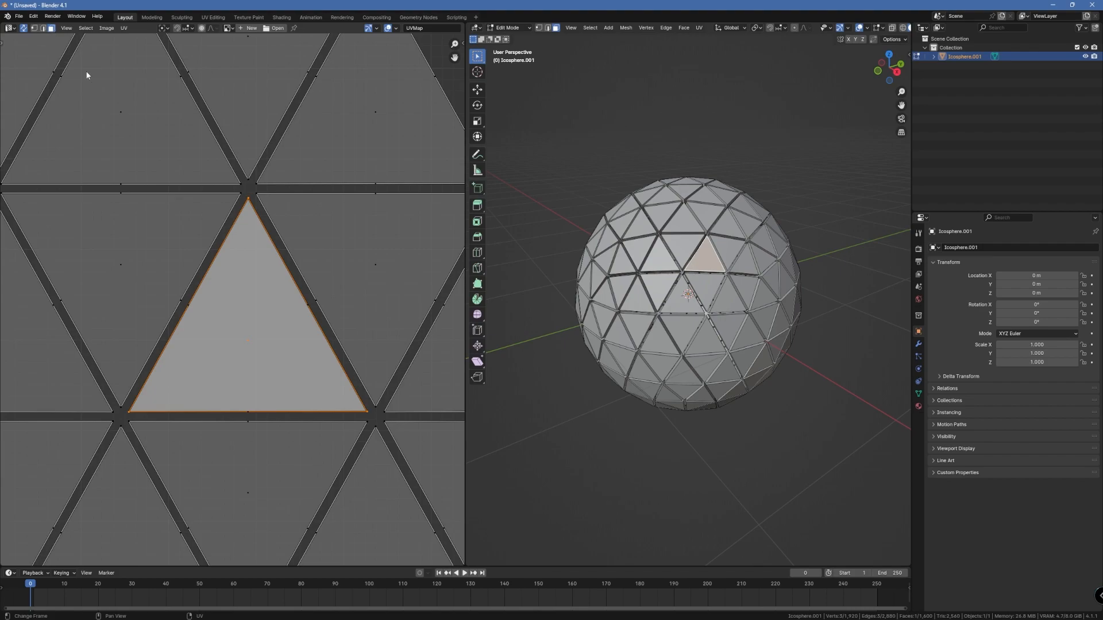
click(249, 309)
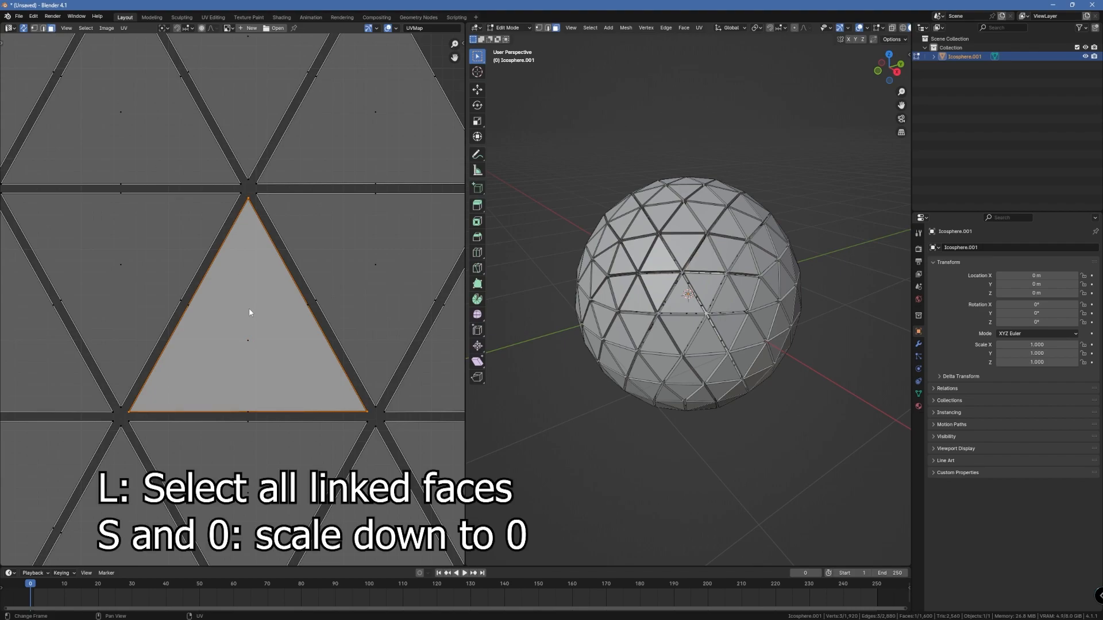
key(l)
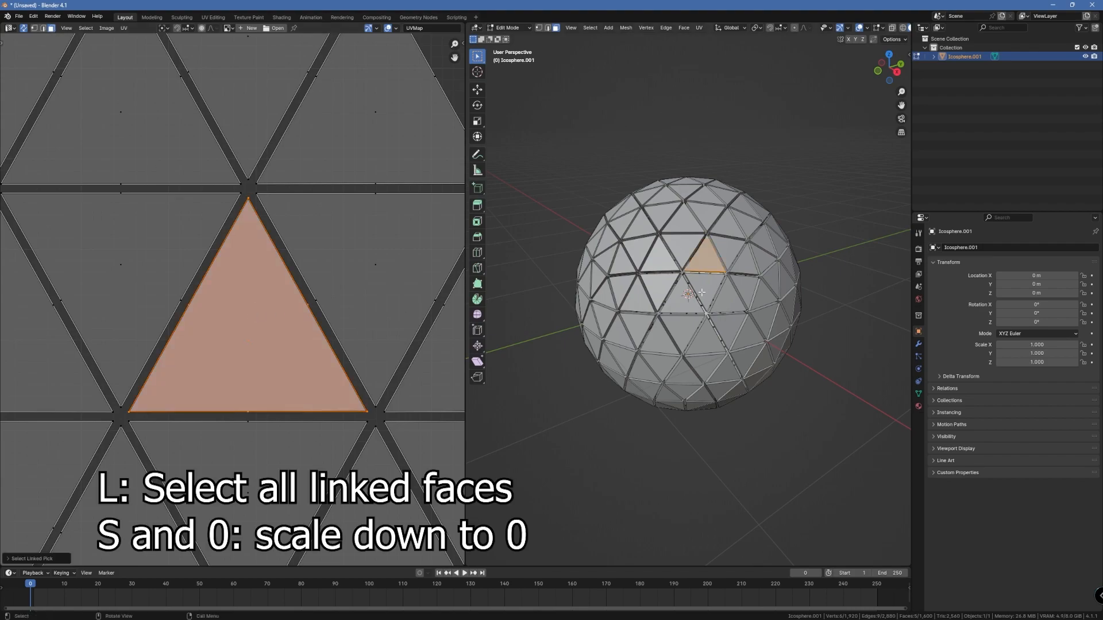
scroll(741, 170, up, 4)
middle_drag(742, 170, 687, 175)
middle_drag(239, 331, 246, 318)
text(s)
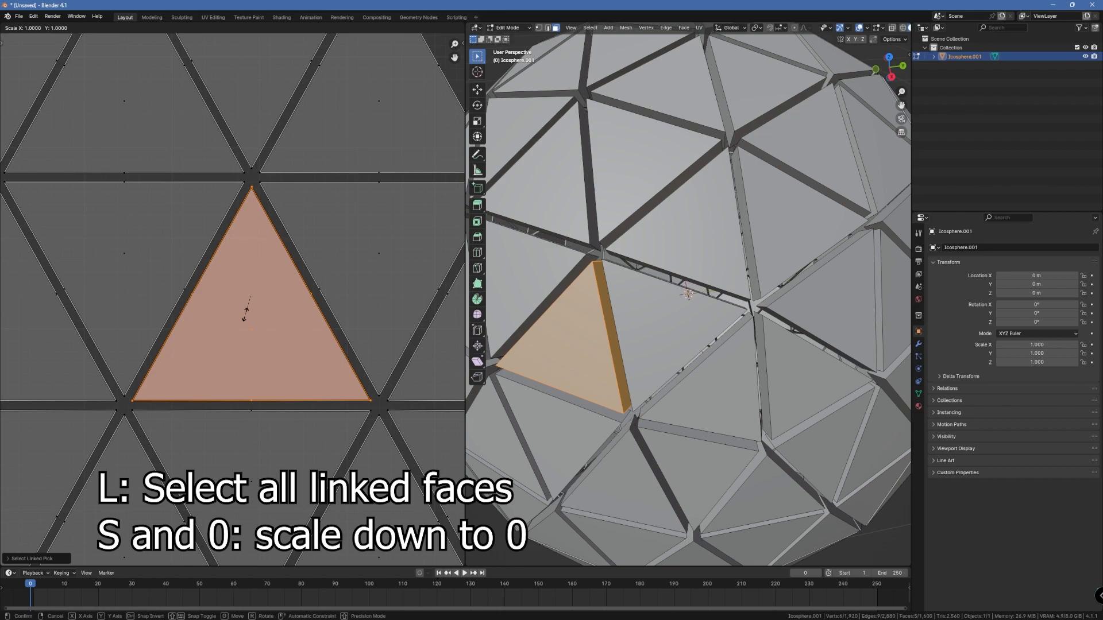
text(0)
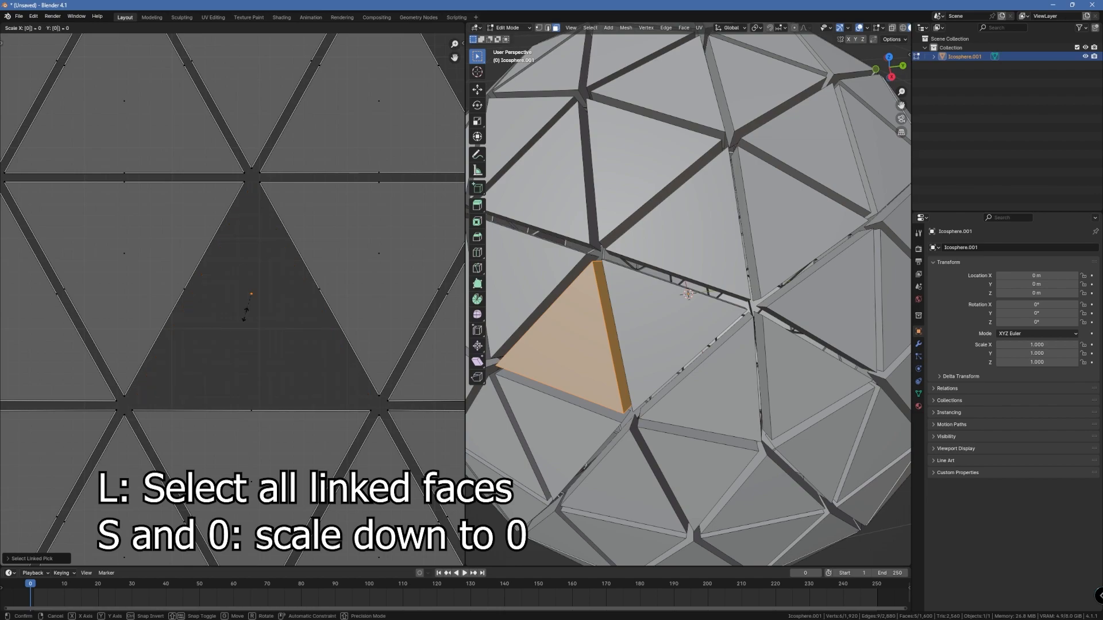
key(Return)
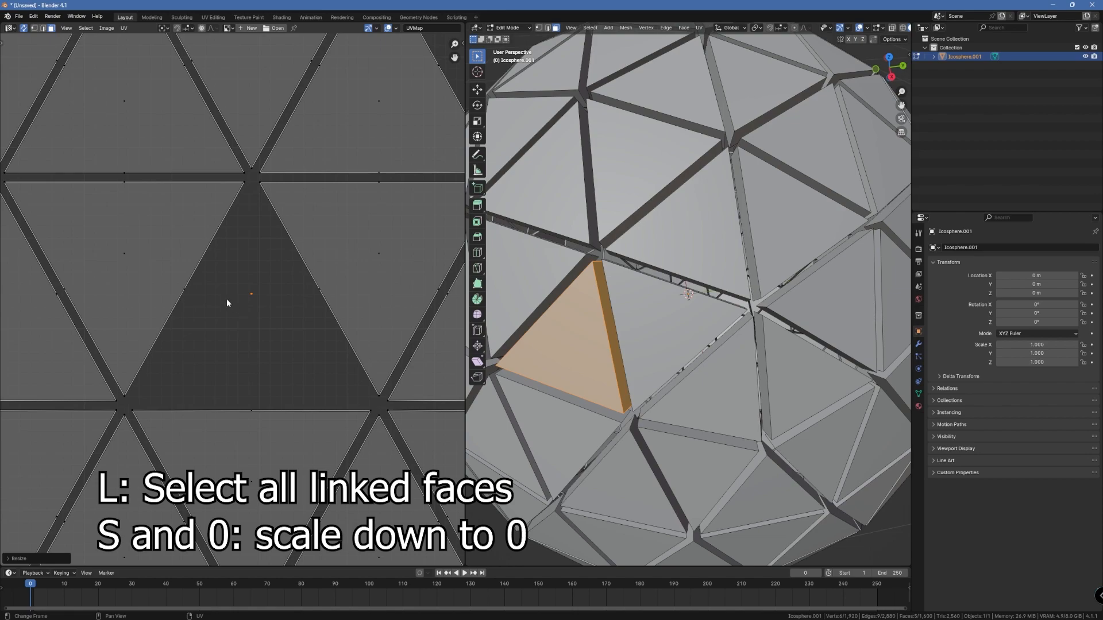
Collapse the linked UVs of the inverted triangle left of the emptied one by scaling them to 0.
click(163, 251)
key(l)
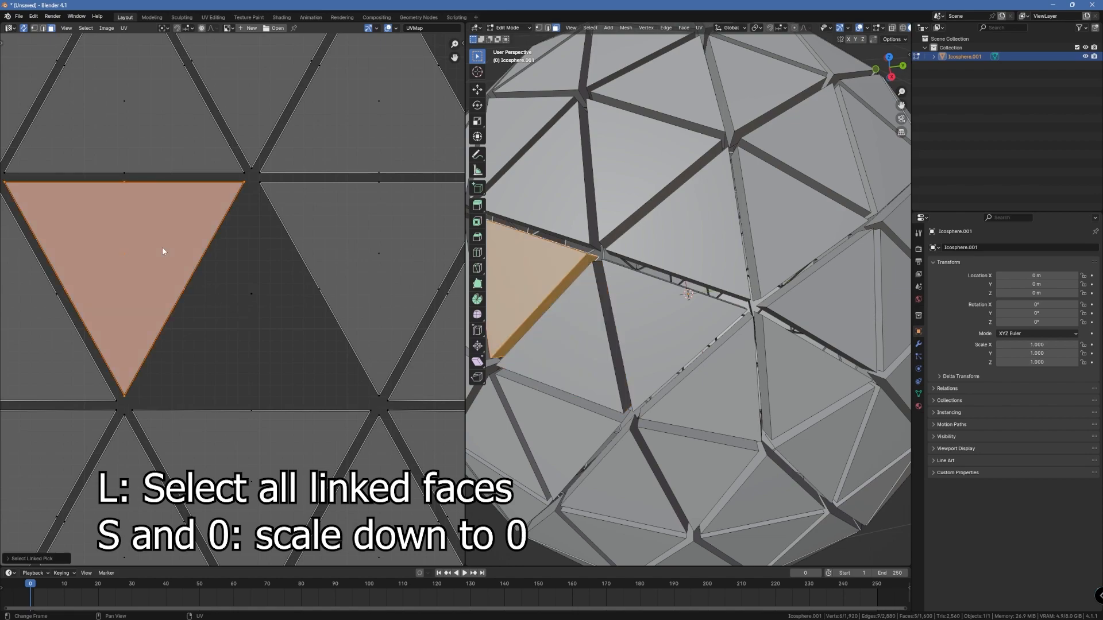
key(s)
key(0)
key(Return)
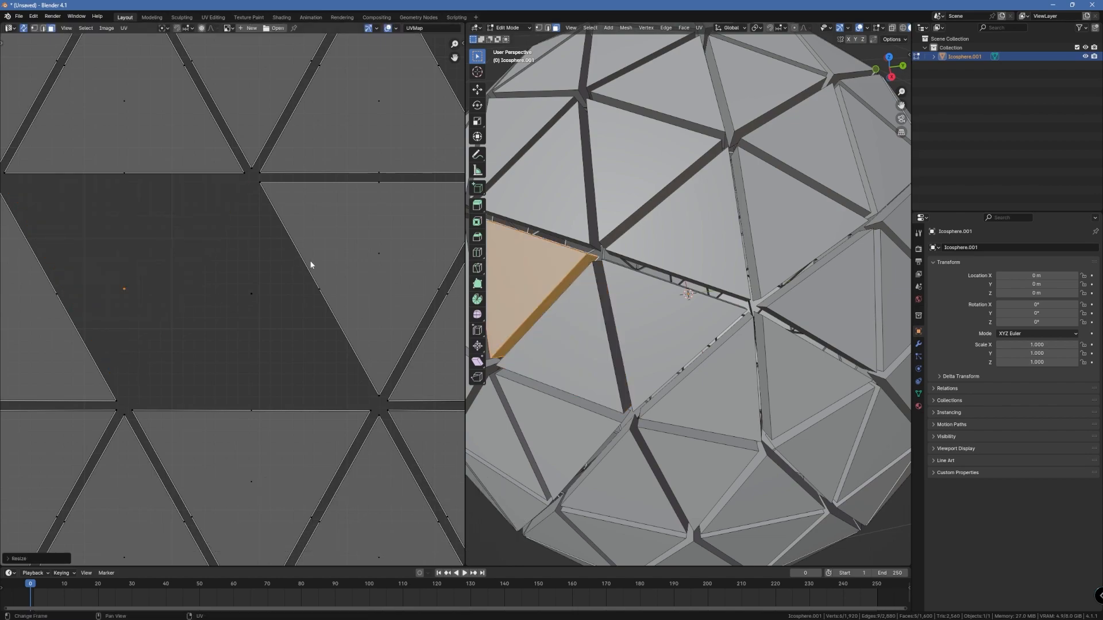
Scale the linked UVs of the inverted triangle right of the two emptied ones to 0.
click(348, 265)
key(s)
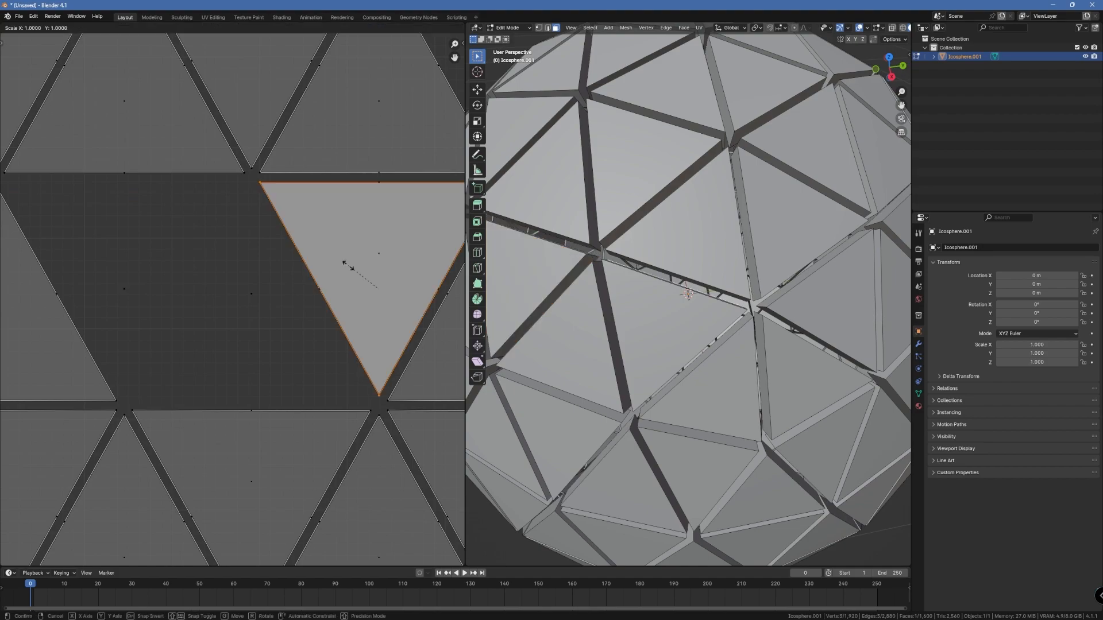
key(Escape)
key(l)
key(s)
key(0)
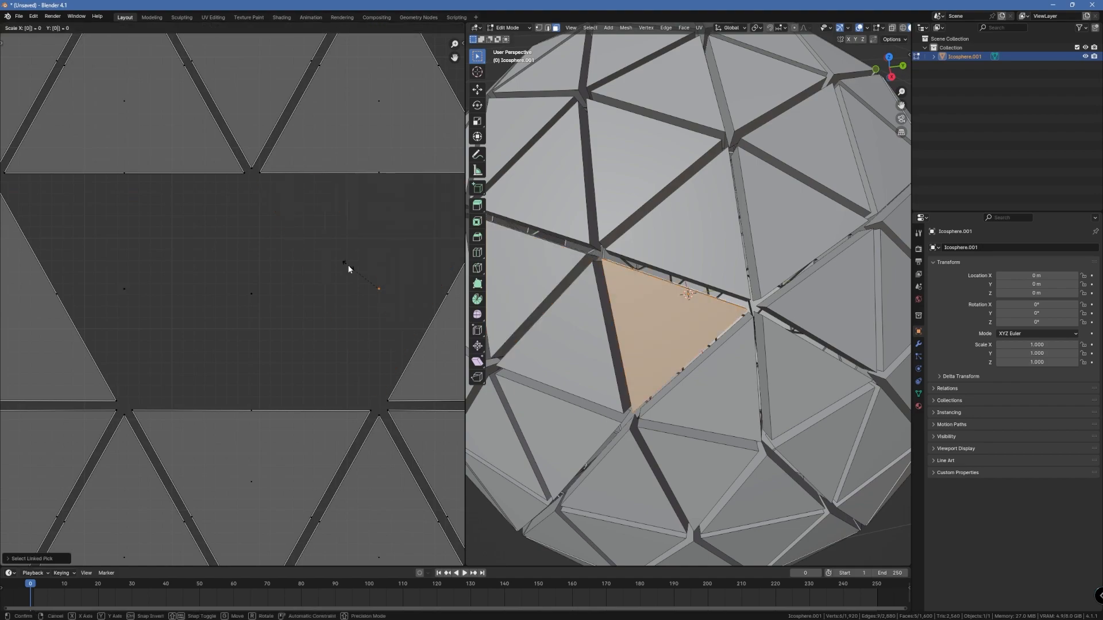
key(Return)
Scale the linked UVs of the leftmost upright triangle in the row above the gap to 0.
middle_drag(256, 263, 254, 384)
click(171, 243)
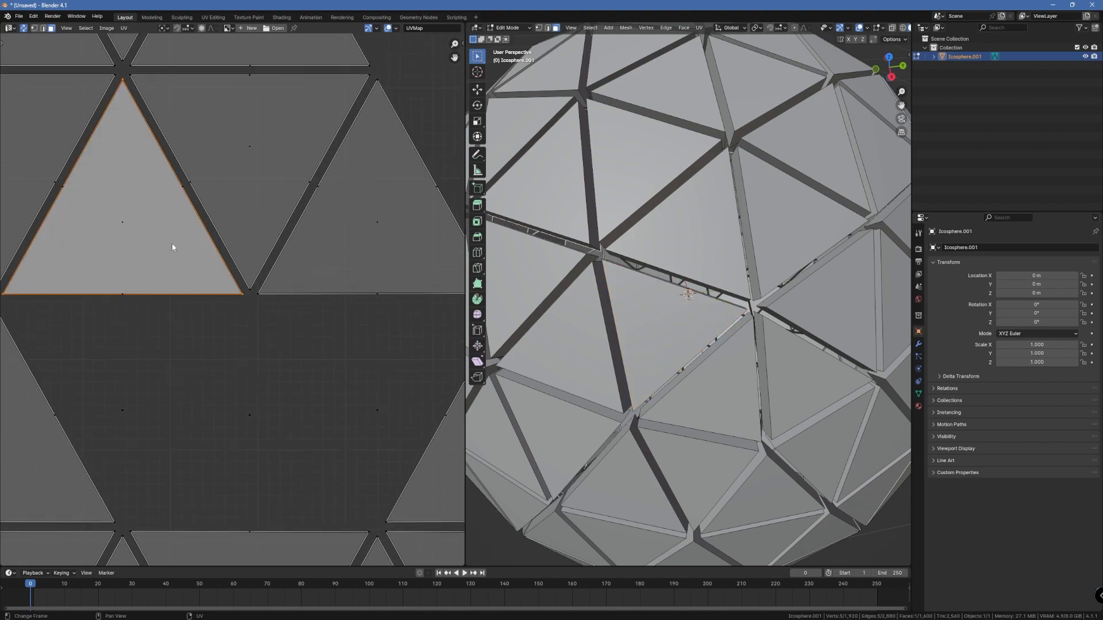
key(l)
key(s)
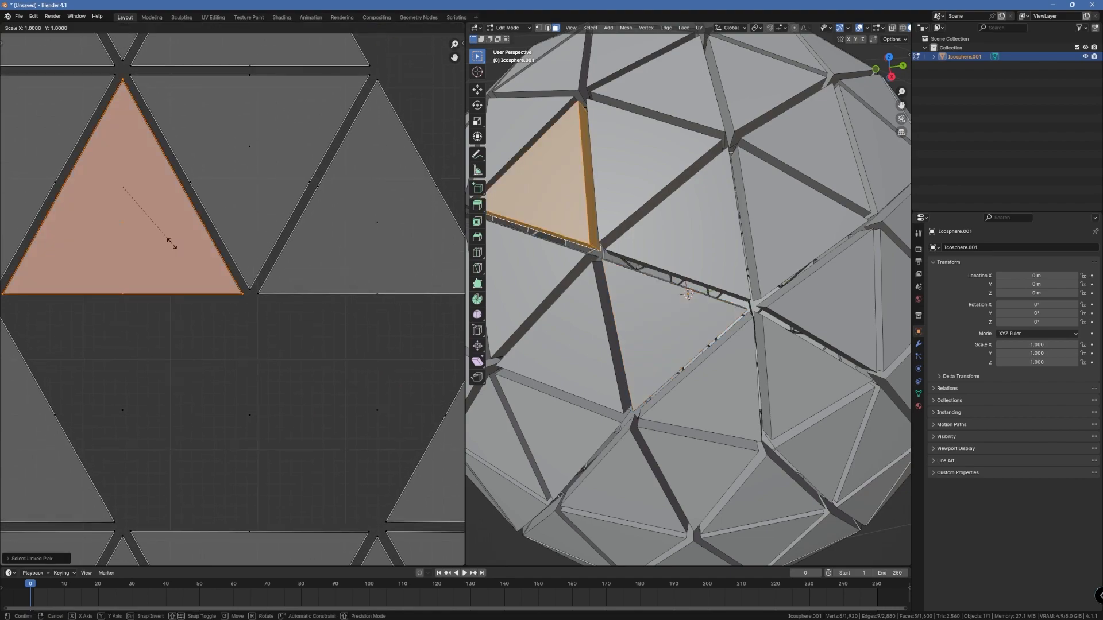
key(0)
key(Return)
Collapse the linked UVs of the adjacent inverted triangle in the upper row with a scale of 0.
click(241, 171)
key(l)
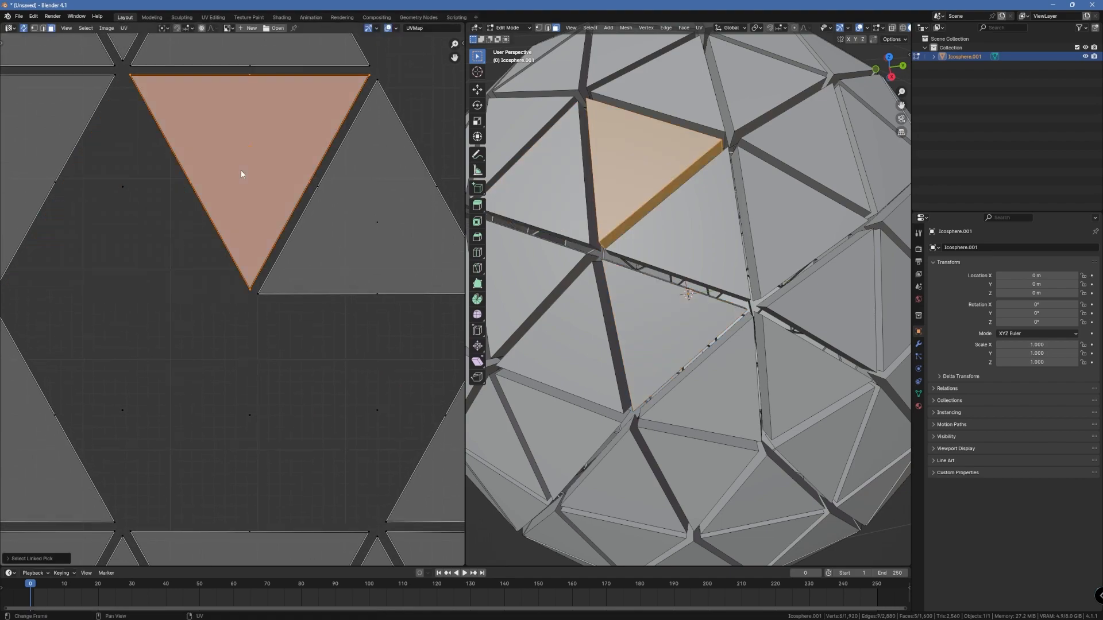
key(s)
key(0)
key(Return)
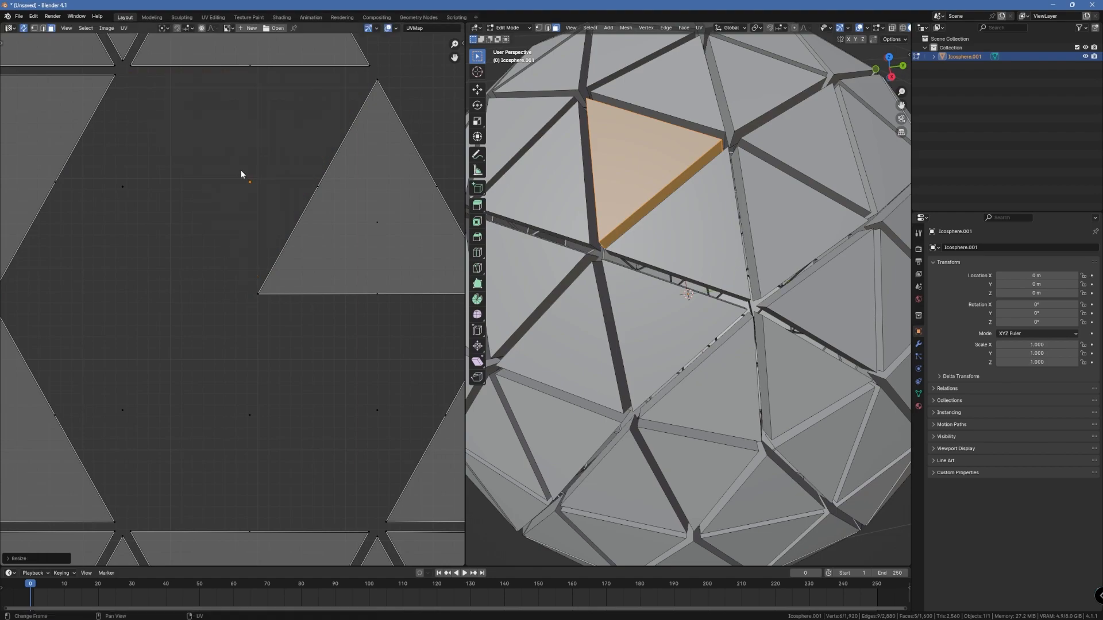
Collapse the linked UVs of the next upright triangle in the upper row with a scale of 0.
click(343, 233)
key(l)
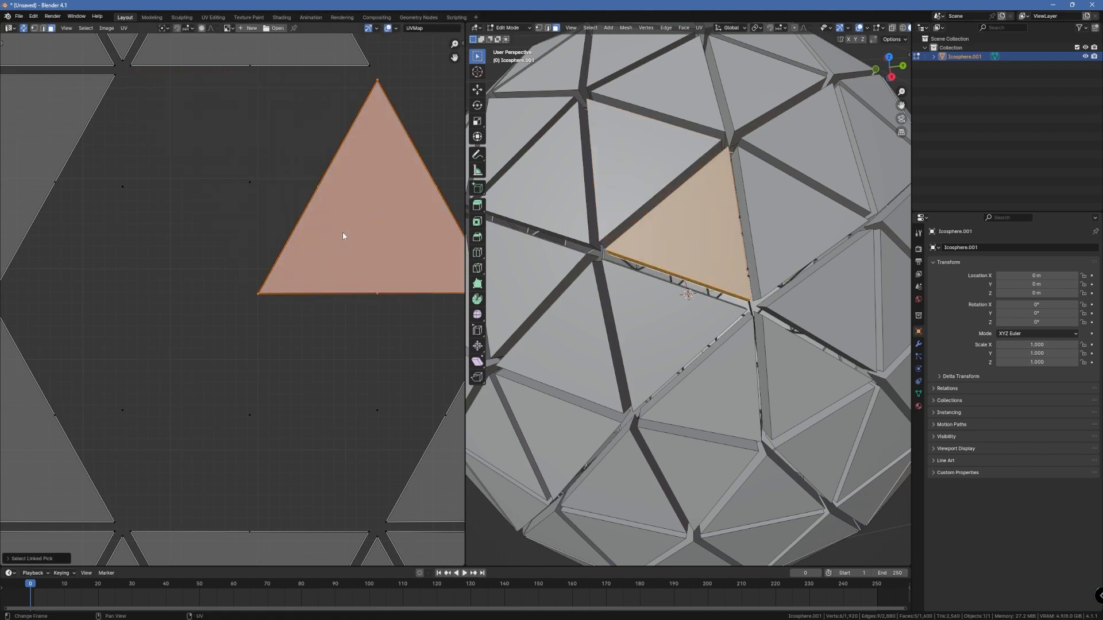
key(s)
key(0)
key(Return)
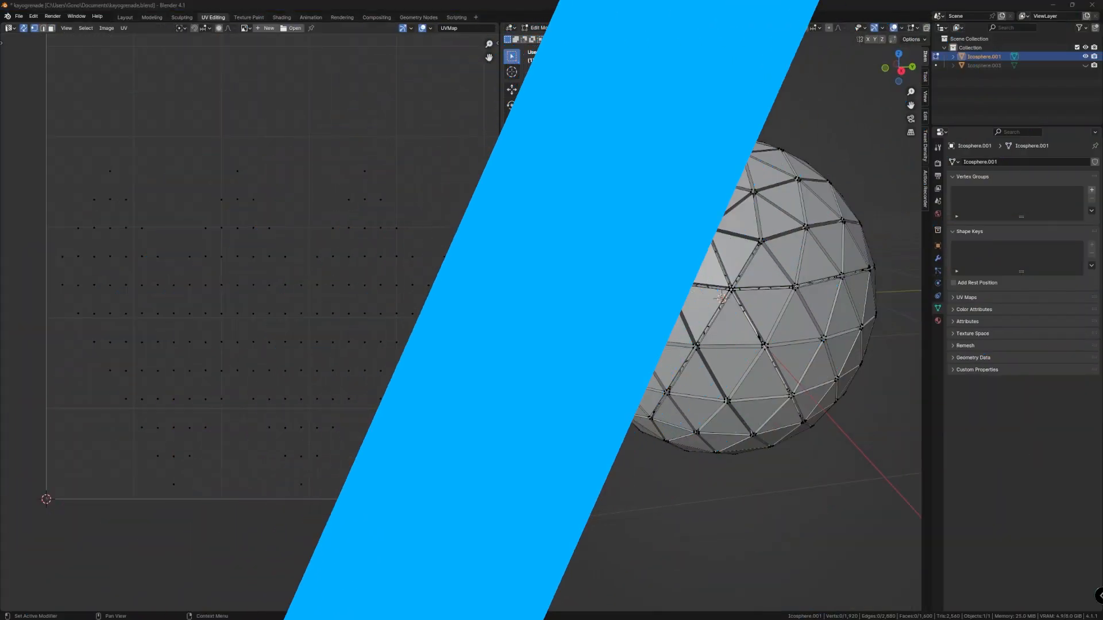
Inspect the finished sphere from several angles and return it to Object Mode.
middle_drag(598, 152, 551, 164)
scroll(379, 187, up, 2)
scroll(191, 175, down, 2)
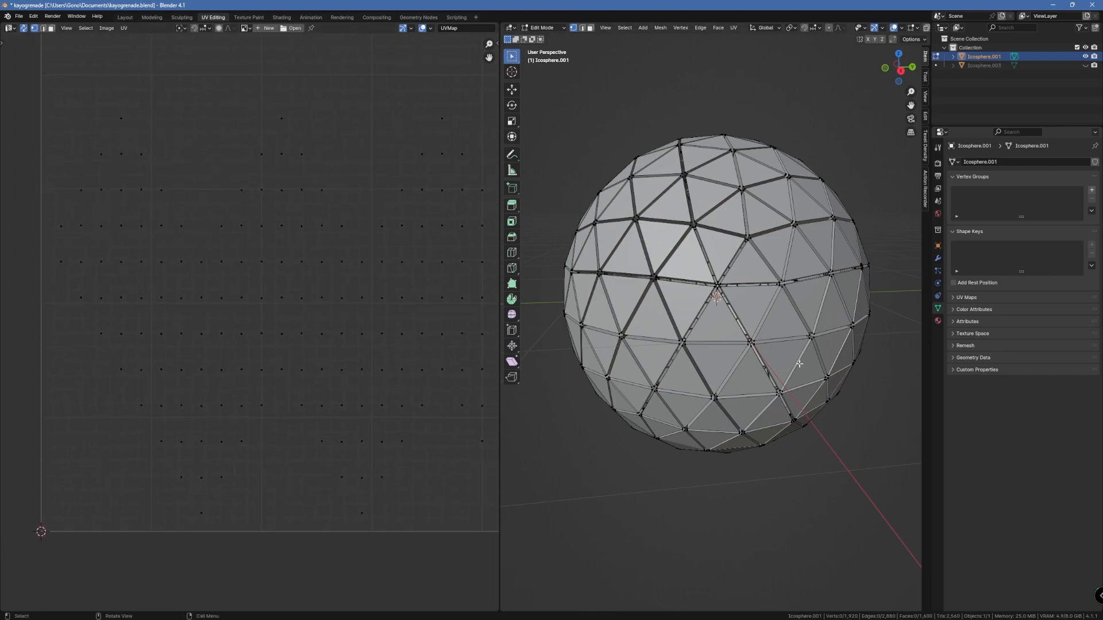
middle_drag(749, 353, 802, 236)
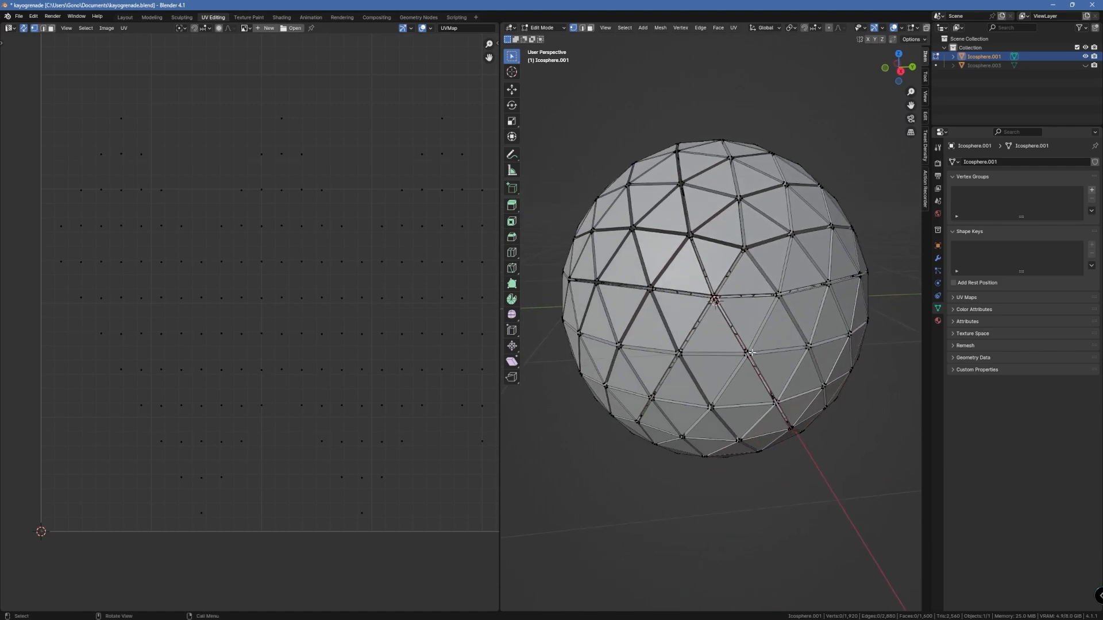
key(Tab)
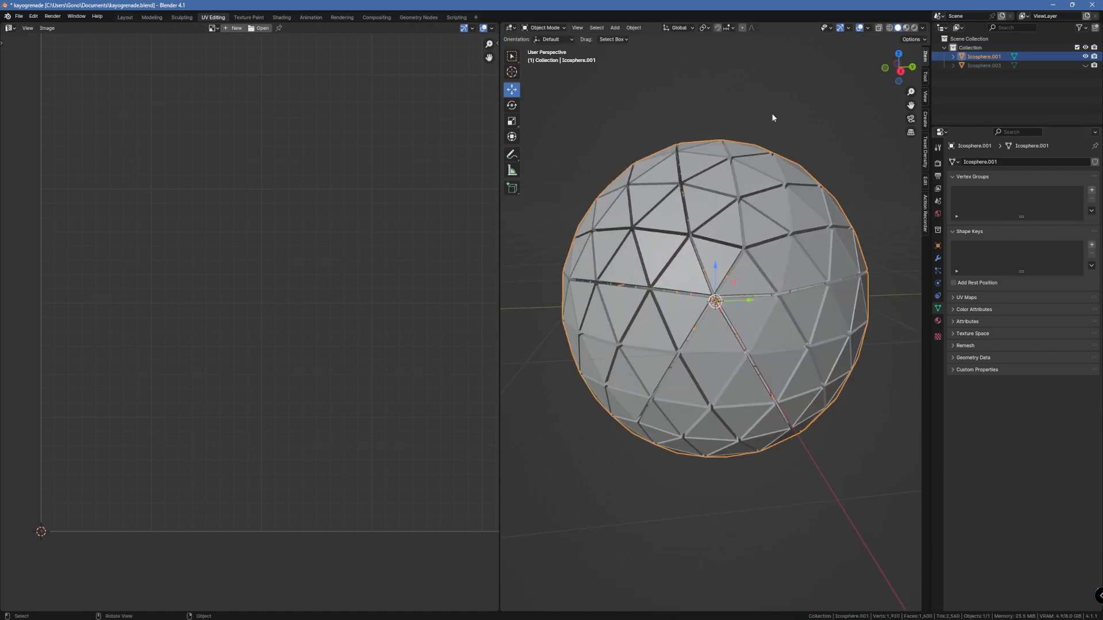
Export the sphere in FBX format as kayogrenade.fbx, choosing the geometry smoothing option.
click(19, 16)
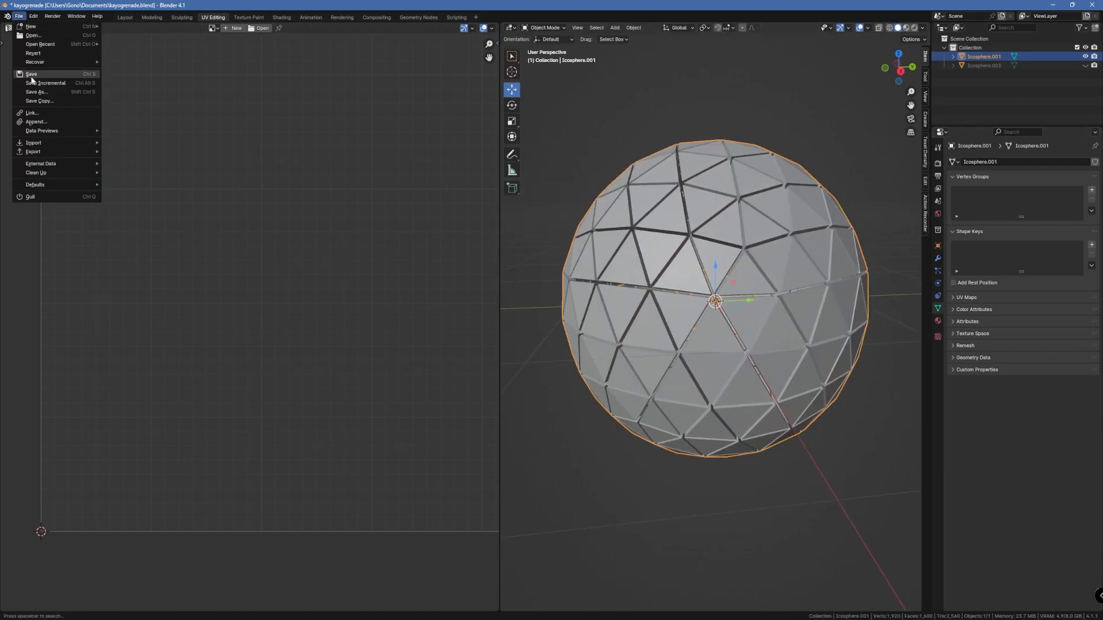
mouse_move(41, 152)
click(149, 240)
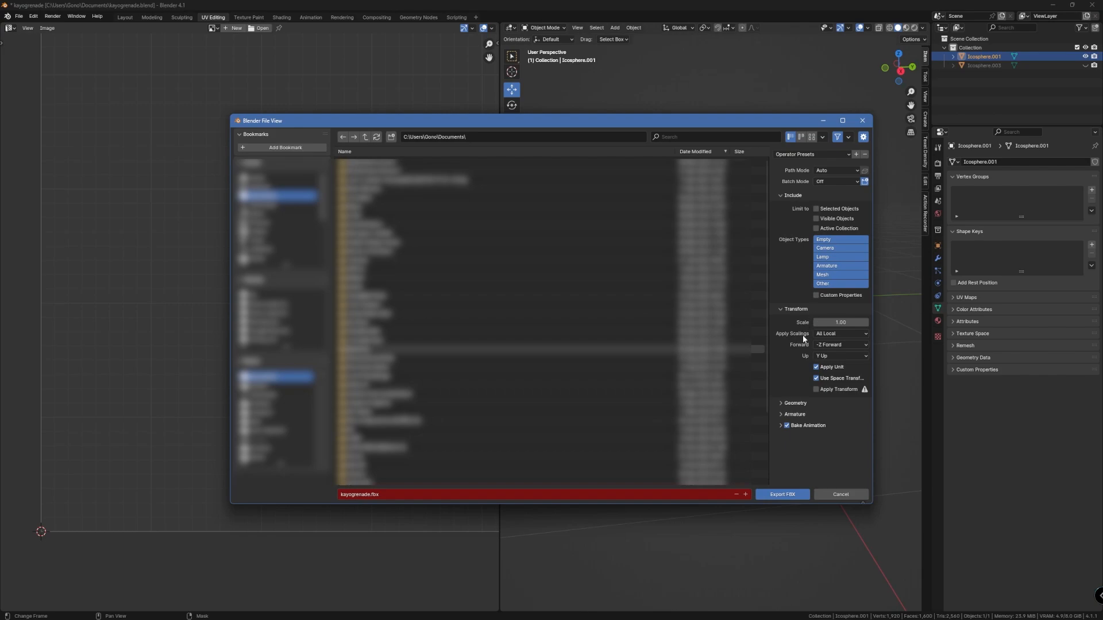
click(780, 402)
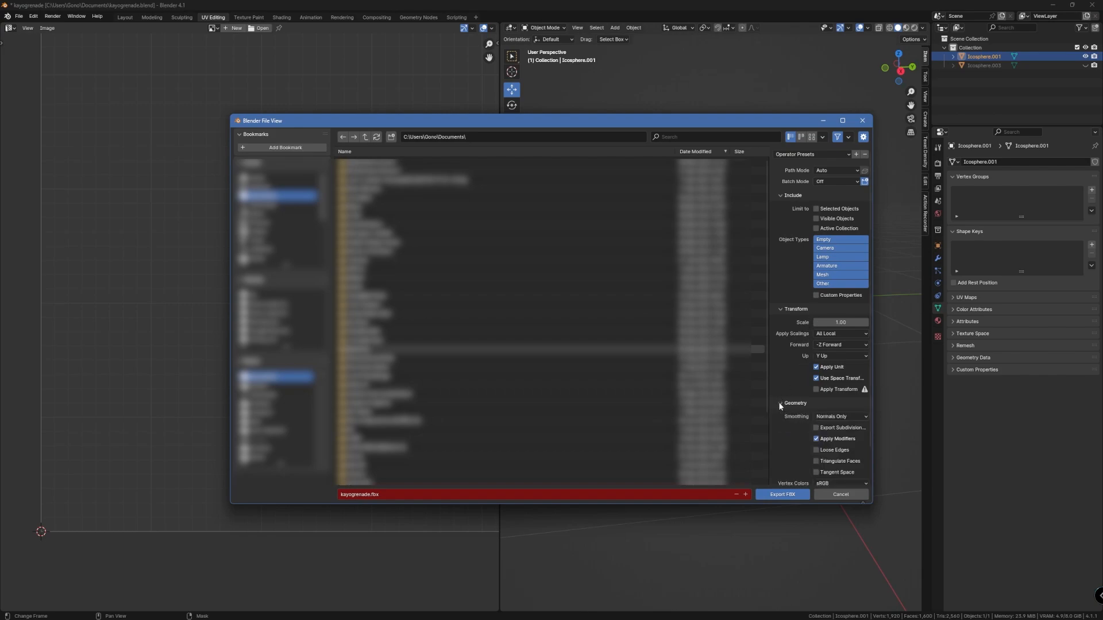
click(833, 416)
click(821, 438)
click(783, 495)
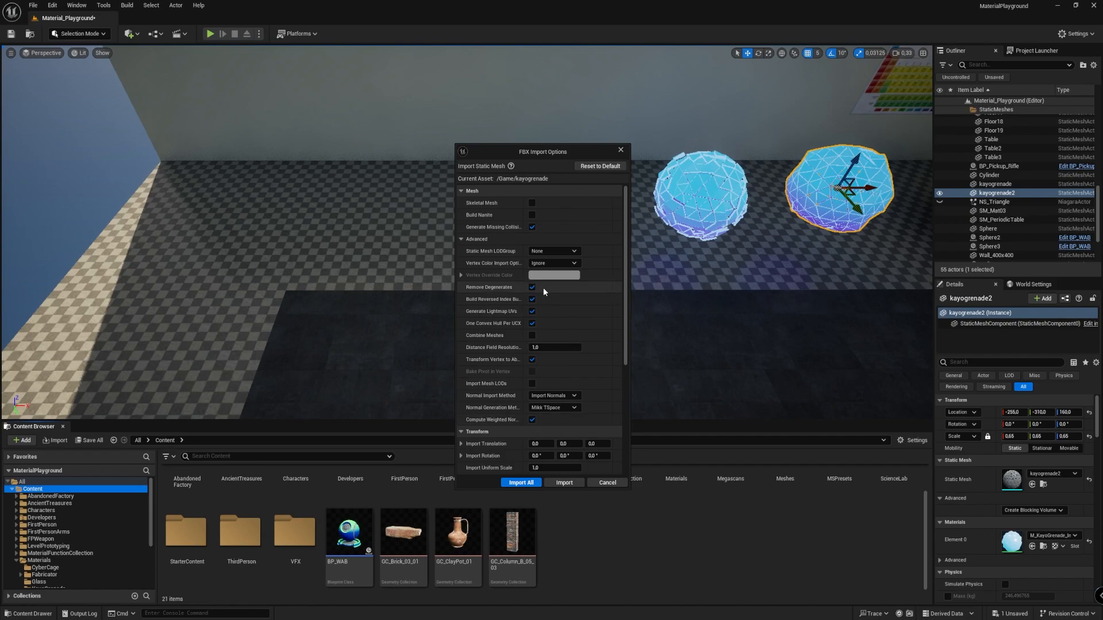
In Unreal Engine, import kayogrenade as a static mesh, place it in the level beside the existing spheres and focus on it.
scroll(556, 365, down, 3)
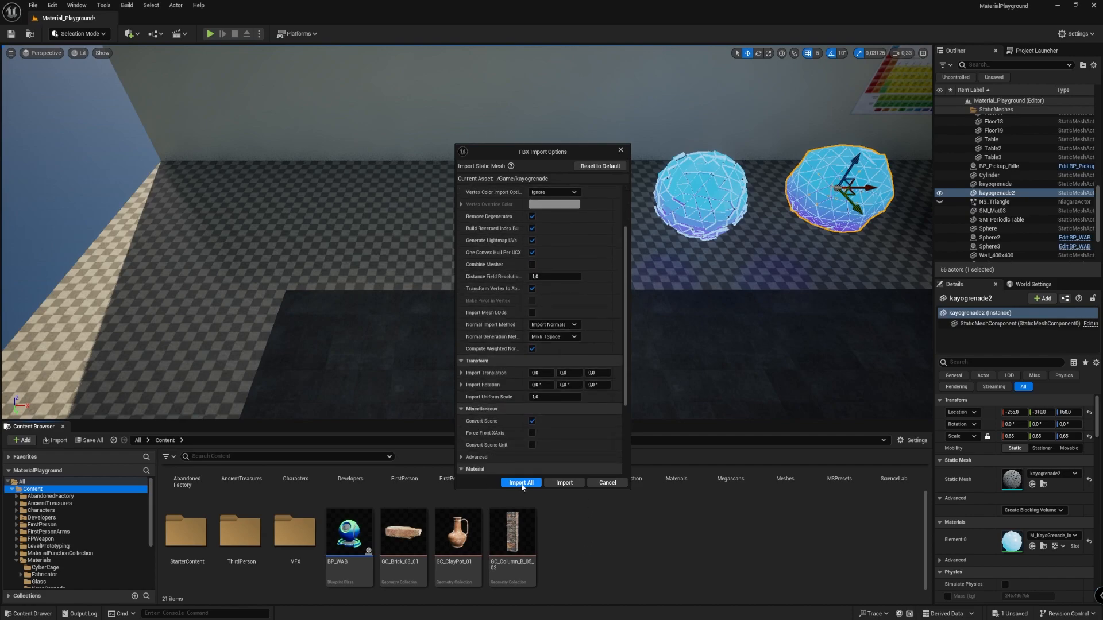
click(564, 483)
drag(183, 488, 356, 192)
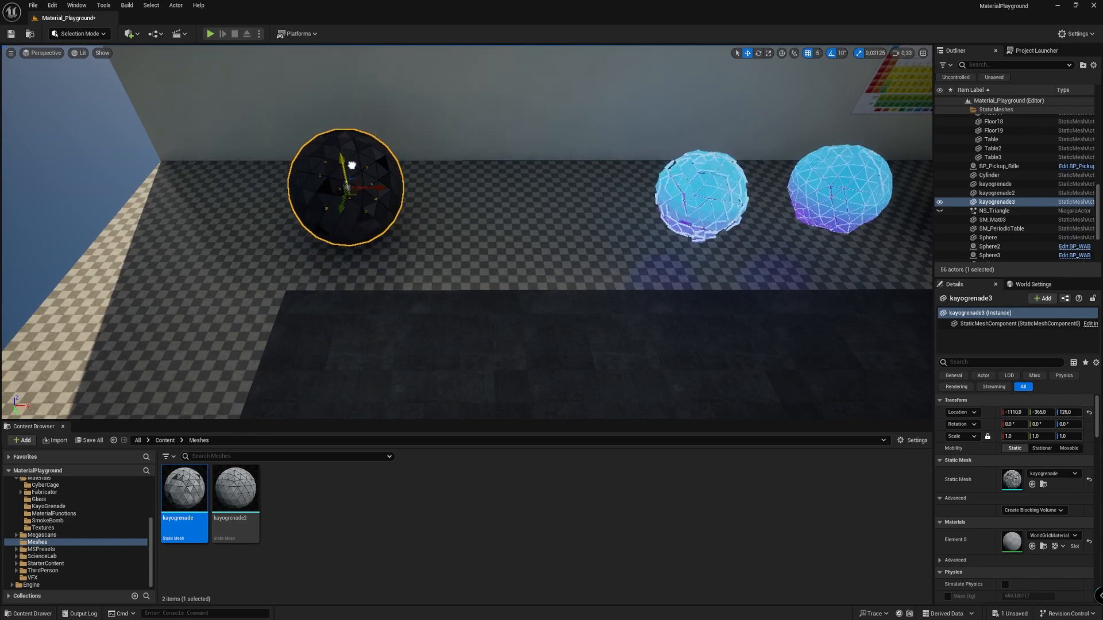
key(f)
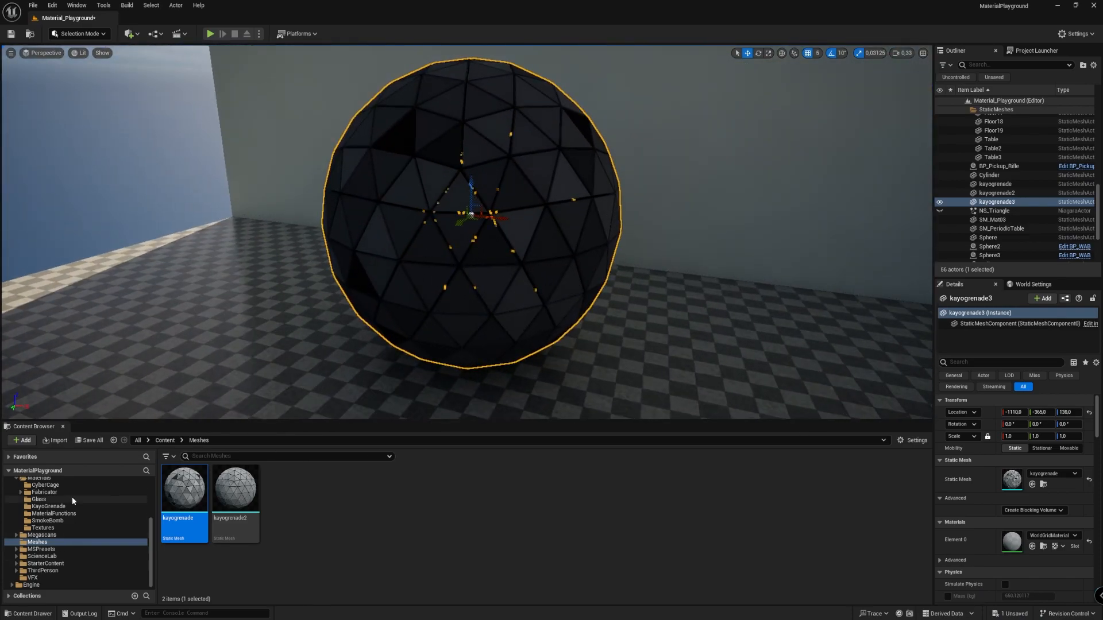
Create a material named M_KayoGrenade in the Meshes folder and open it in the Material Editor.
right_click(327, 515)
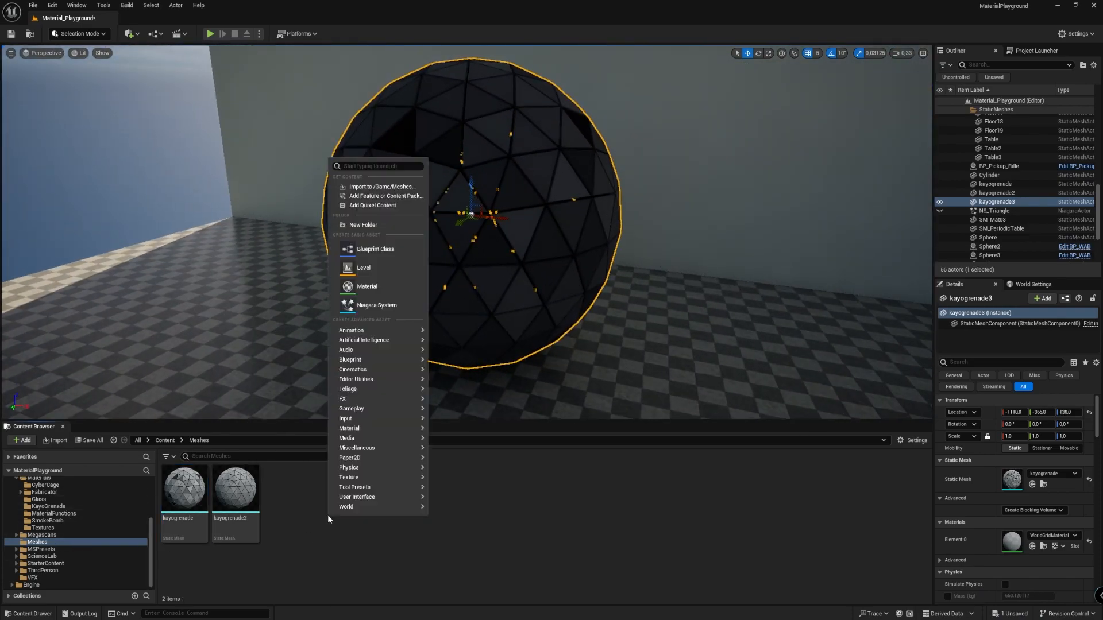
click(365, 286)
text(M_Kayo)
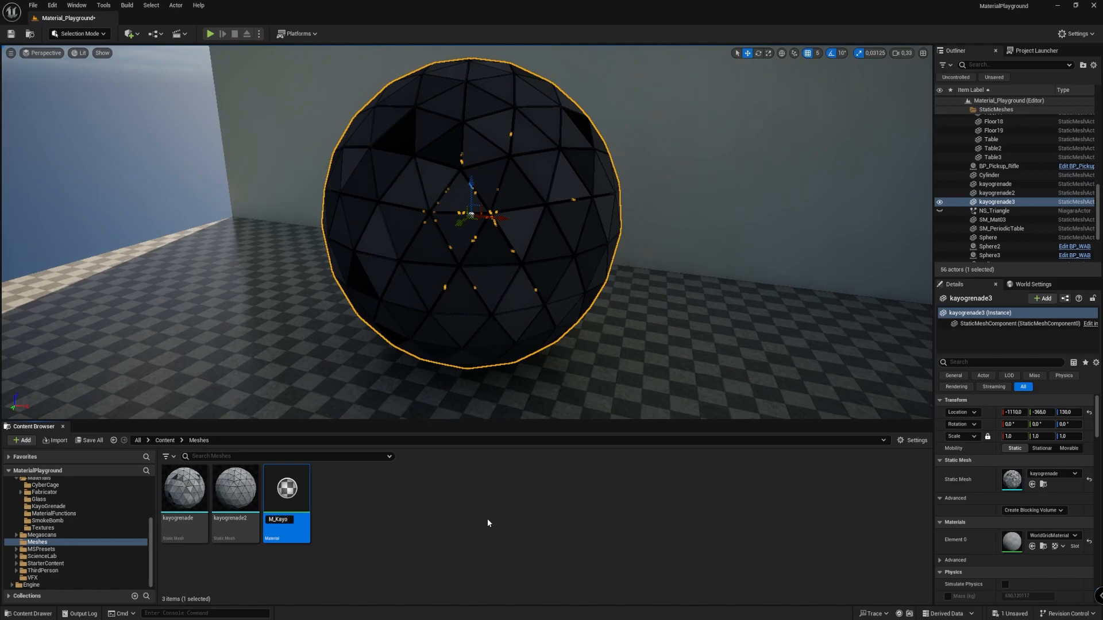
text(Grenade)
key(Return)
double_click(289, 497)
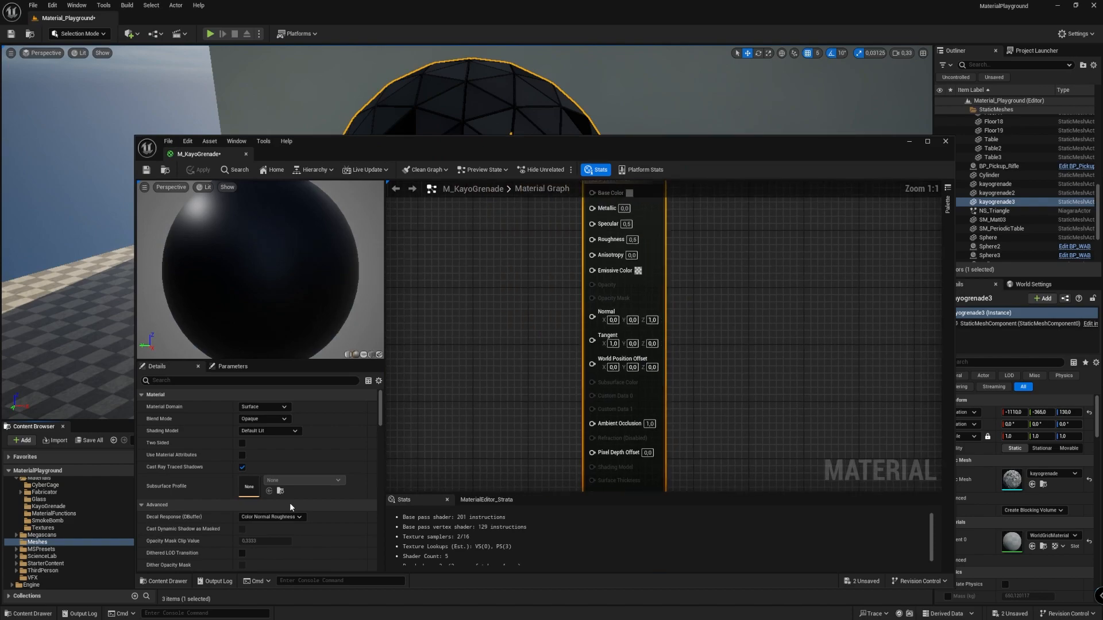
Maximize the material editor and add two three-component Constant vector nodes, one above the other, in the graph.
double_click(532, 146)
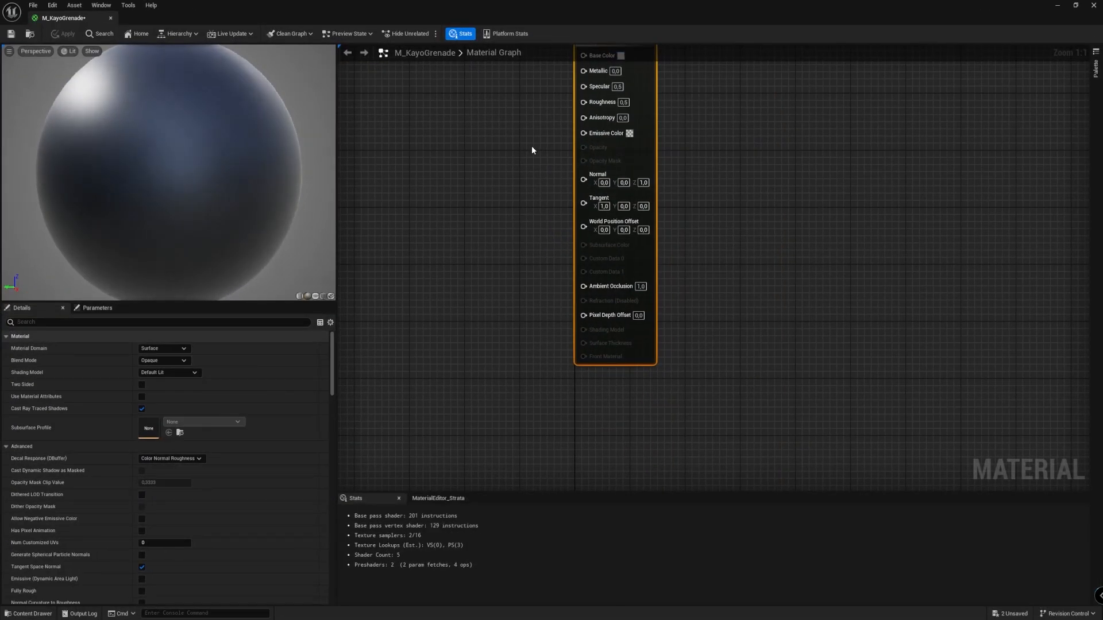
right_drag(461, 172, 749, 295)
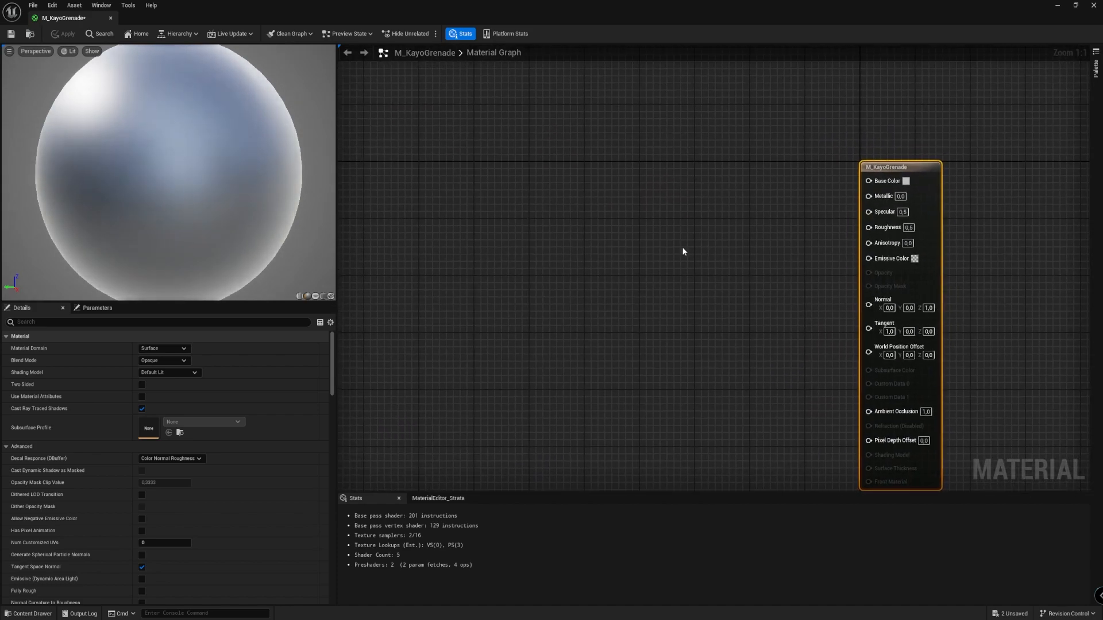
scroll(217, 205, down, 3)
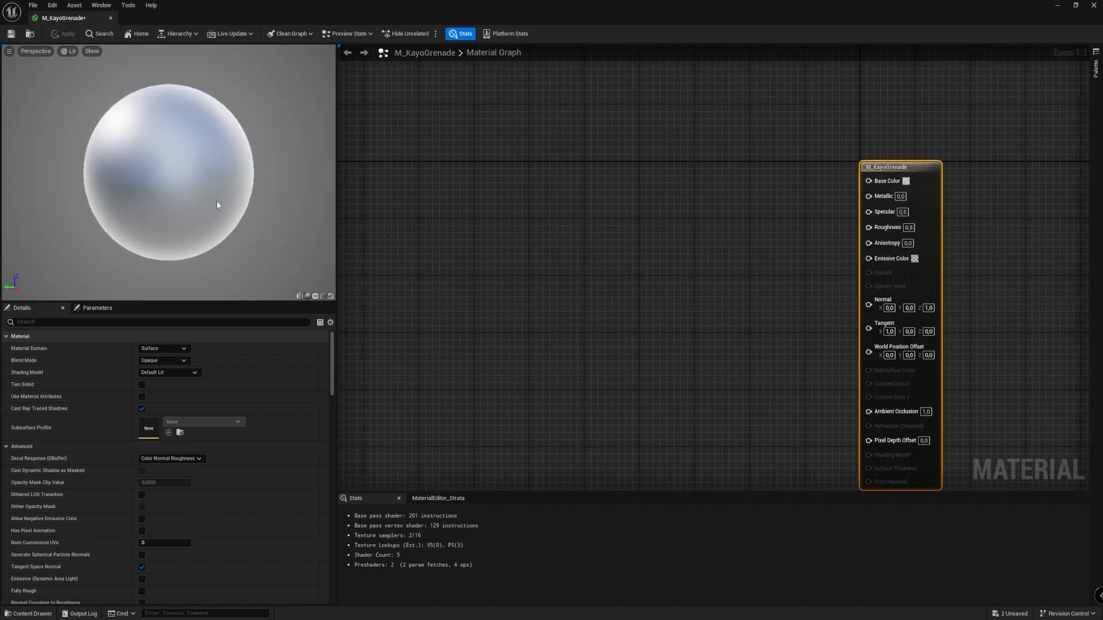
click(543, 155)
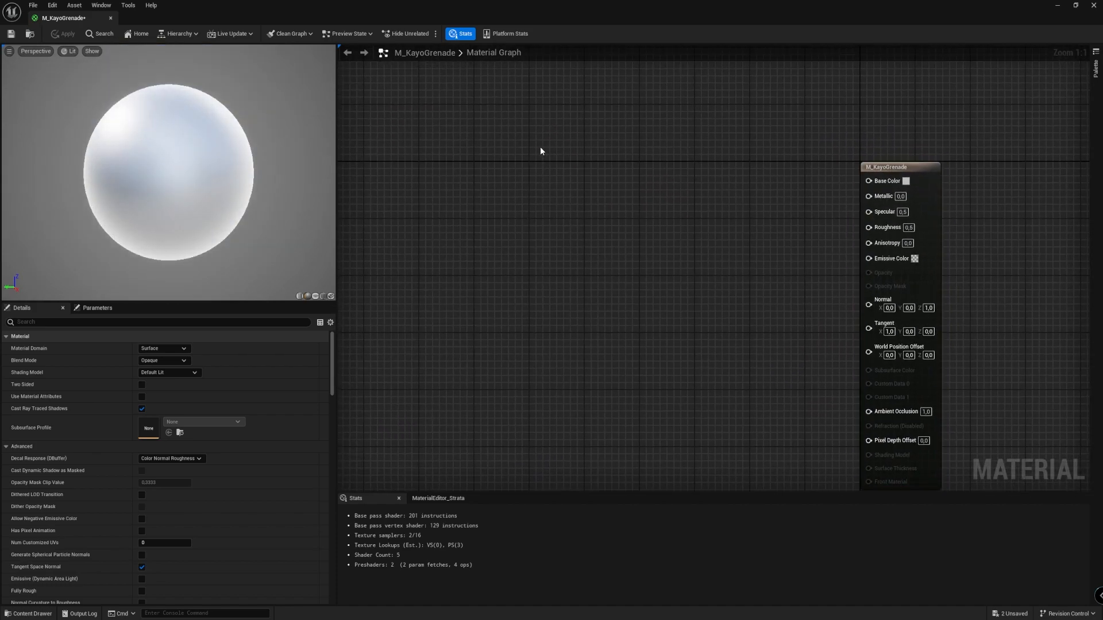
click(521, 132)
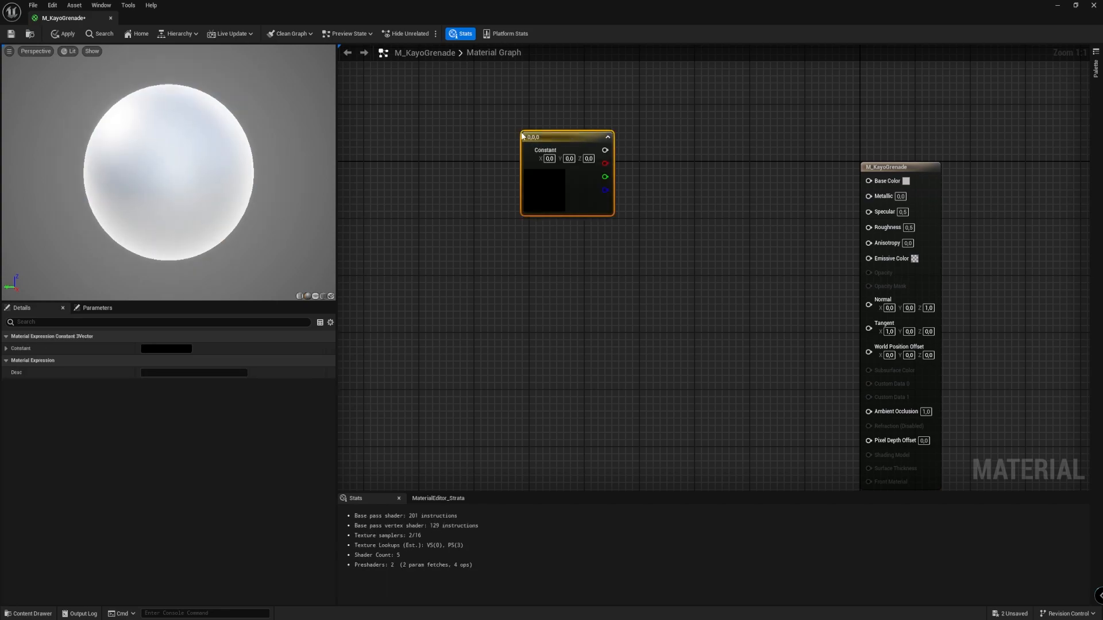
click(526, 236)
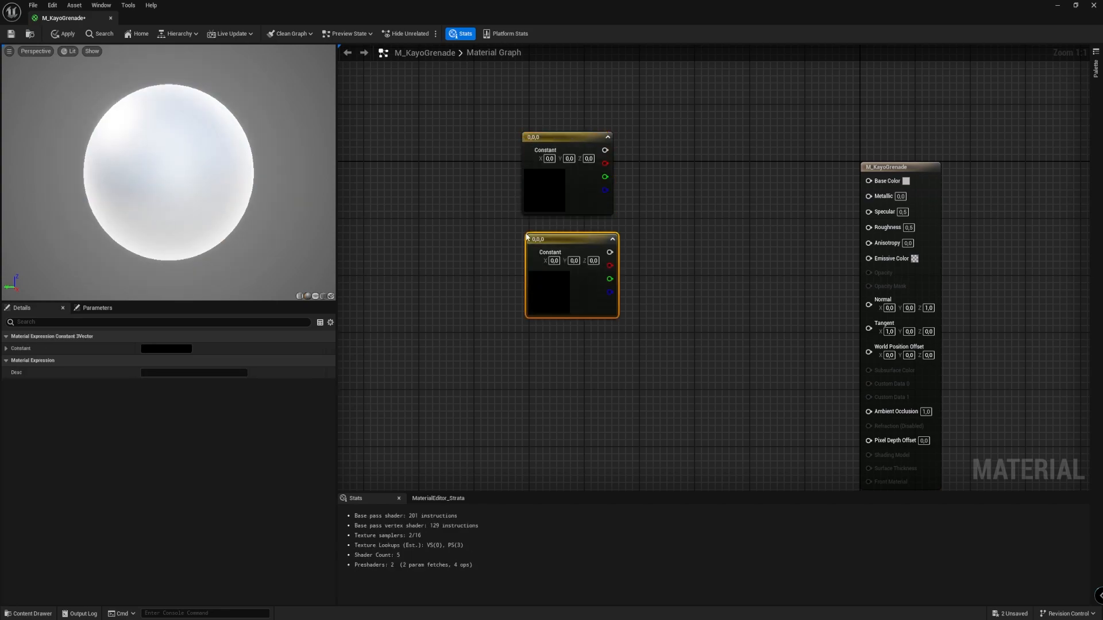
drag(573, 241, 563, 243)
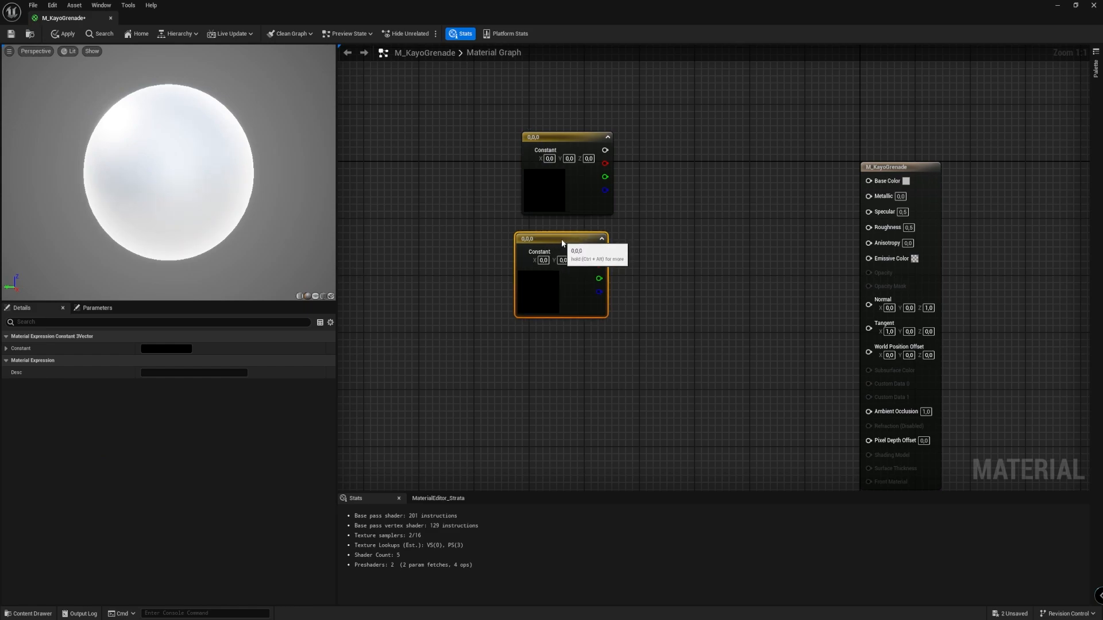
Convert the two constant vectors to parameters, naming the upper one Top Color and the lower one Bottom Color.
right_click(564, 137)
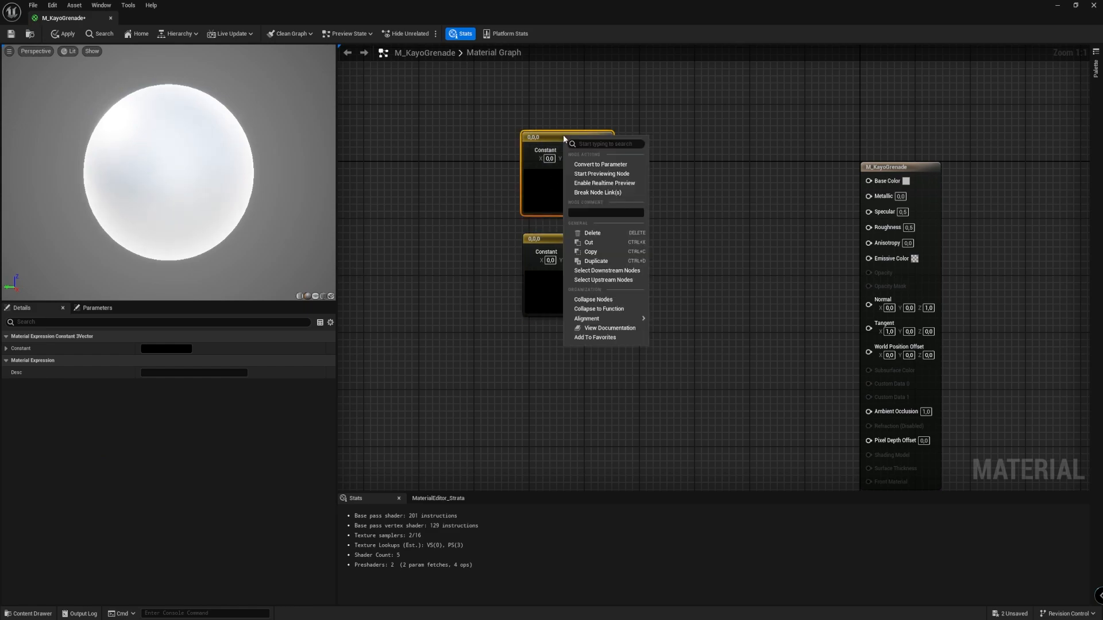
click(601, 164)
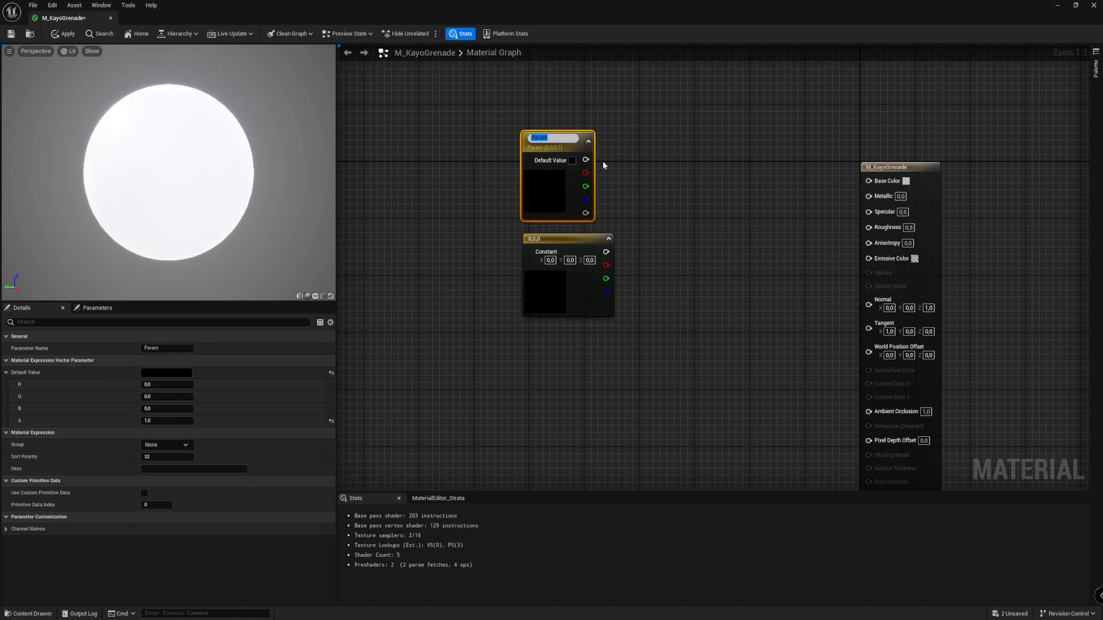
text(Top Color)
key(Return)
click(588, 276)
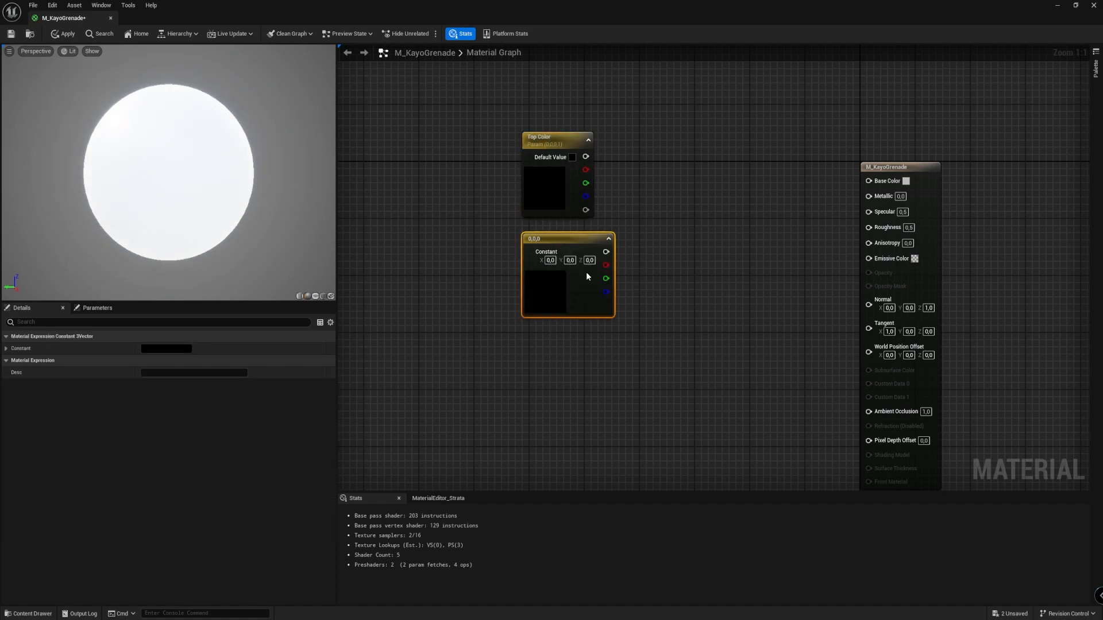
right_click(553, 242)
click(587, 271)
text(Bottom Color)
key(Return)
click(643, 280)
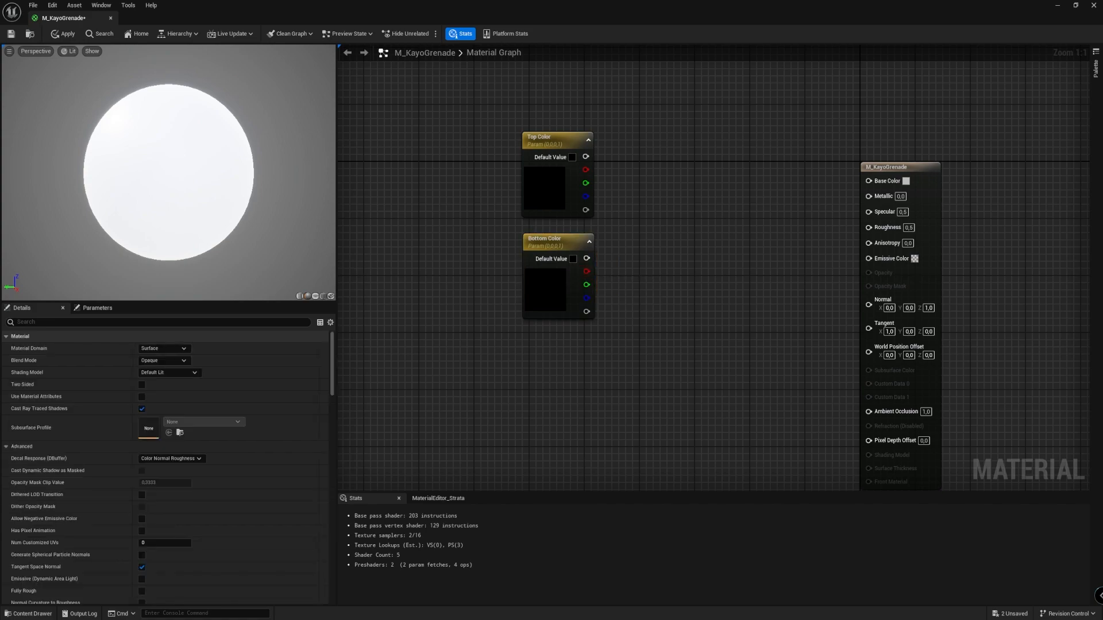
Set Top Color to linear hex 2500C7FF and Bottom Color to linear hex 0067FFFF.
double_click(536, 190)
click(700, 377)
text(2500C7FF)
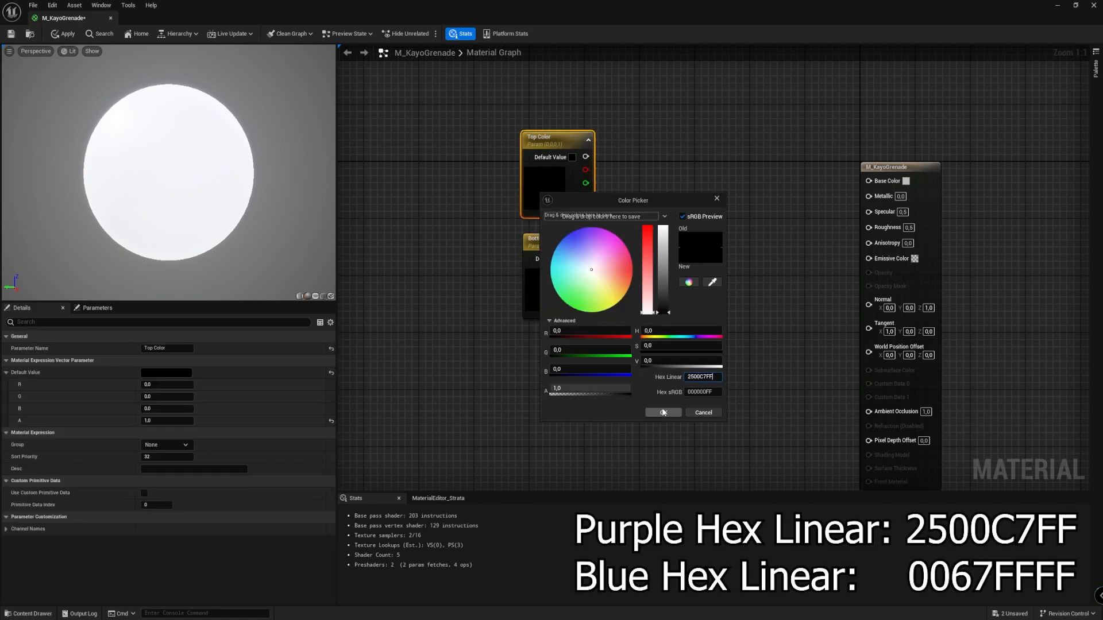
click(664, 411)
double_click(535, 292)
click(697, 474)
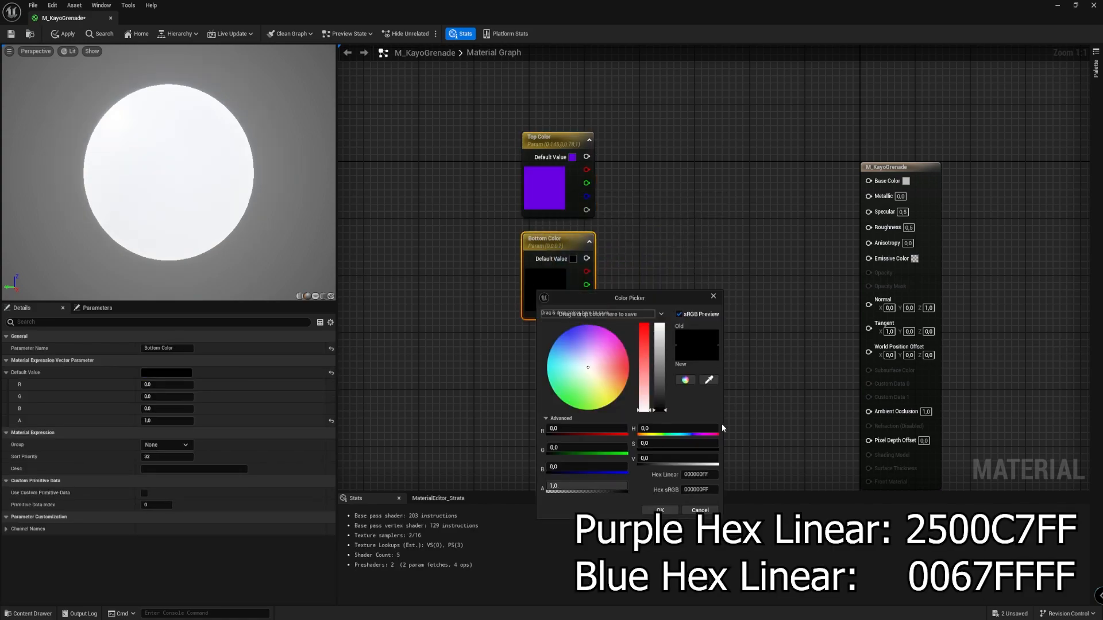
text(0067FFFF)
click(660, 511)
click(594, 379)
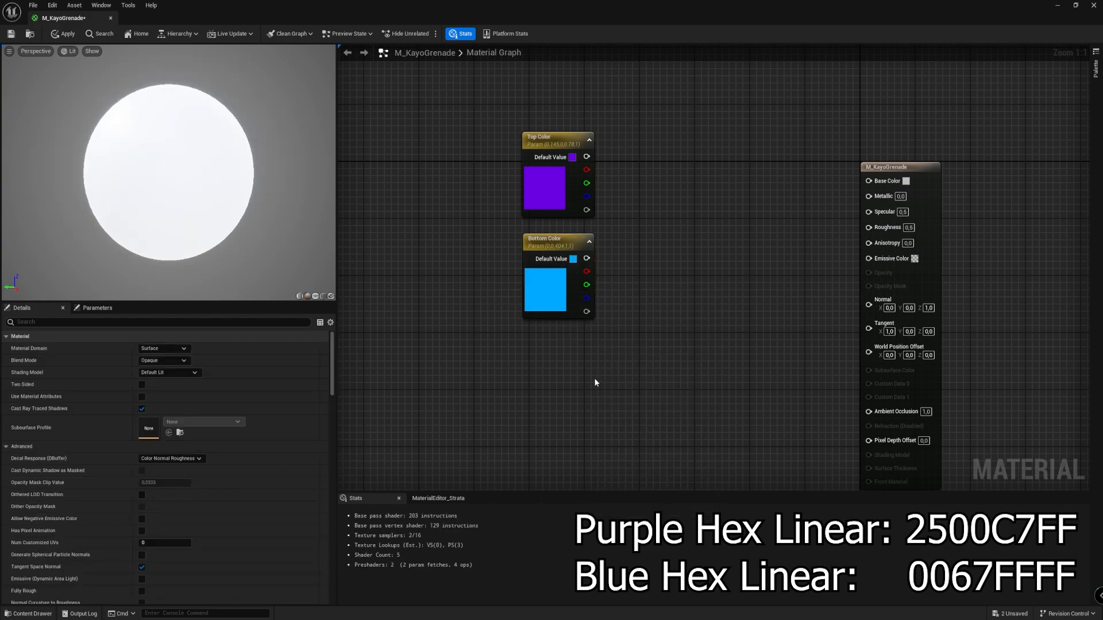
Add a Lerp node beside the colour parameters, connecting Top Color to A and Bottom Color to B.
right_drag(602, 367, 563, 358)
right_click(605, 234)
text(lerp)
key(Return)
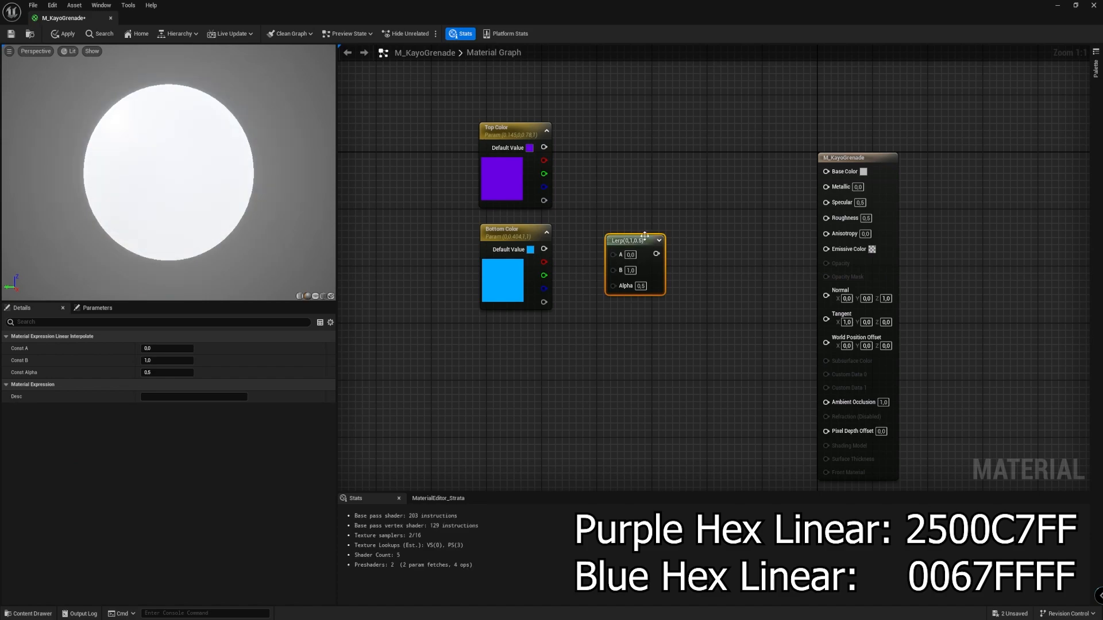
drag(644, 235, 642, 196)
drag(544, 148, 611, 213)
drag(544, 249, 612, 227)
Preview the Lerp node's output on a plane mesh and turn the preview to face the plane.
right_click(629, 201)
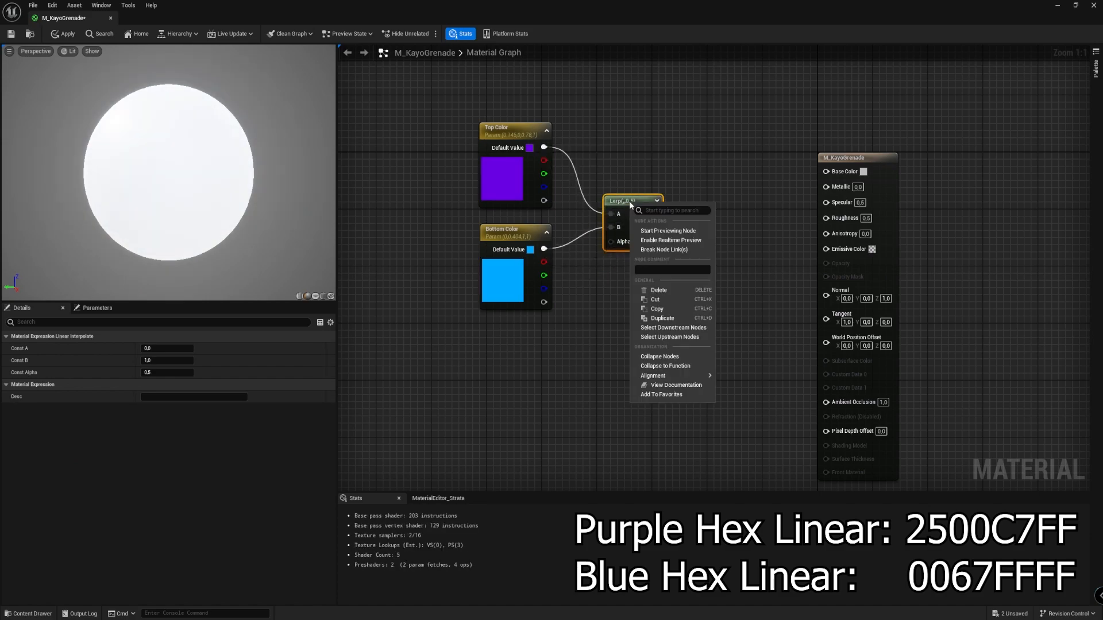
click(665, 231)
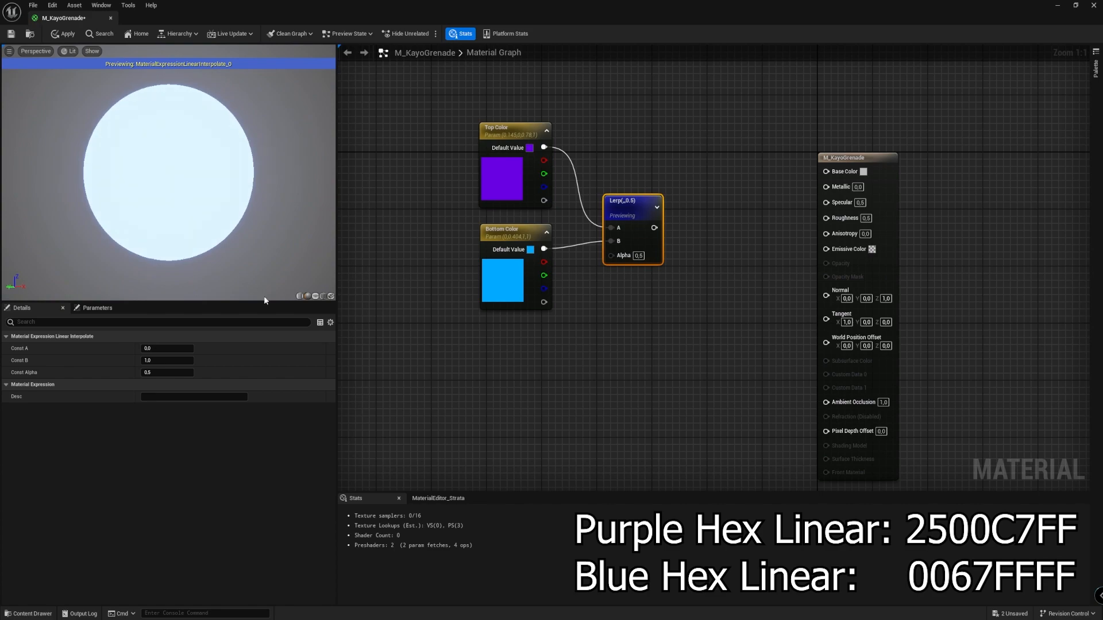
click(315, 297)
drag(286, 288, 196, 286)
mouse_move(194, 181)
mouse_down()
mouse_move(178, 181)
mouse_move(195, 181)
mouse_up()
right_drag(195, 181, 195, 218)
drag(195, 181, 221, 168)
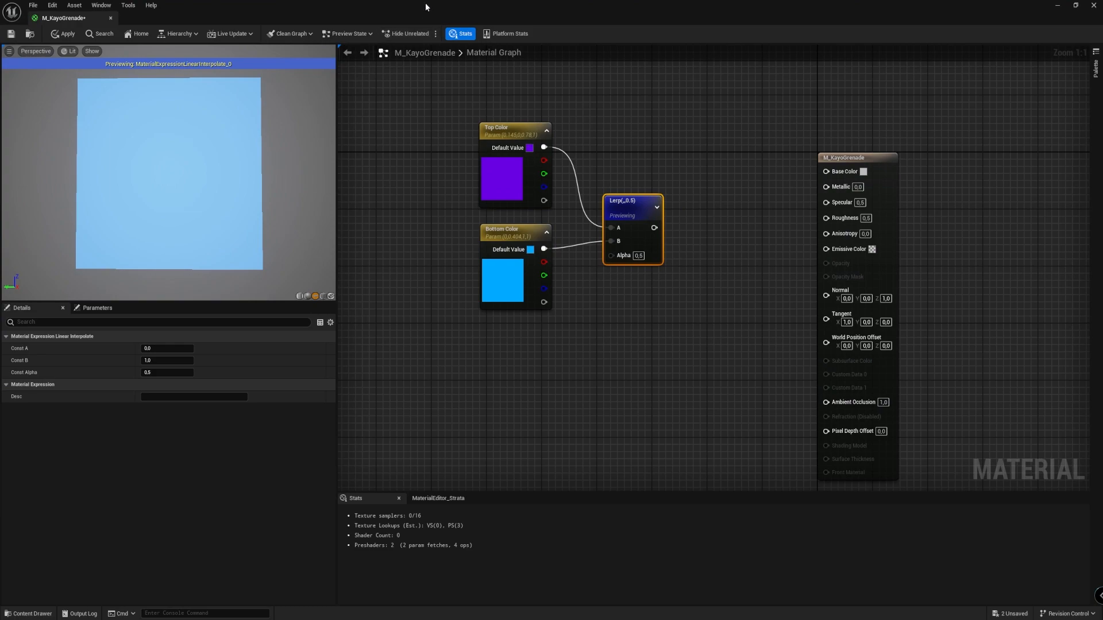
Bring the v-gradient texture from the Textures folder into the material graph as a Texture Sample below the colour parameters.
drag(426, 6, 596, 39)
drag(287, 500, 709, 353)
right_drag(539, 335, 495, 264)
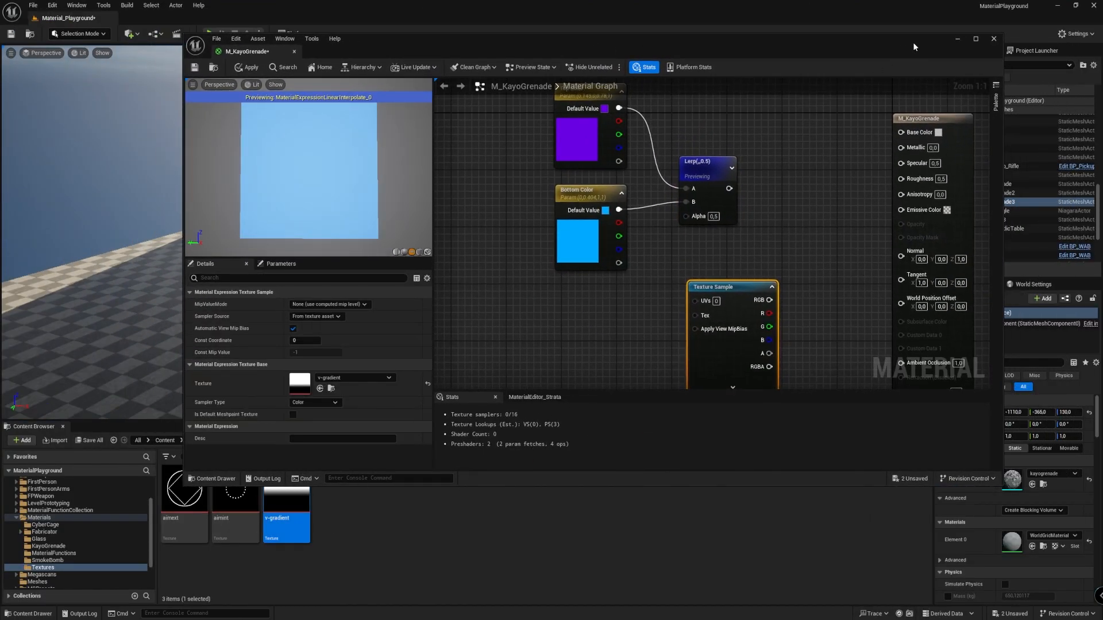
click(975, 39)
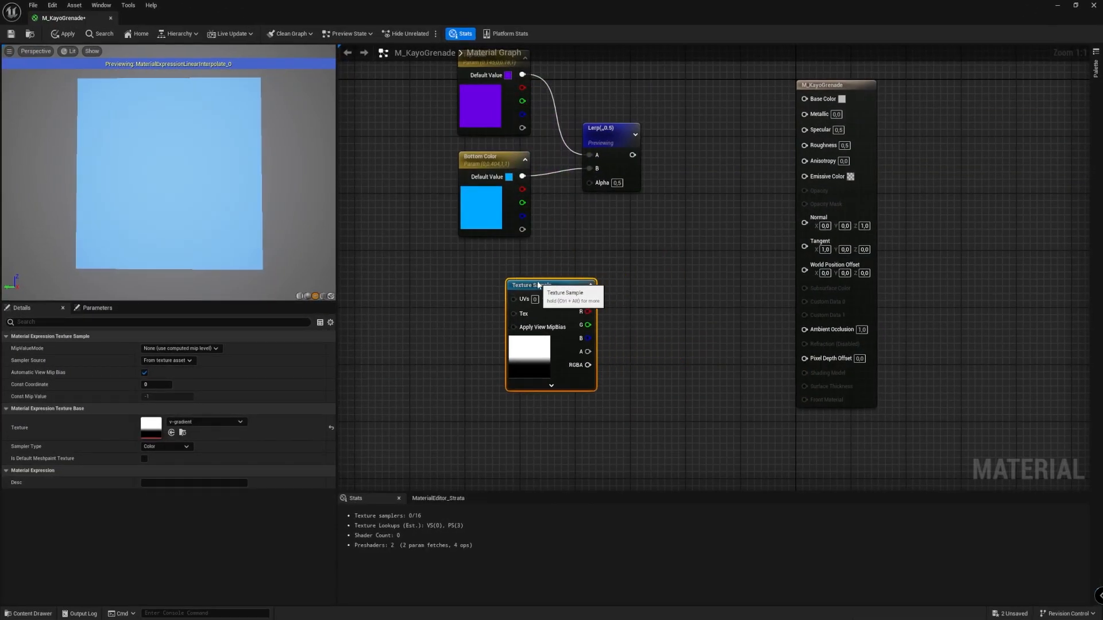
Add a TextureCoordinate node and connect it to the UVs input of the v-gradient Texture Sample.
click(398, 309)
right_click(399, 309)
text(te)
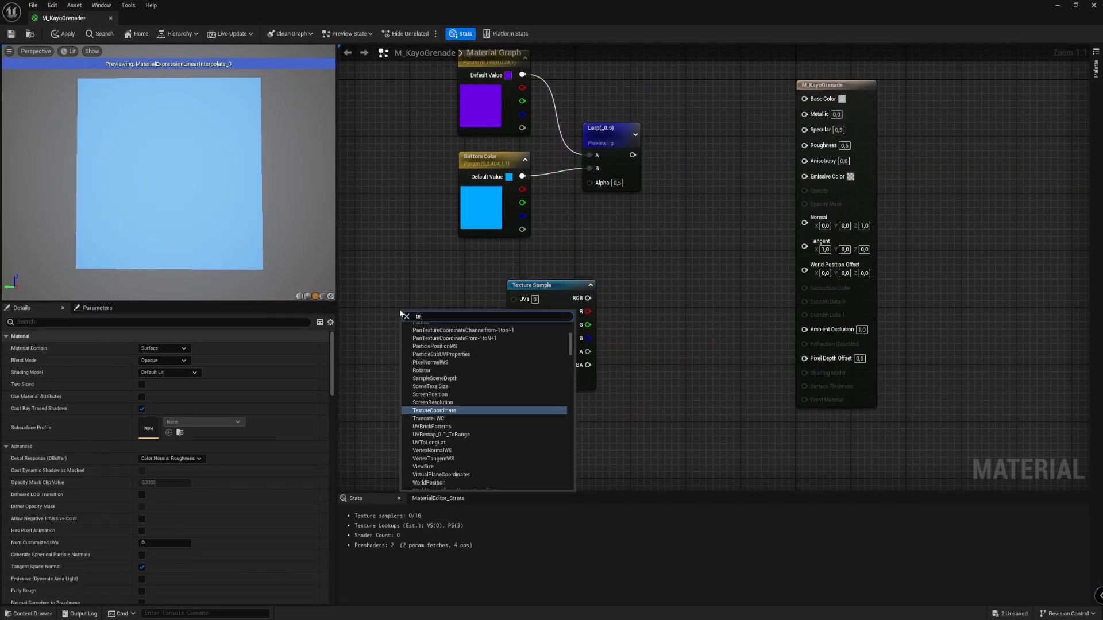
text(xt)
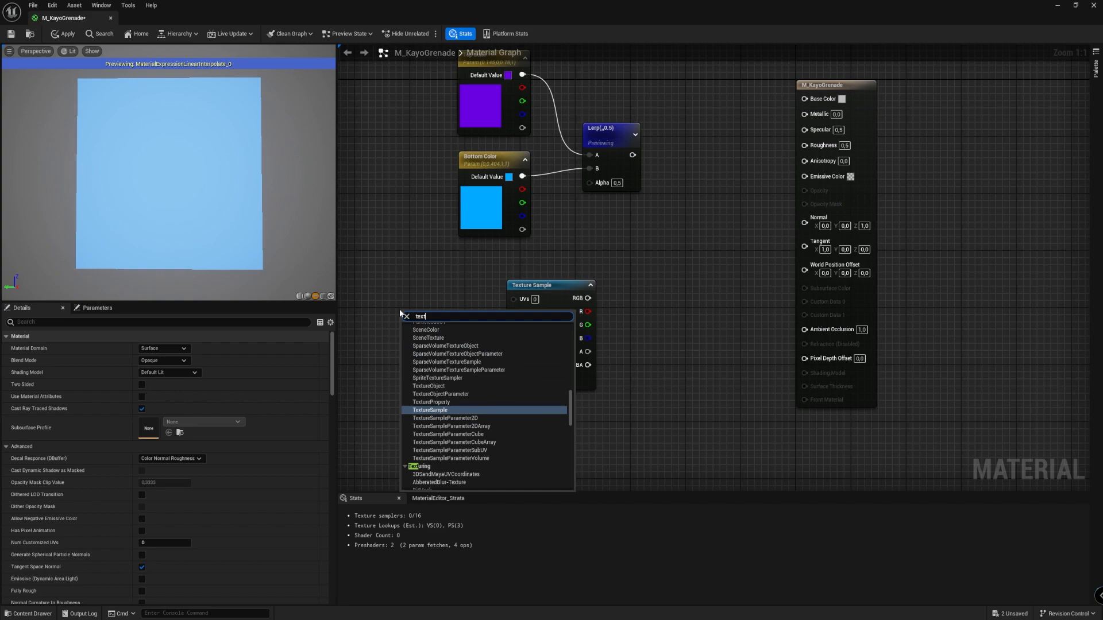
text(urec)
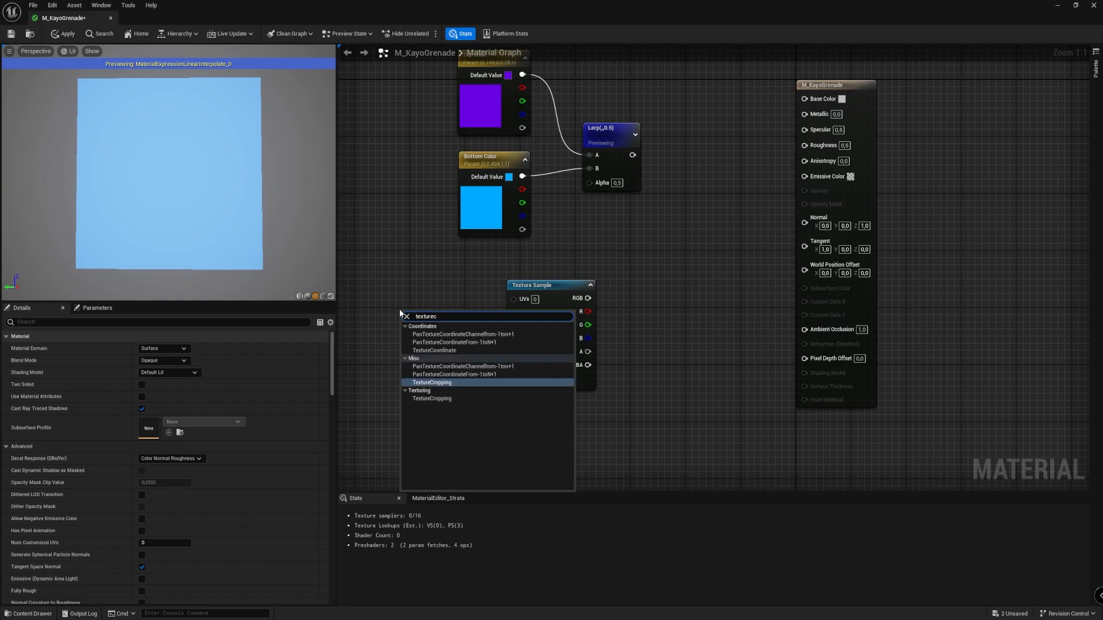
click(426, 350)
drag(444, 314, 517, 298)
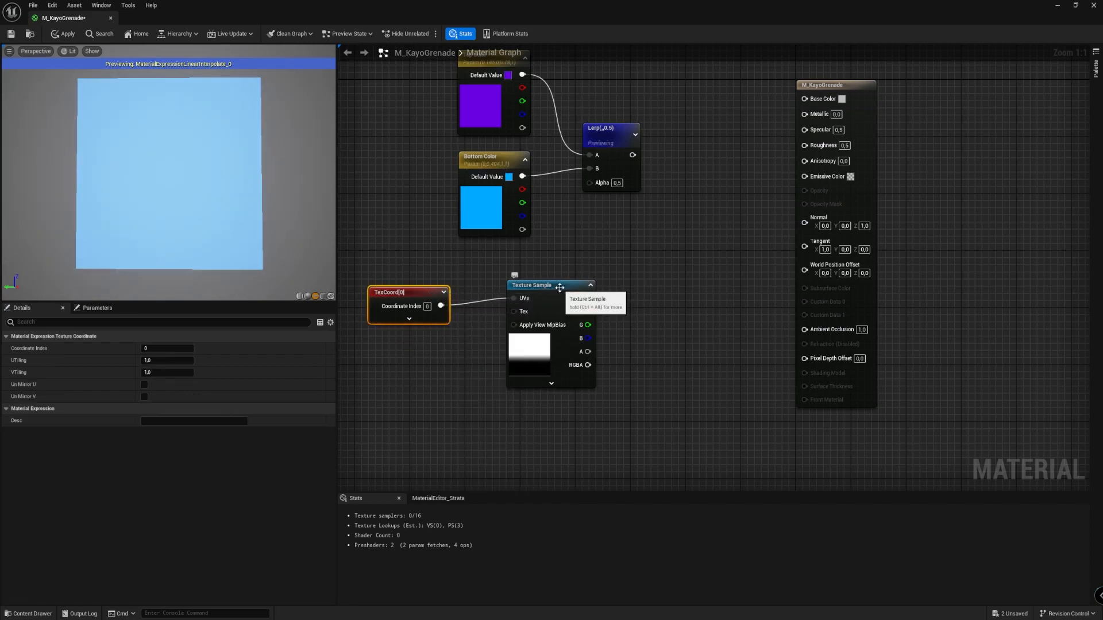
Examine the settings of the Texture Sample and the texture coordinate node, including its VTiling value.
click(560, 287)
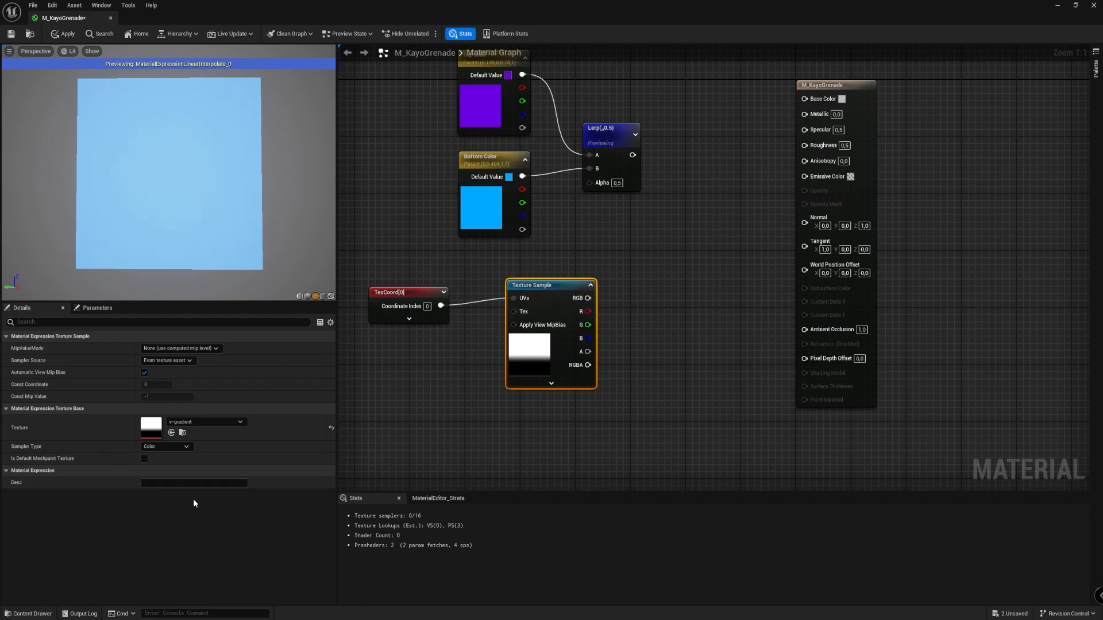
click(394, 291)
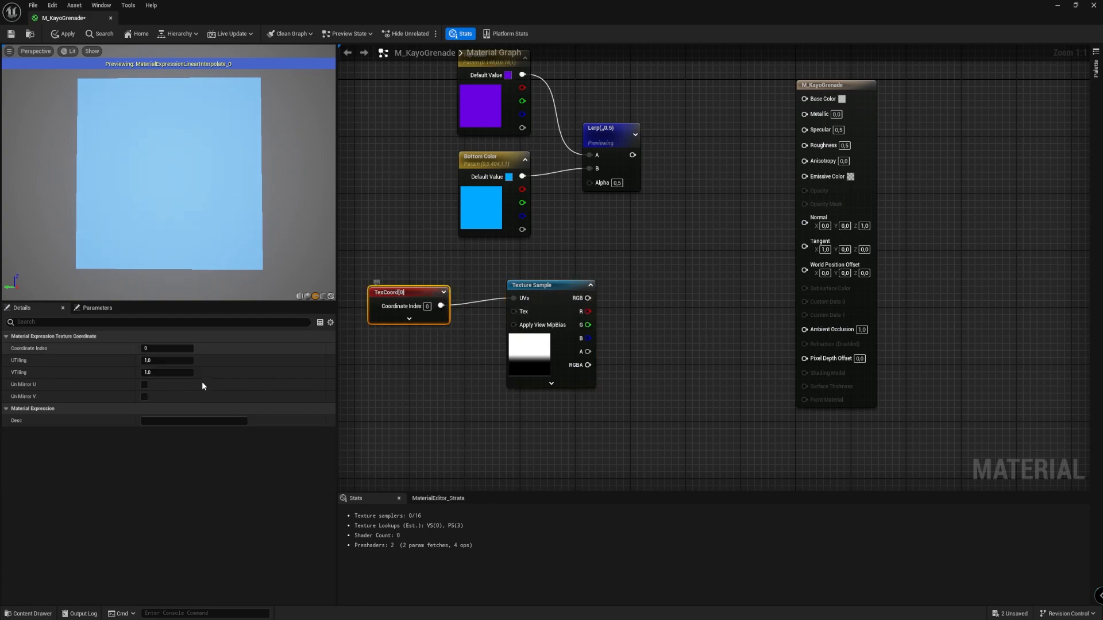
click(167, 372)
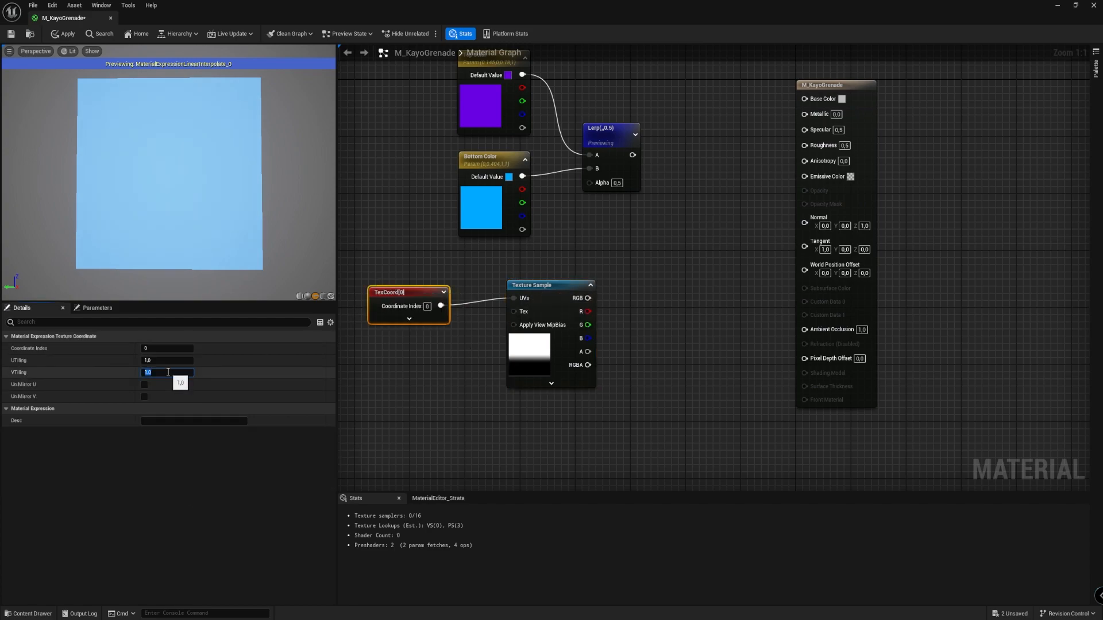
key(BackSpace)
click(441, 363)
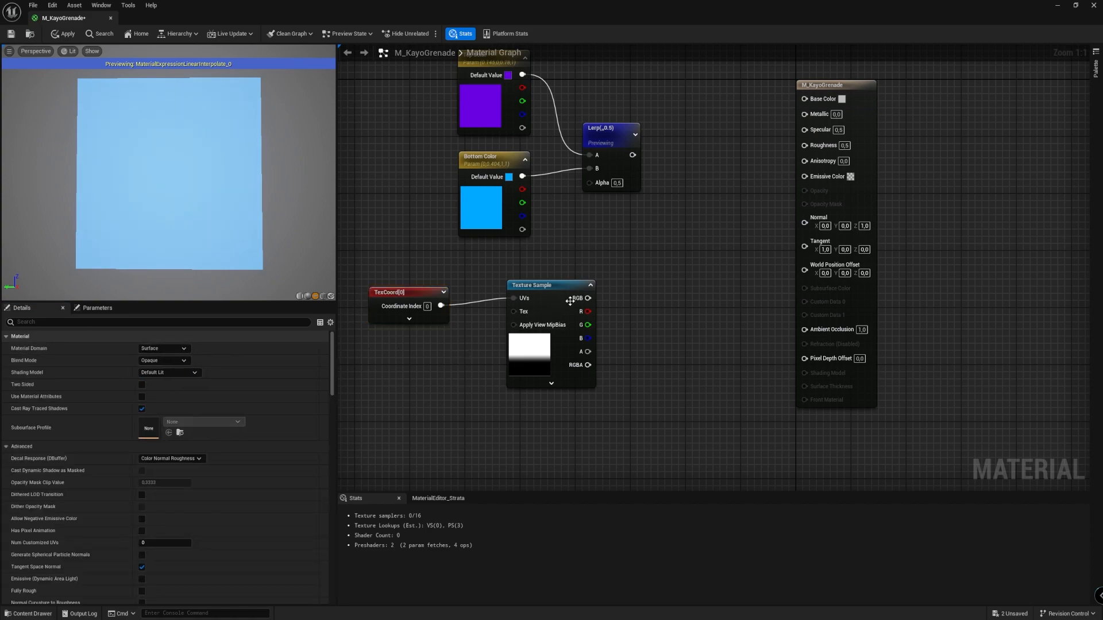
Connect the Texture Sample's RGB output to the Lerp's Alpha and align the TexCoord and Texture Sample nodes beneath Bottom Color.
drag(588, 298, 588, 182)
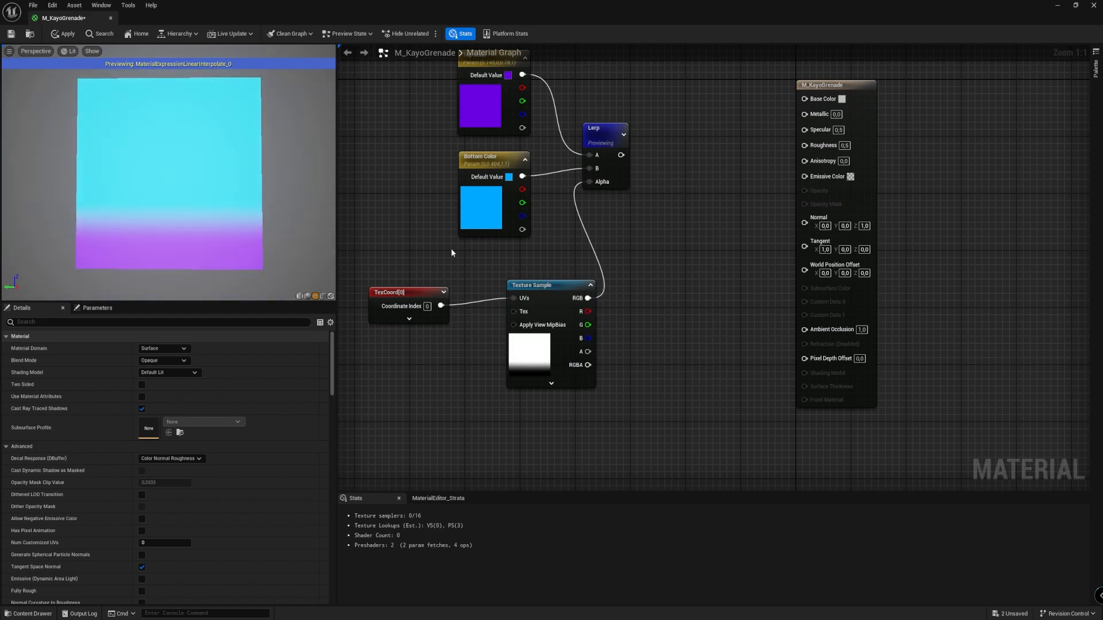
drag(404, 291, 432, 282)
right_drag(391, 220, 538, 256)
shift+click(706, 329)
drag(706, 329, 638, 300)
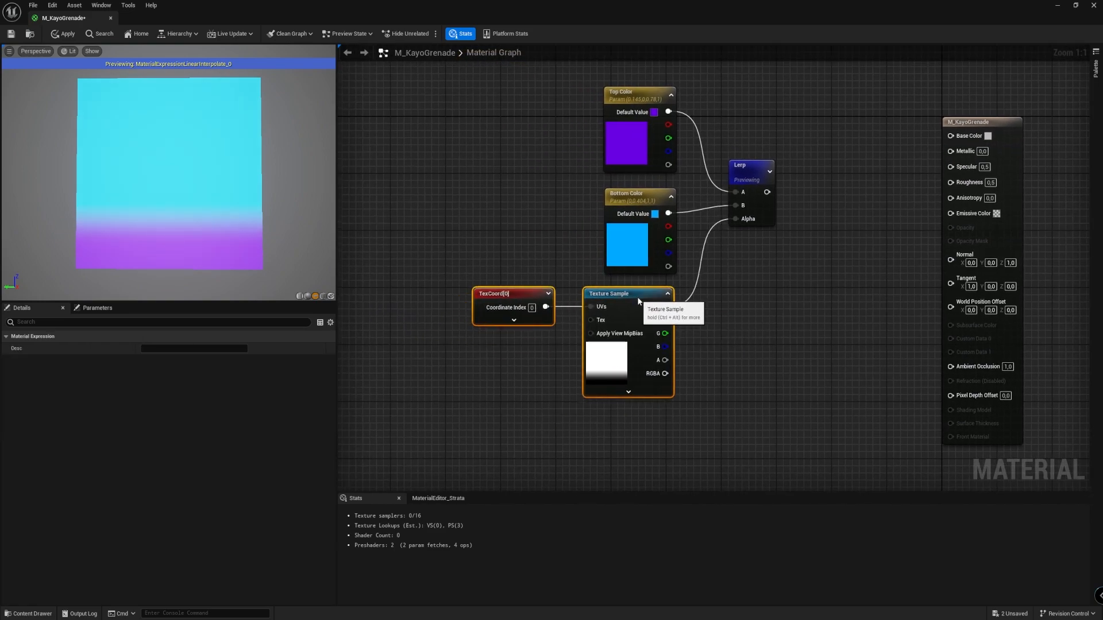
click(753, 405)
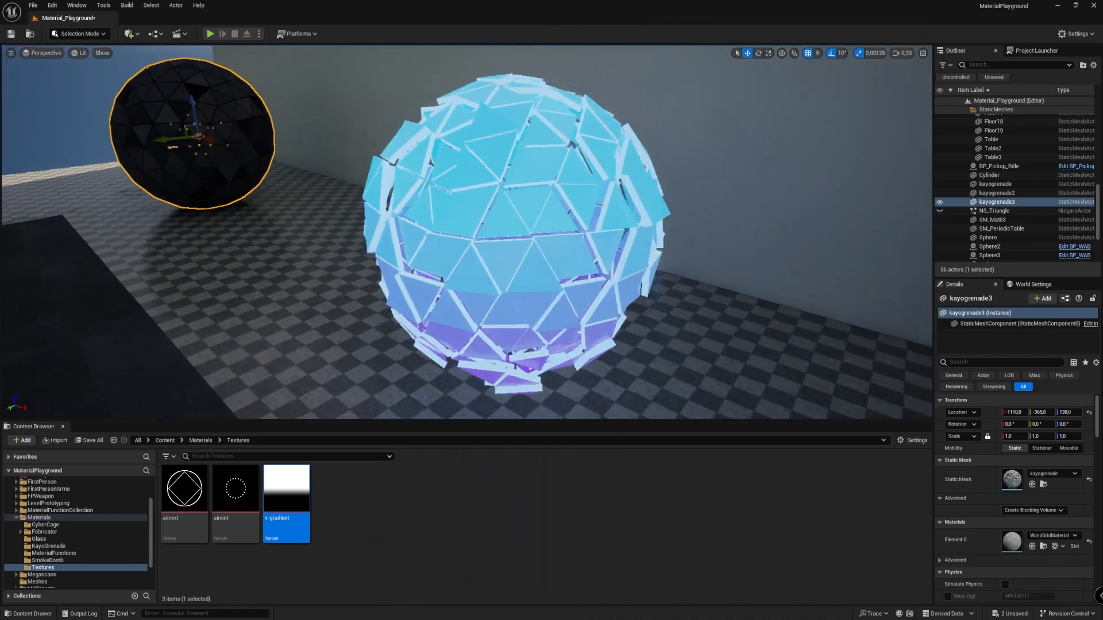
Examine the finished reference spheres in the level from several angles, then return to the M_KayoGrenade material graph.
mouse_move(743, 200)
right_down()
mouse_move(737, 206)
mouse_move(743, 199)
right_up()
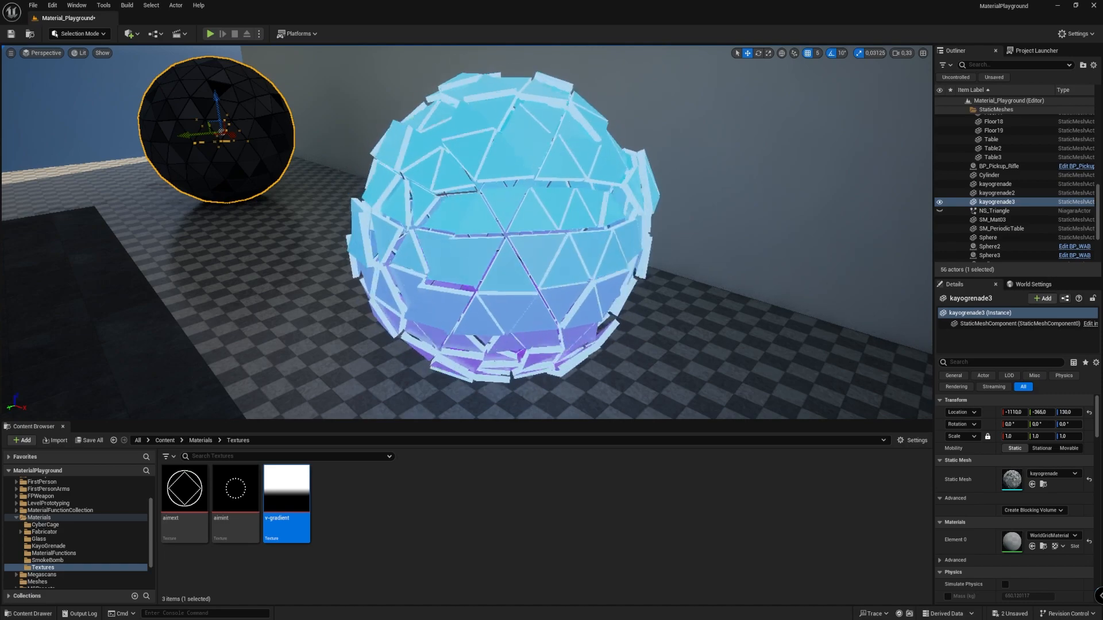
key(d)
right_drag(506, 229, 621, 239)
key(s)
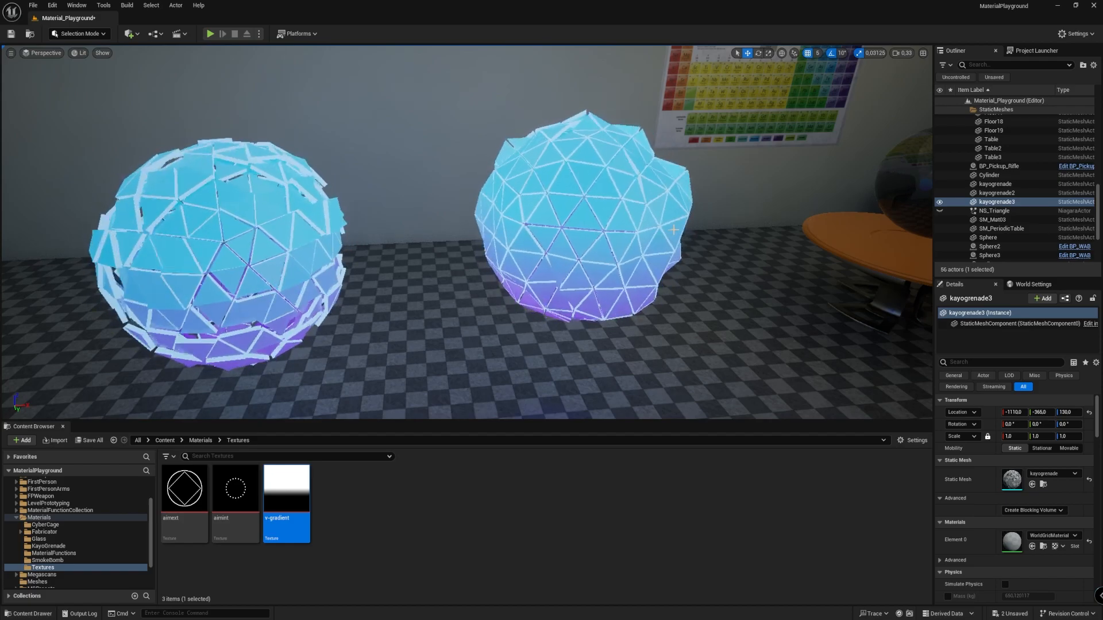
right_drag(671, 202, 540, 202)
mouse_move(621, 615)
click(658, 591)
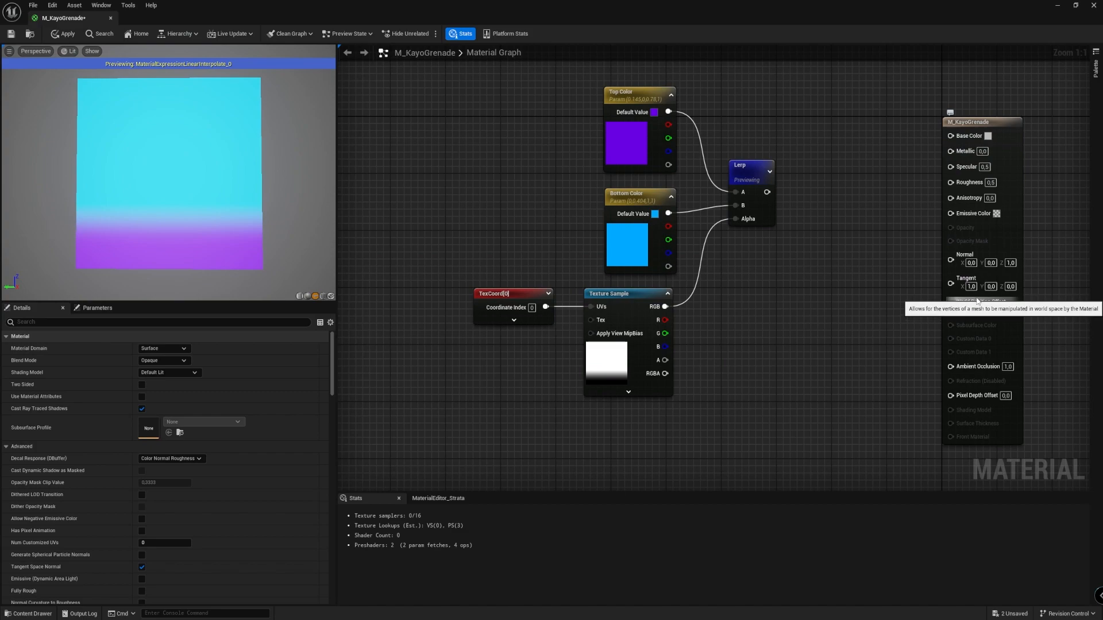
right_drag(842, 374, 818, 317)
right_drag(663, 392, 612, 402)
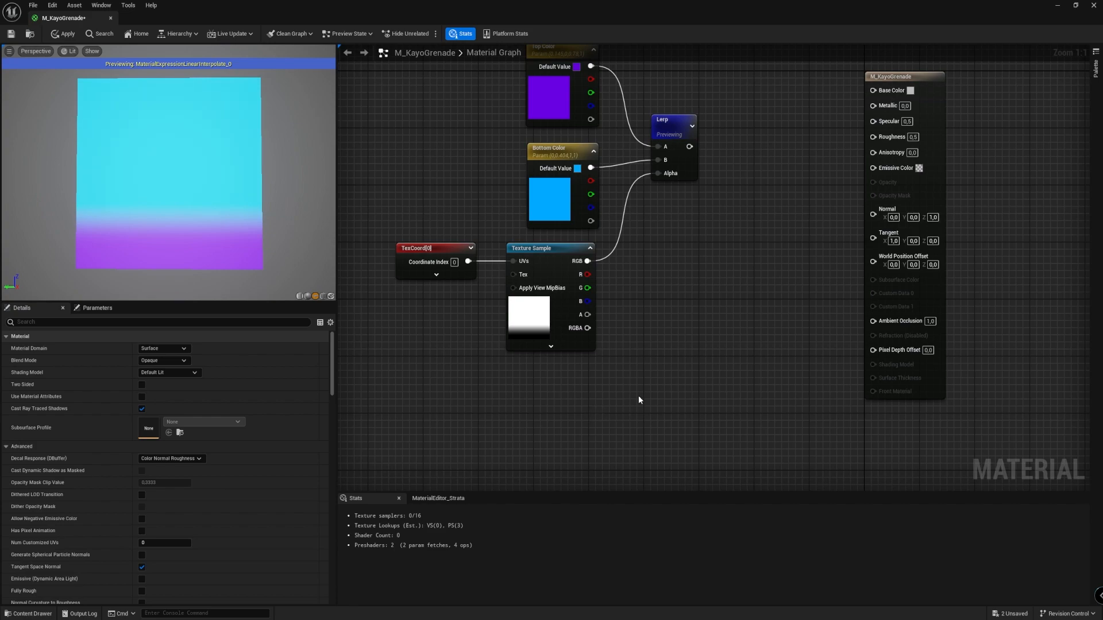
Add a Noise node beneath the Texture Sample and preview it.
right_drag(642, 394, 746, 303)
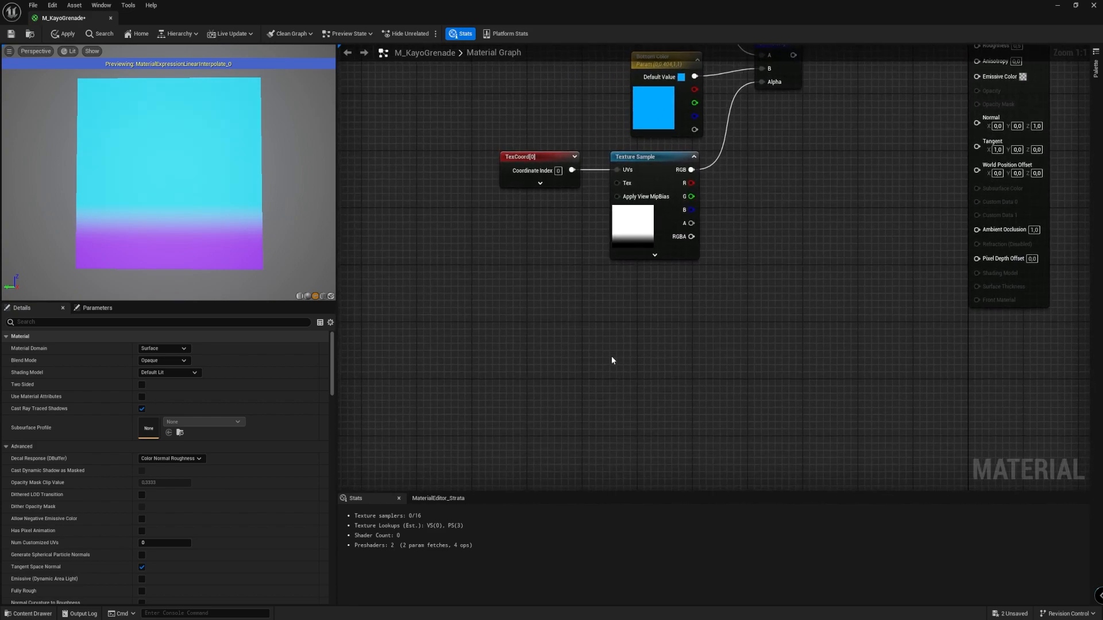
right_click(609, 361)
text(noise)
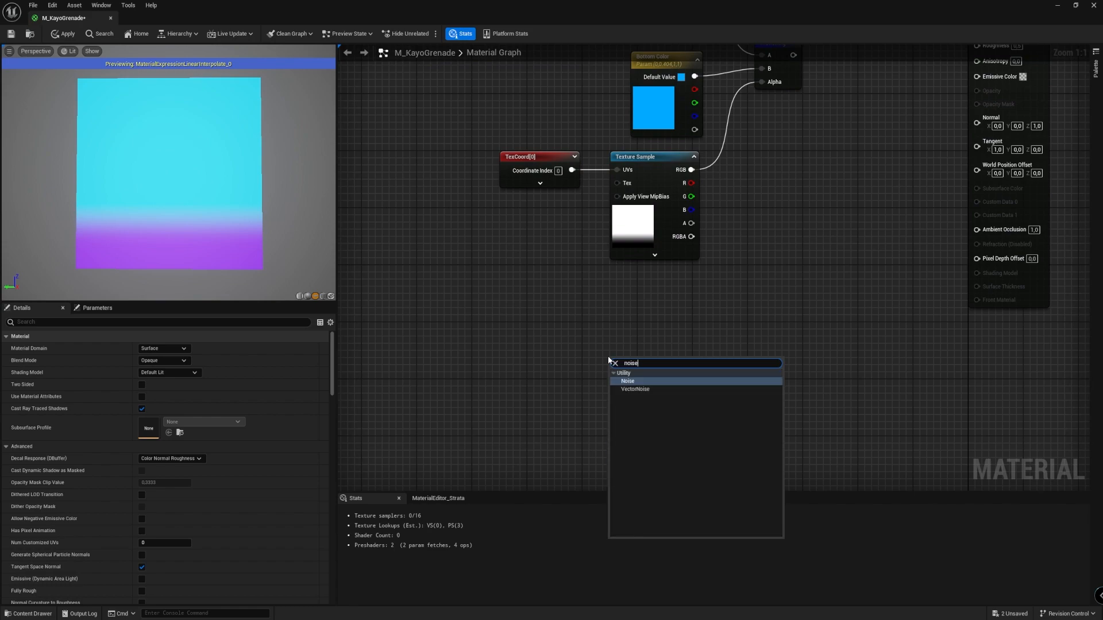
key(Return)
right_click(639, 368)
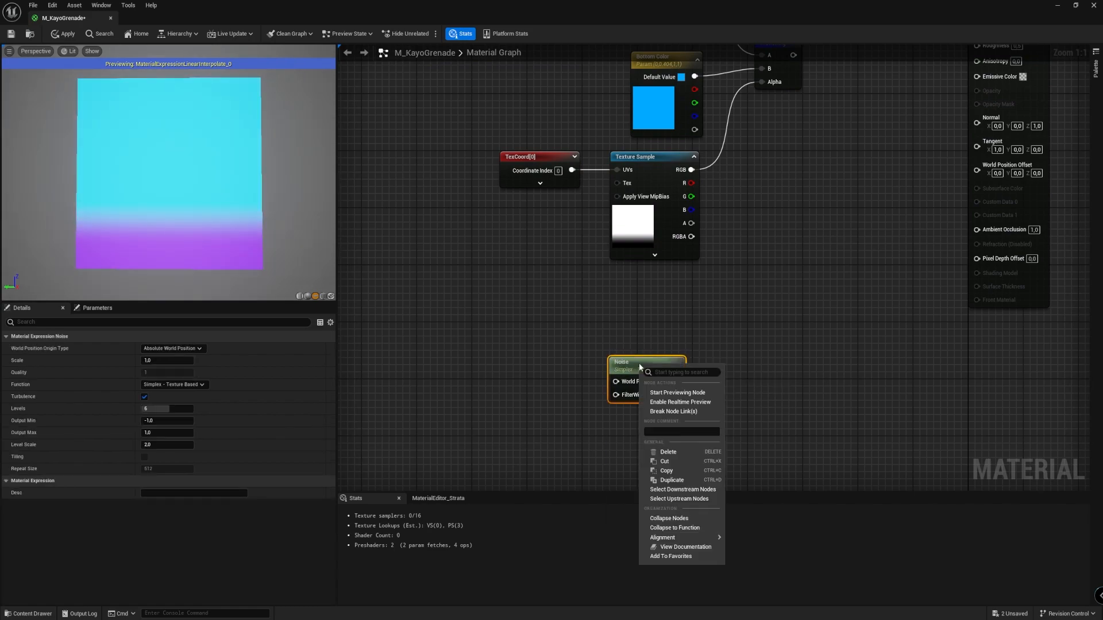
click(687, 395)
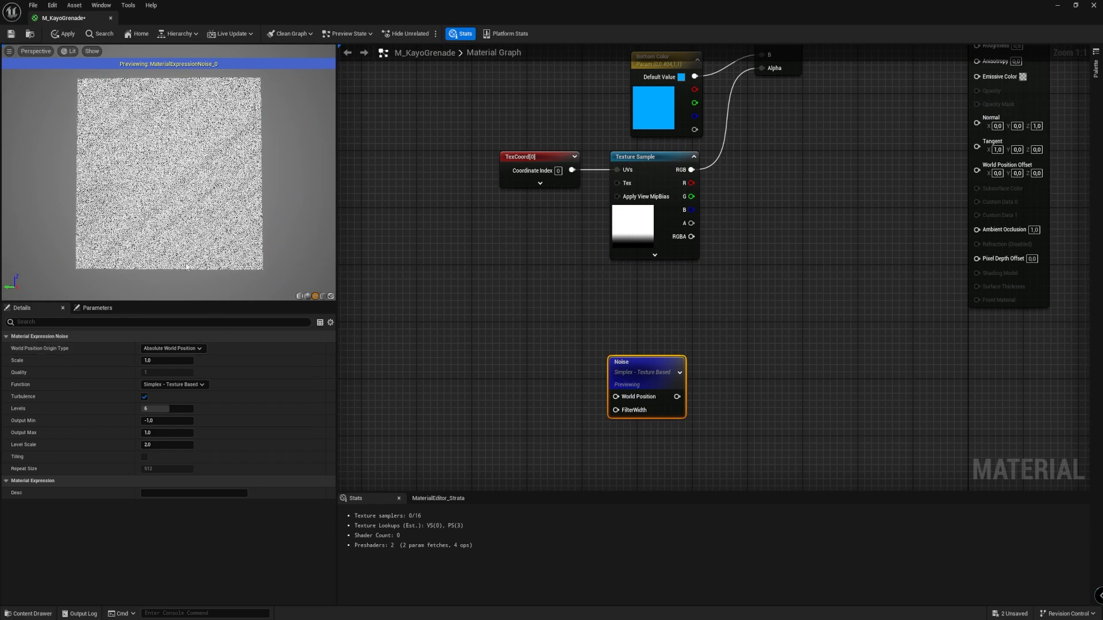
right_drag(169, 179, 169, 193)
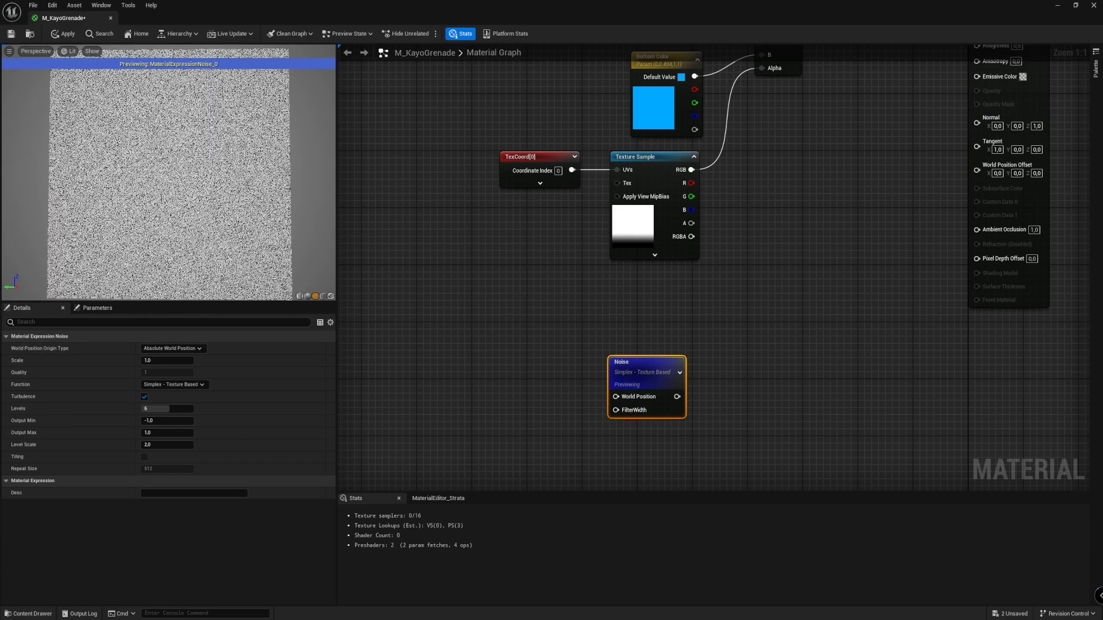
Set the Noise function to Fast Gradient - 3D Texture, disable Turbulence and set Levels to 1.
click(202, 385)
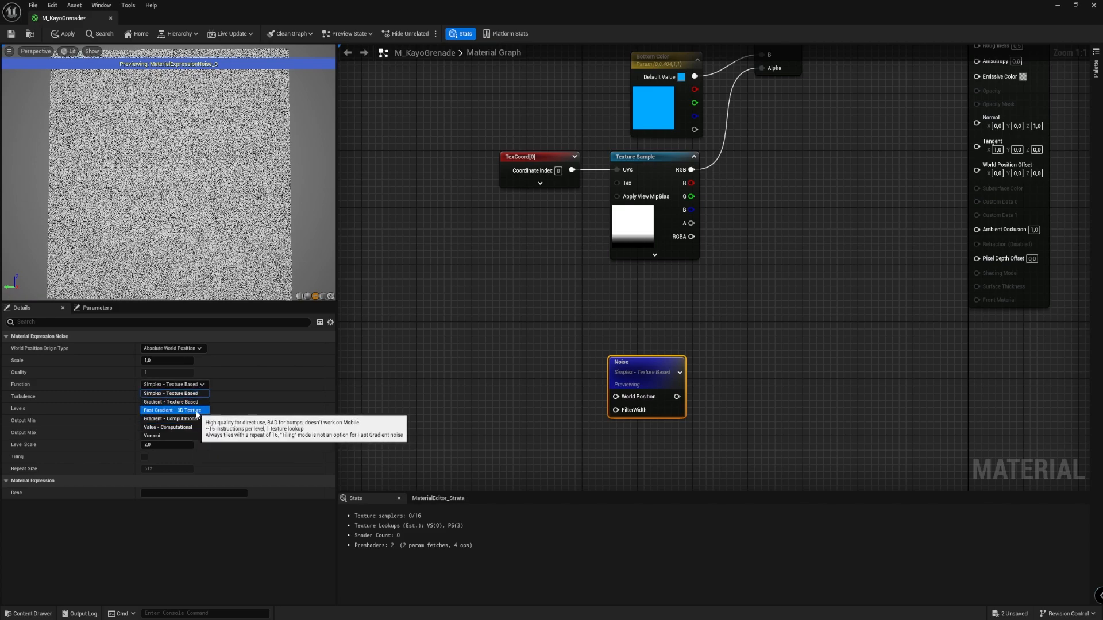
click(204, 411)
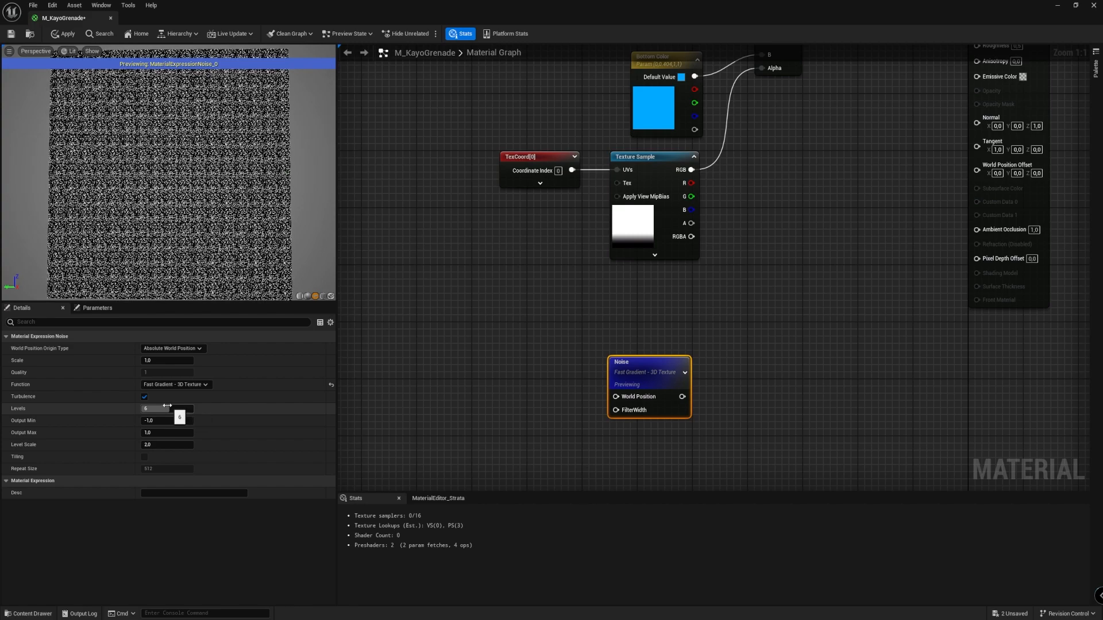
click(145, 397)
click(180, 409)
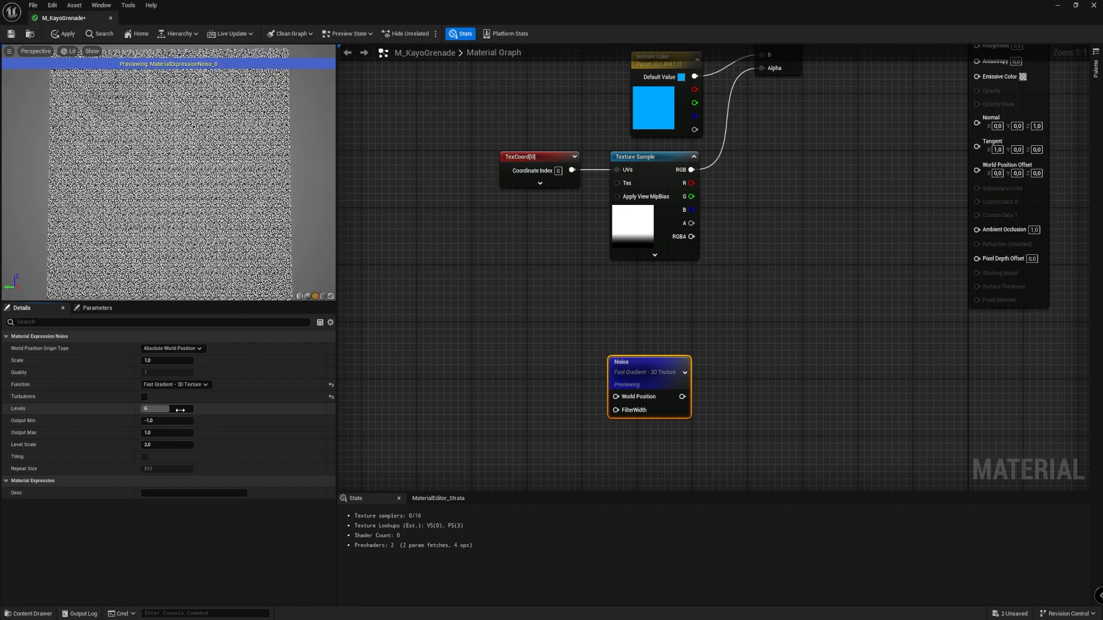
text(1)
key(Return)
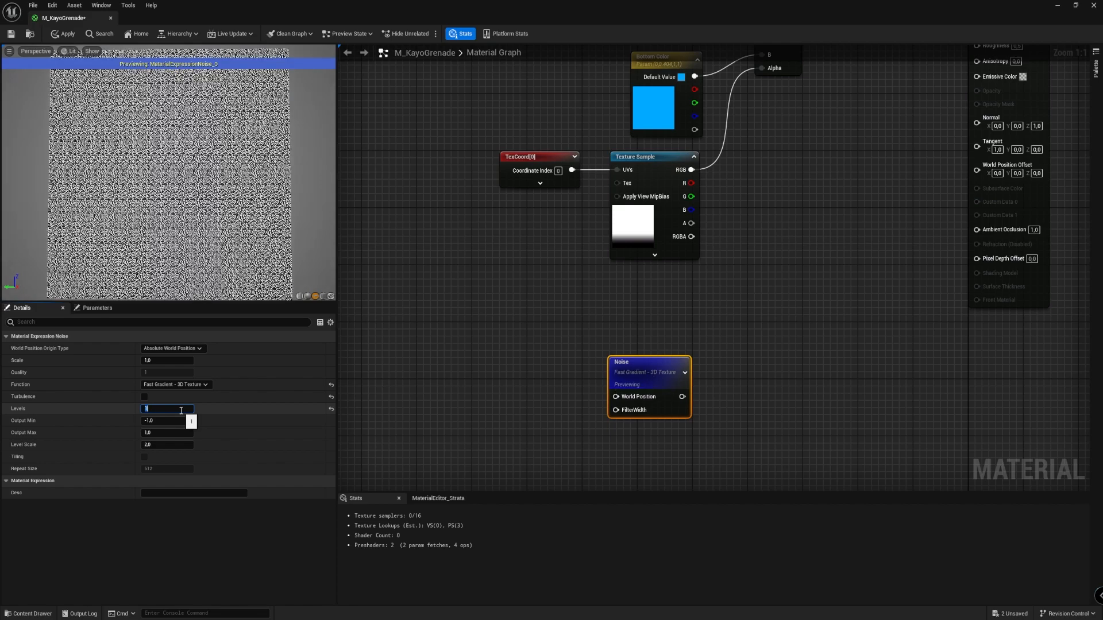
Set the Noise node's Output Min to -0,1, Output Max to 0,15 and Scale to 15.
click(179, 422)
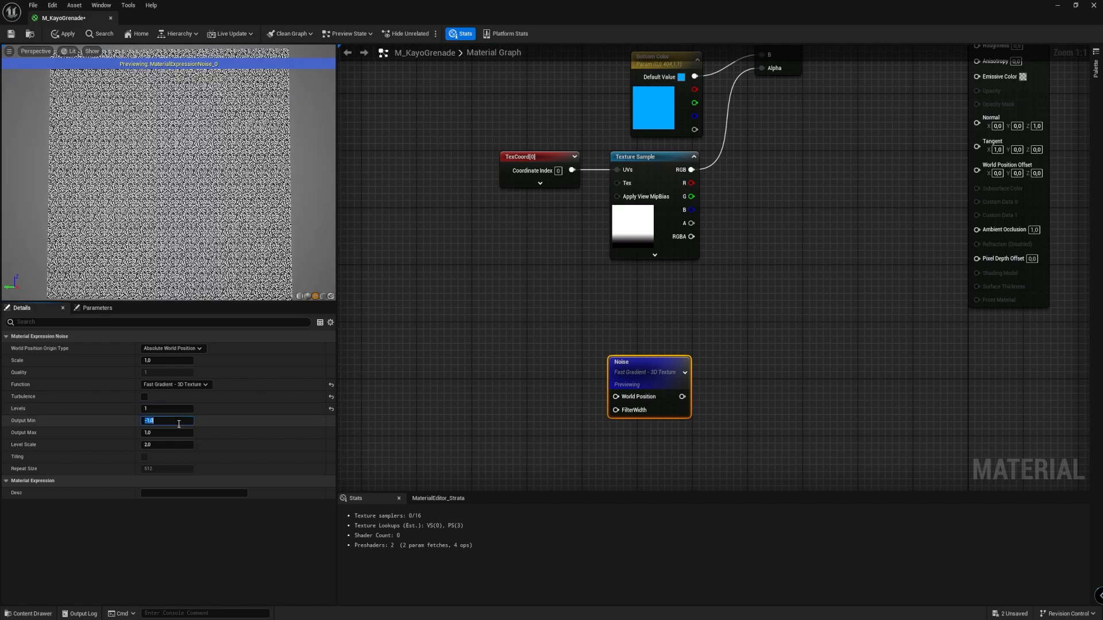
text(-0,1)
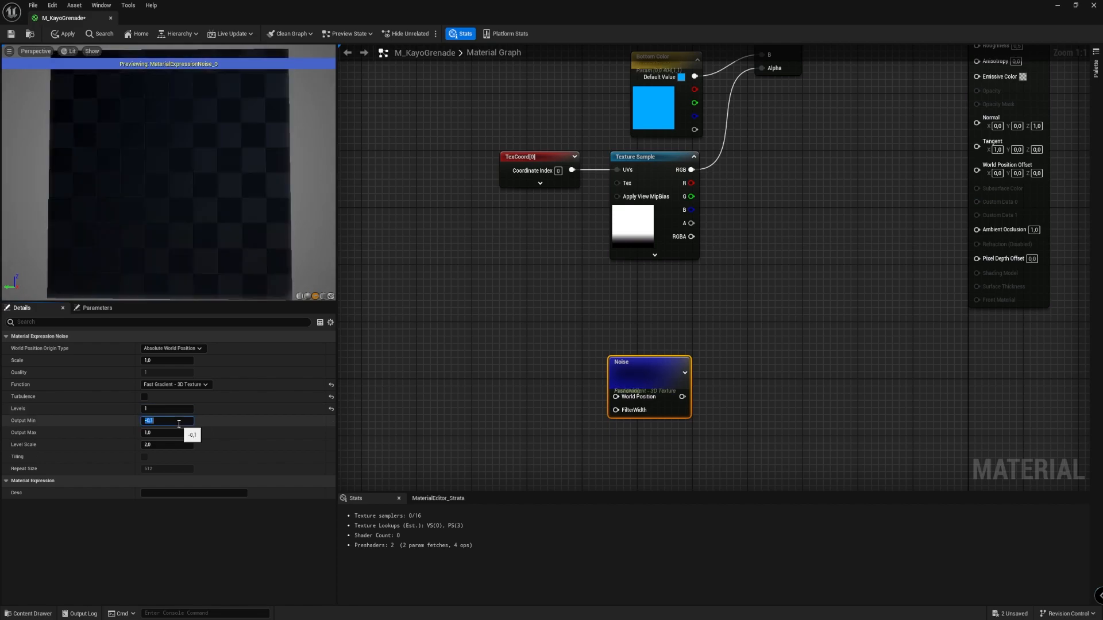
click(172, 434)
text(0,15)
key(Return)
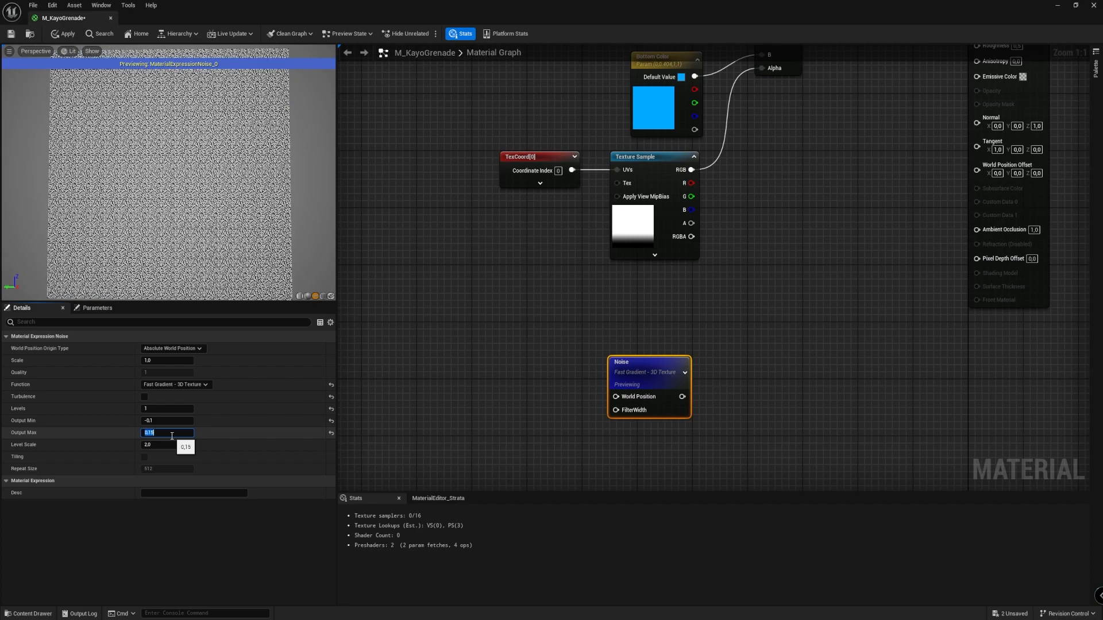
mouse_move(184, 220)
right_down()
mouse_move(184, 276)
mouse_move(184, 220)
right_up()
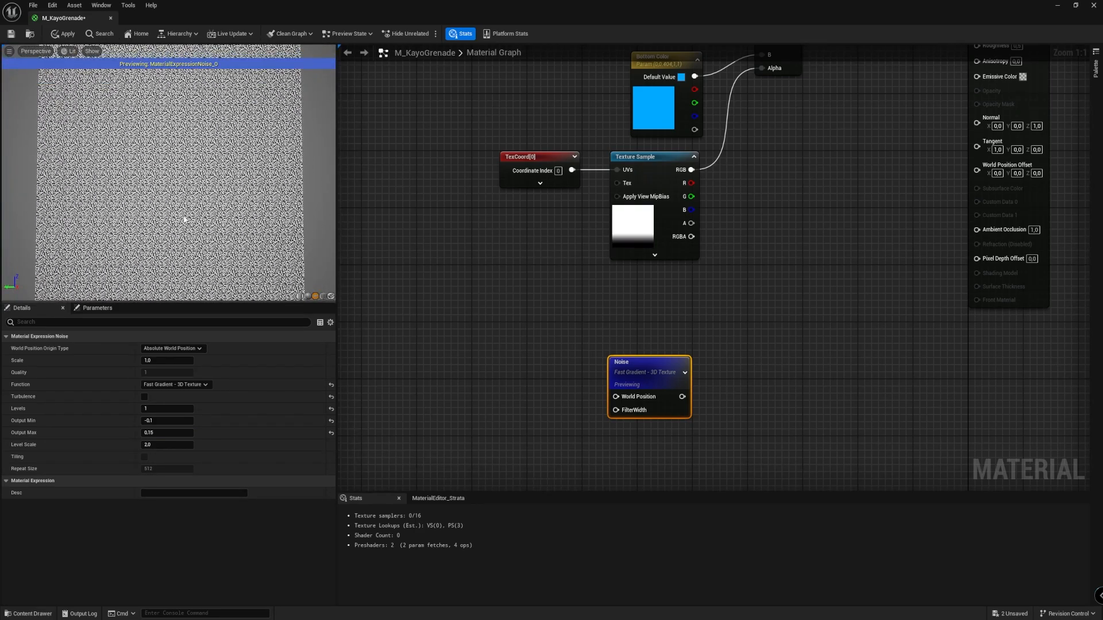
click(159, 360)
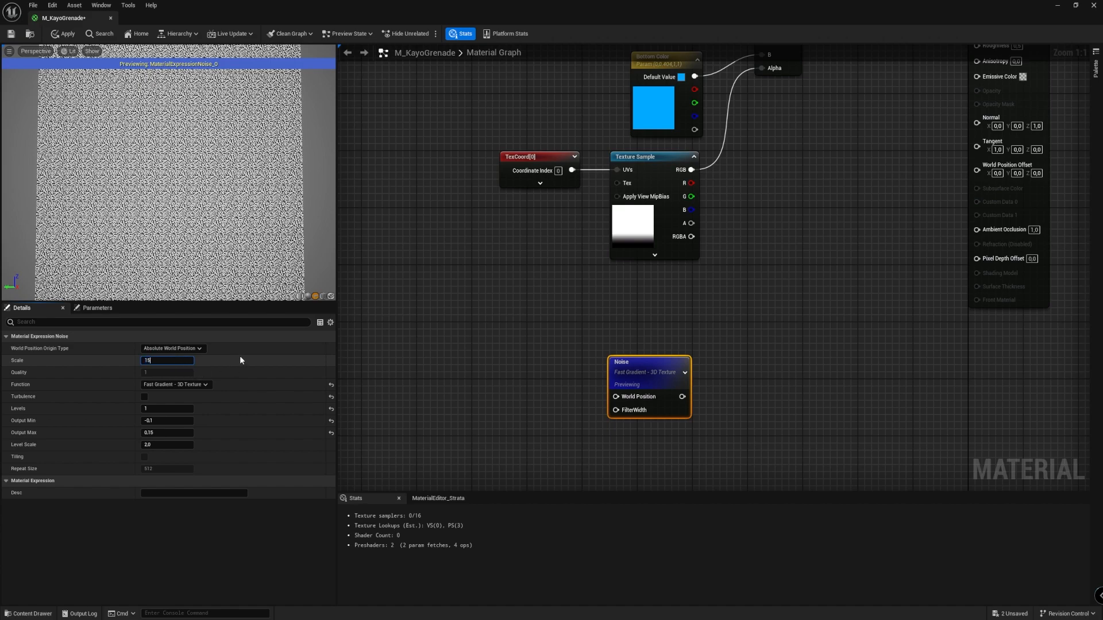
key(Return)
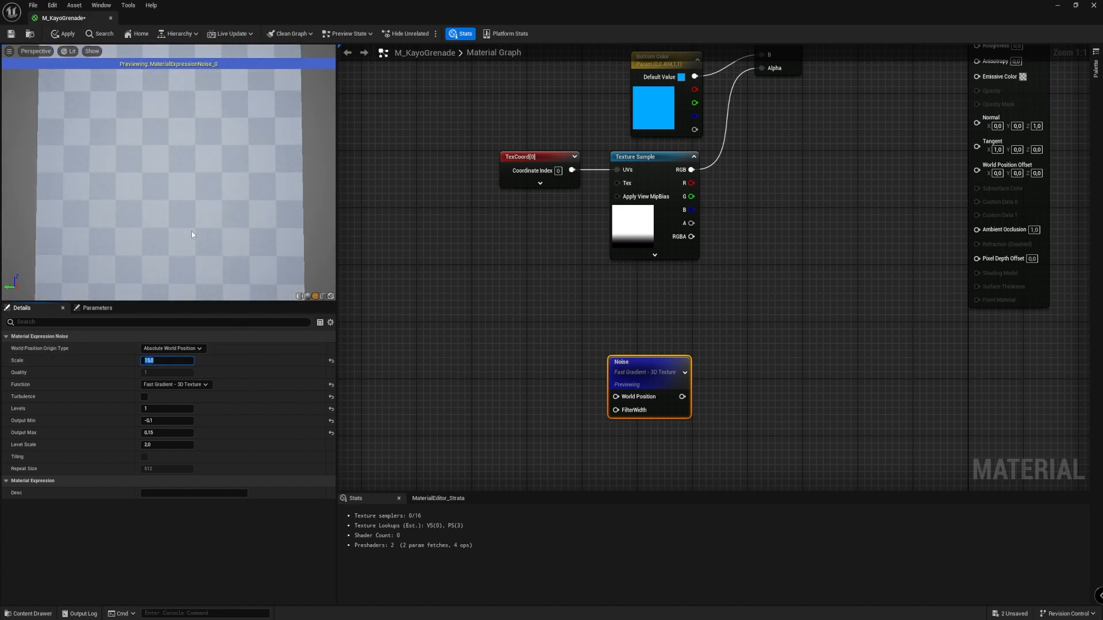
mouse_move(192, 199)
right_down()
mouse_move(193, 155)
mouse_move(192, 190)
right_up()
Add a Panner node well to the left of the Noise node and save the material.
right_click(494, 339)
text(panner)
key(Return)
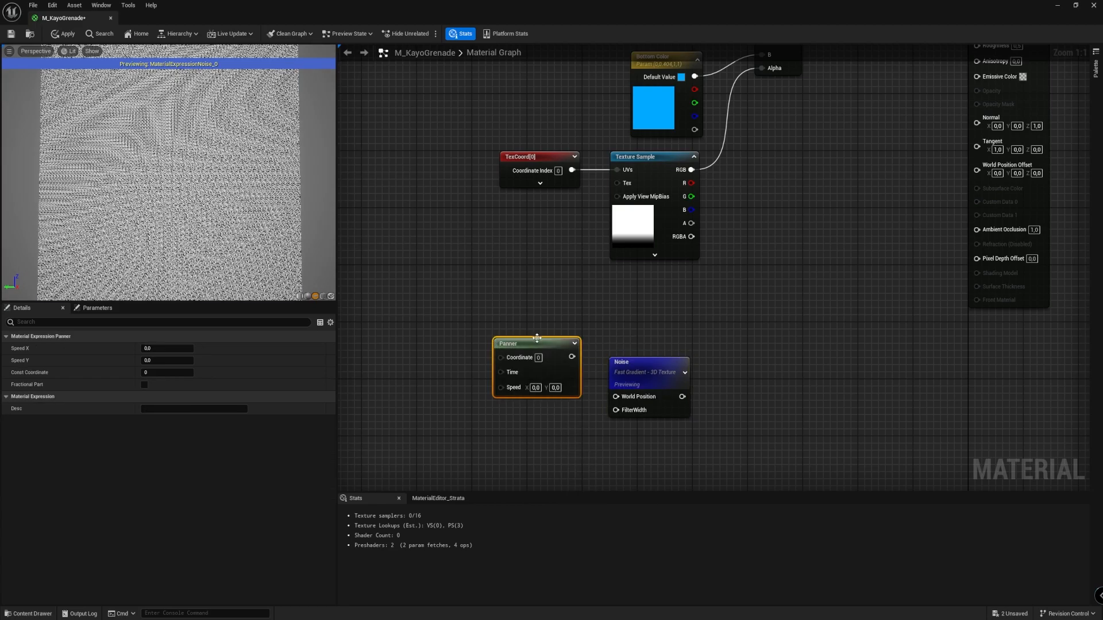
drag(537, 339, 467, 359)
click(564, 402)
key(ctrl+s)
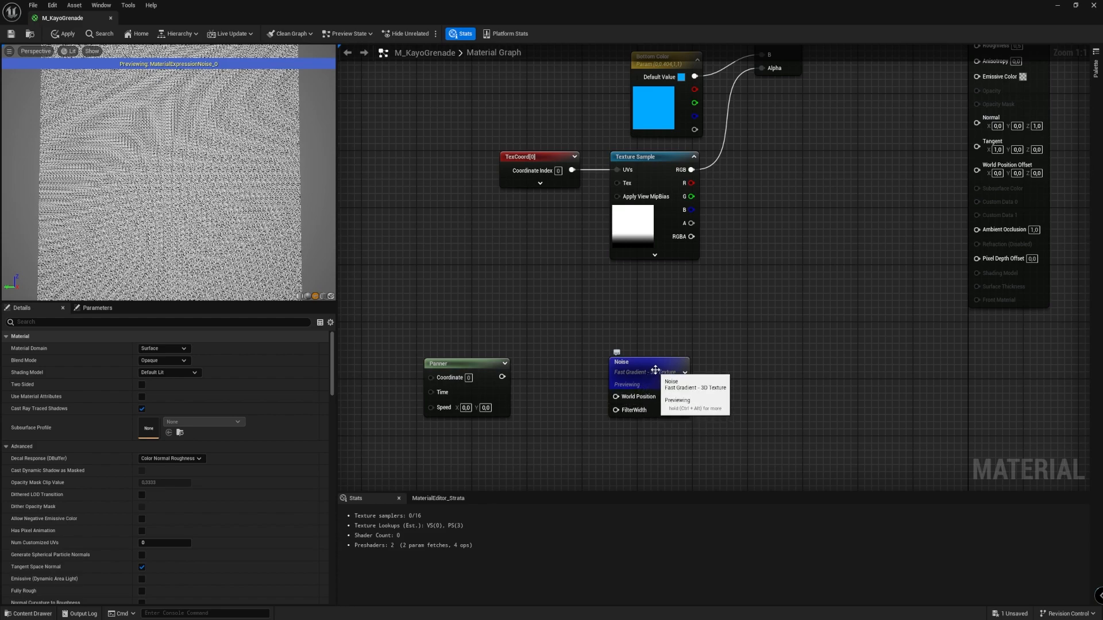
Move the Noise node farther right and add a BreakOutFloat2Components node fed by the Panner's output.
drag(657, 368, 705, 371)
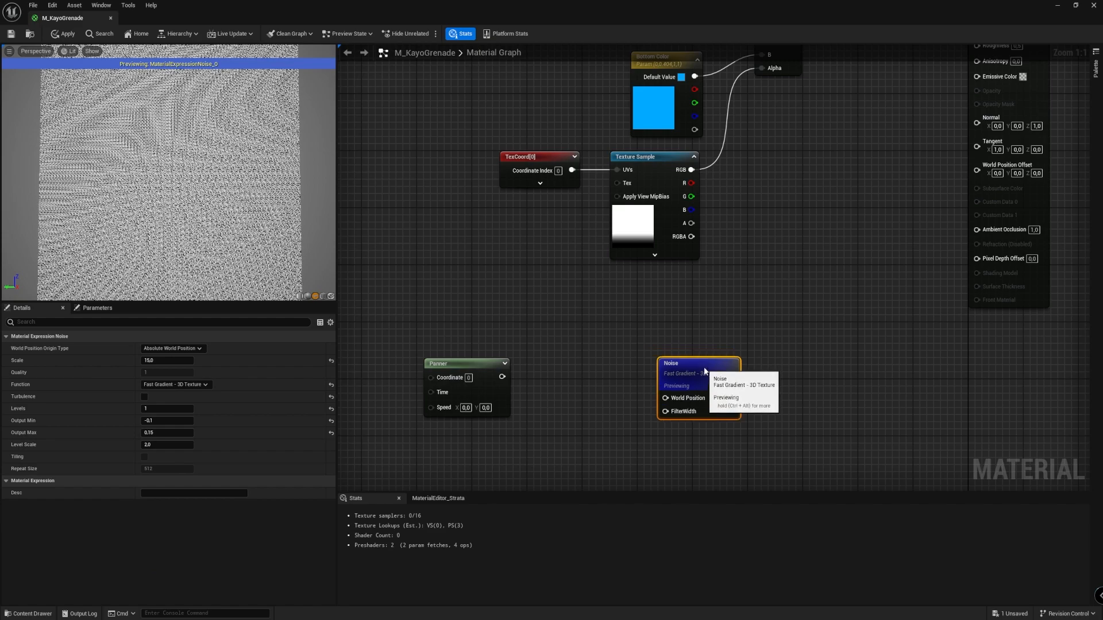
click(568, 395)
right_click(527, 387)
text(break)
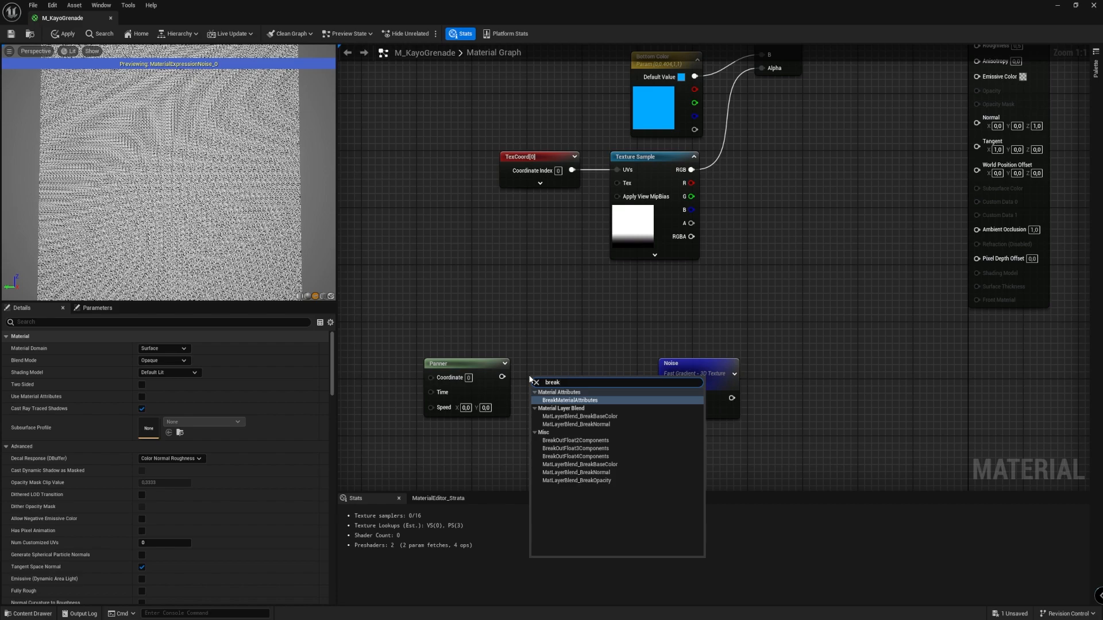
click(563, 441)
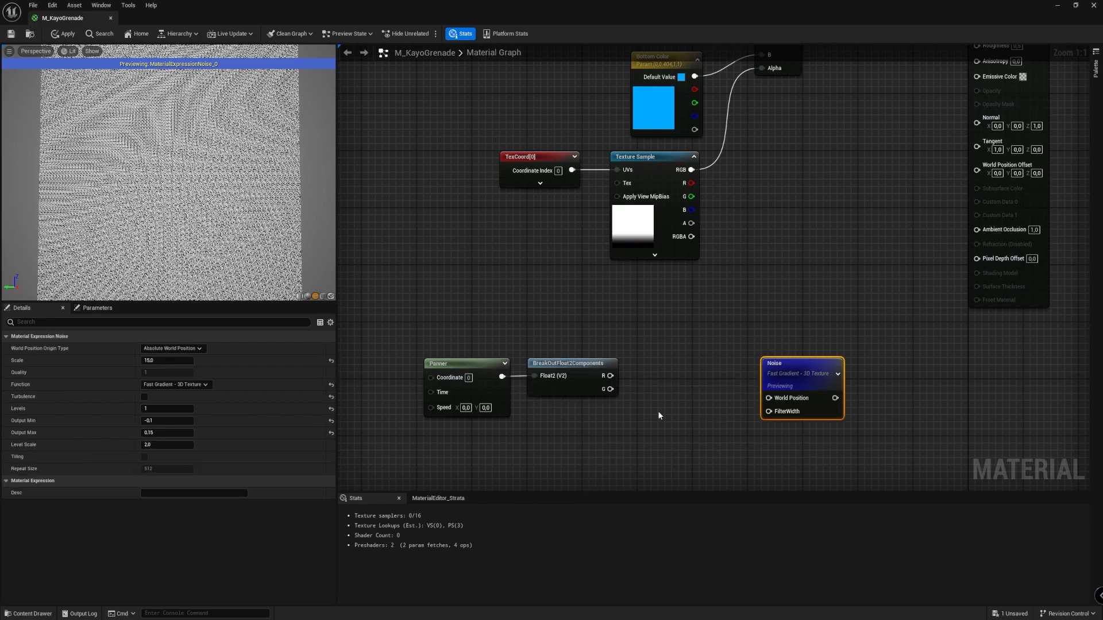
Add a MakeFloat3 node, feed R and G into X and Y, and connect its Result to the Noise's World Position.
right_click(659, 414)
text(make floa)
key(Down)
key(Return)
drag(678, 419, 679, 363)
drag(610, 375, 666, 390)
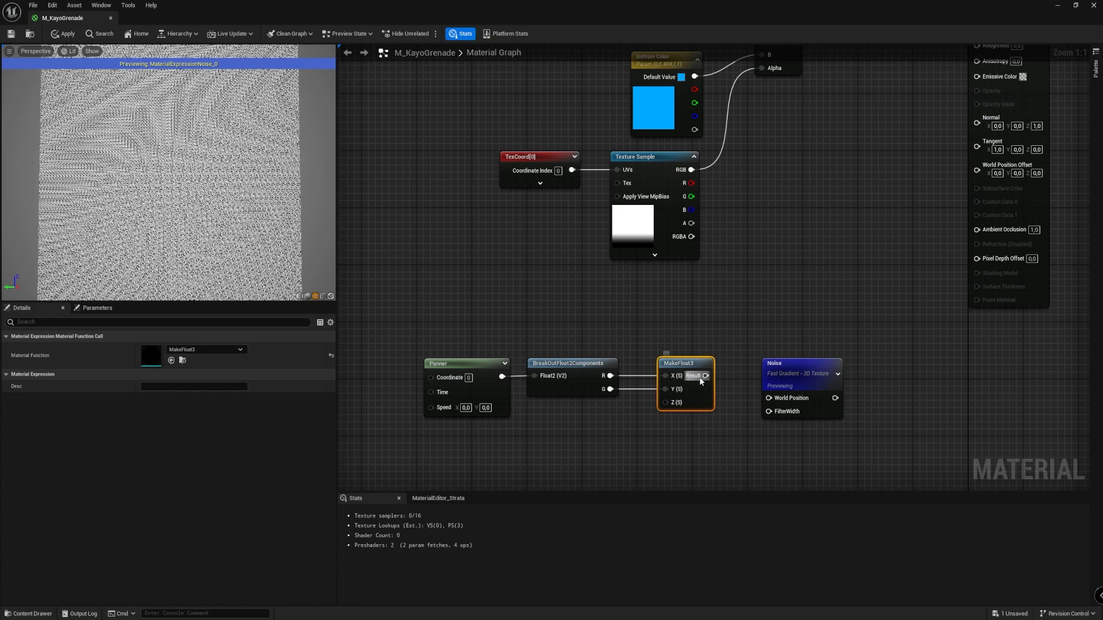
drag(705, 375, 768, 398)
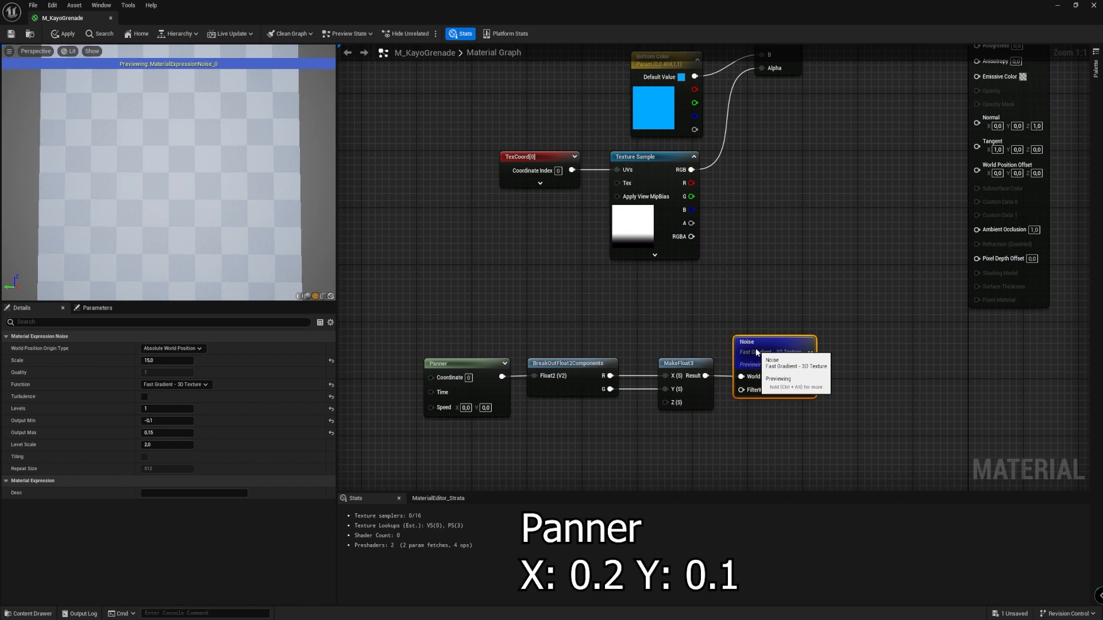
click(671, 365)
Set the Panner's speed to 0,2 in X and 0,1 in Y.
click(547, 422)
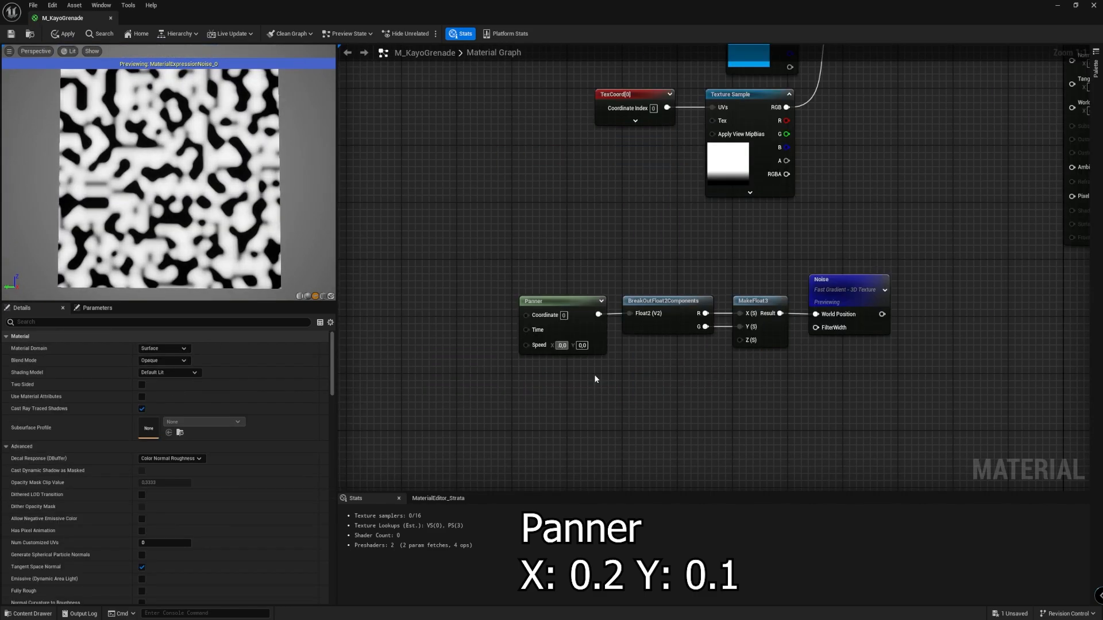
text(2)
key(Tab)
text(0,1)
key(Return)
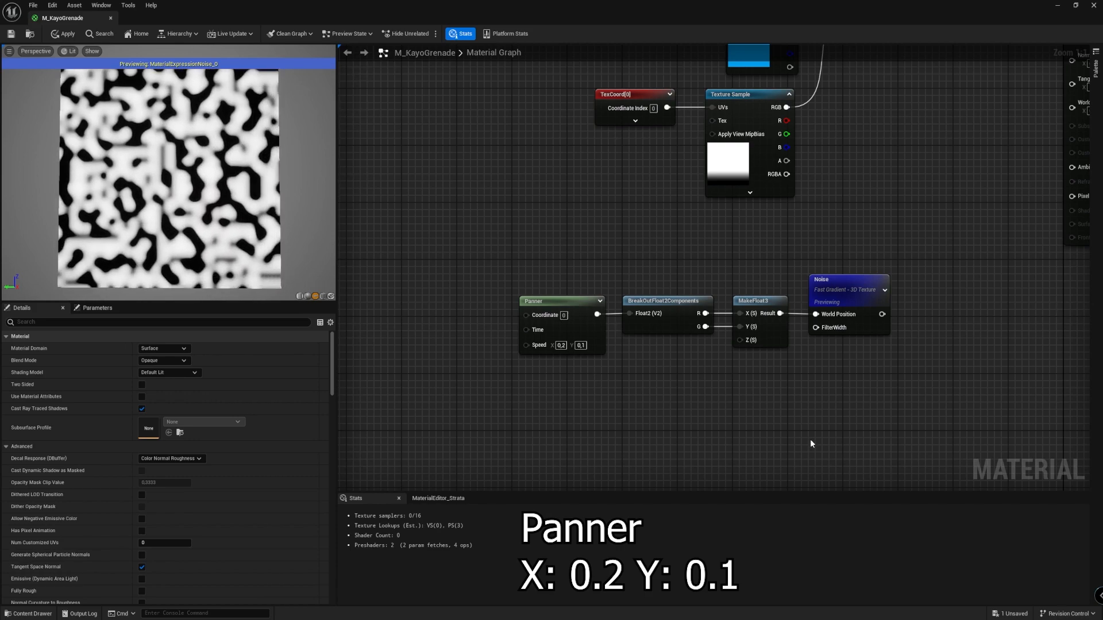
Adjust the exposure of the material preview viewport.
click(69, 52)
click(86, 268)
drag(133, 278, 126, 279)
right_drag(230, 201, 230, 210)
Add an Absolute World Position node and align it beneath the Noise node, shifting the noise chain up and left.
right_drag(750, 247, 653, 246)
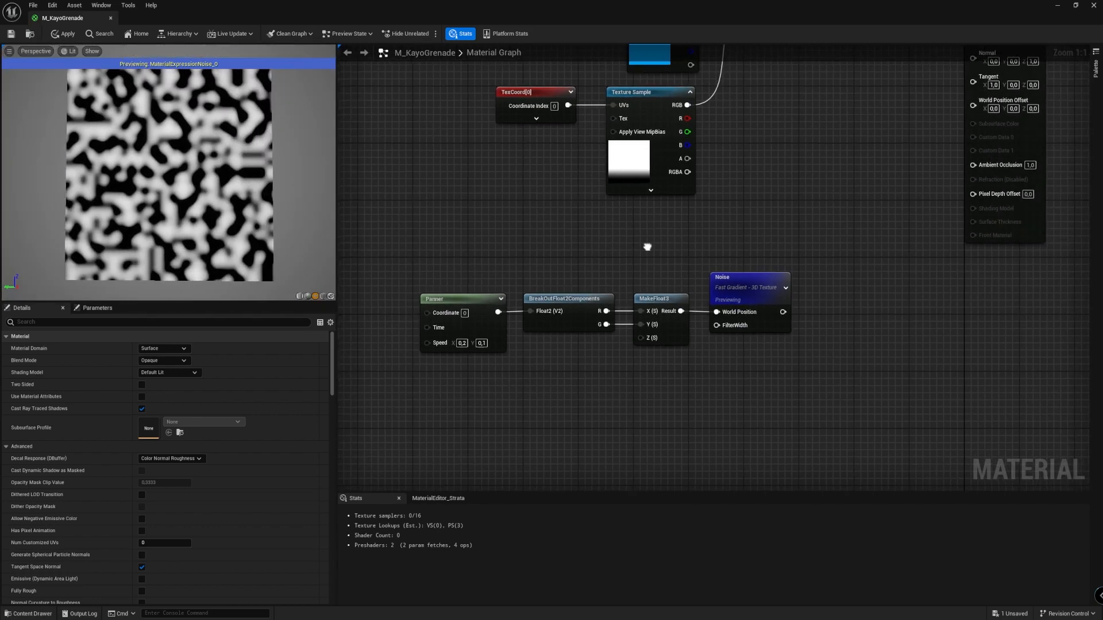
right_click(762, 372)
text(abso)
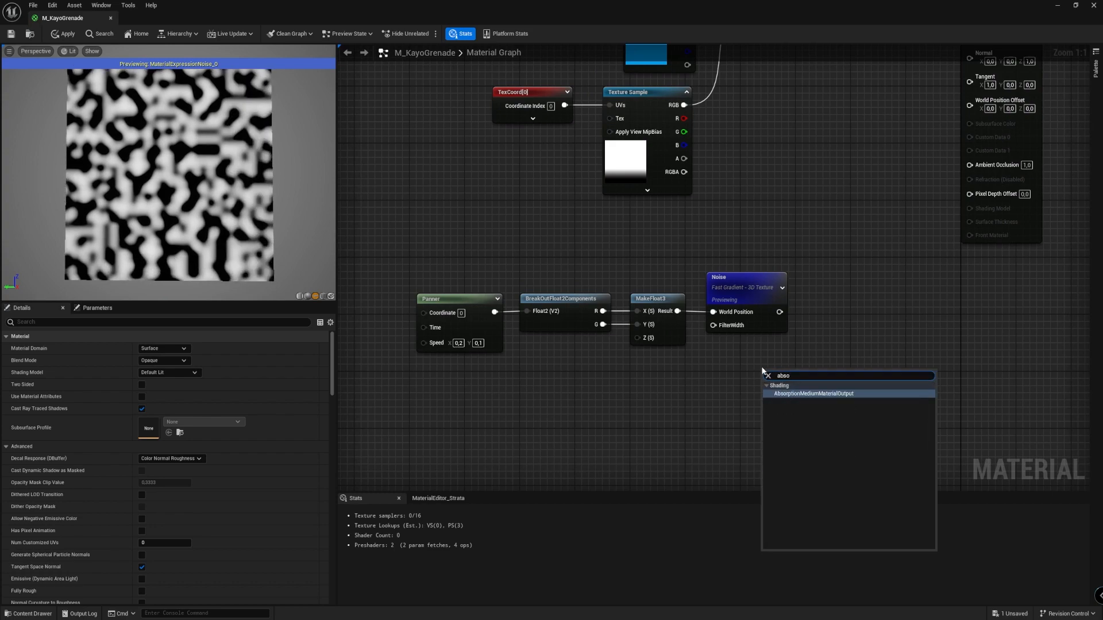
text(lute)
key(BackSpace)
key(BackSpace)
key(BackSpace)
key(BackSpace)
key(BackSpace)
key(BackSpace)
key(BackSpace)
text(world)
key(Return)
drag(801, 375, 869, 335)
drag(734, 369, 431, 290)
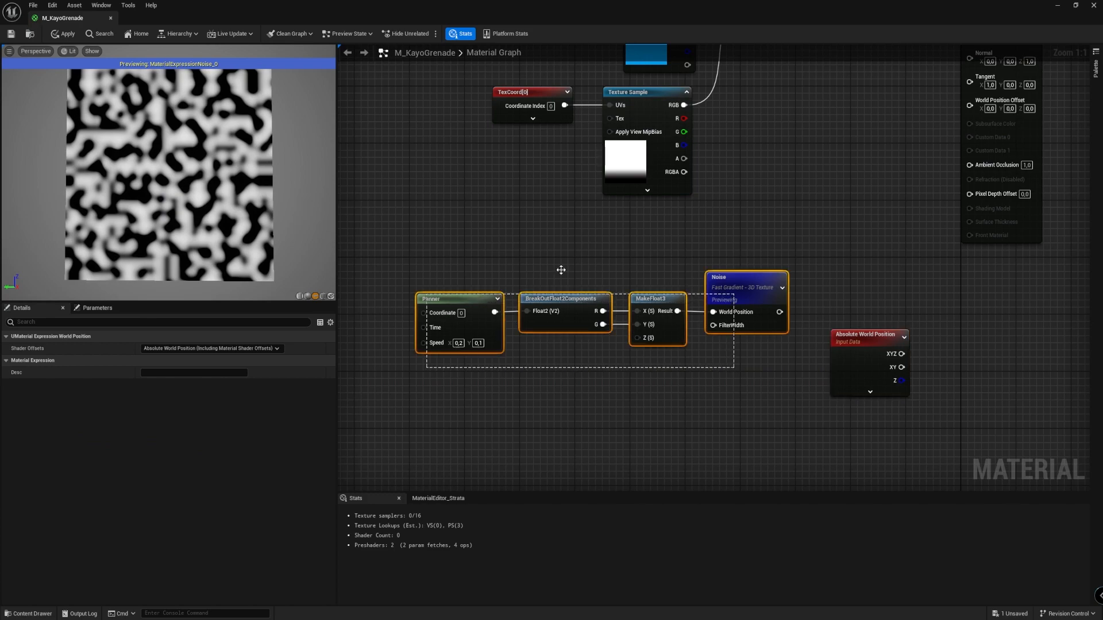
drag(724, 285, 641, 242)
drag(875, 341, 795, 342)
Multiply the Noise output by the Absolute World Position's XYZ and connect the product to World Position Offset.
click(786, 306)
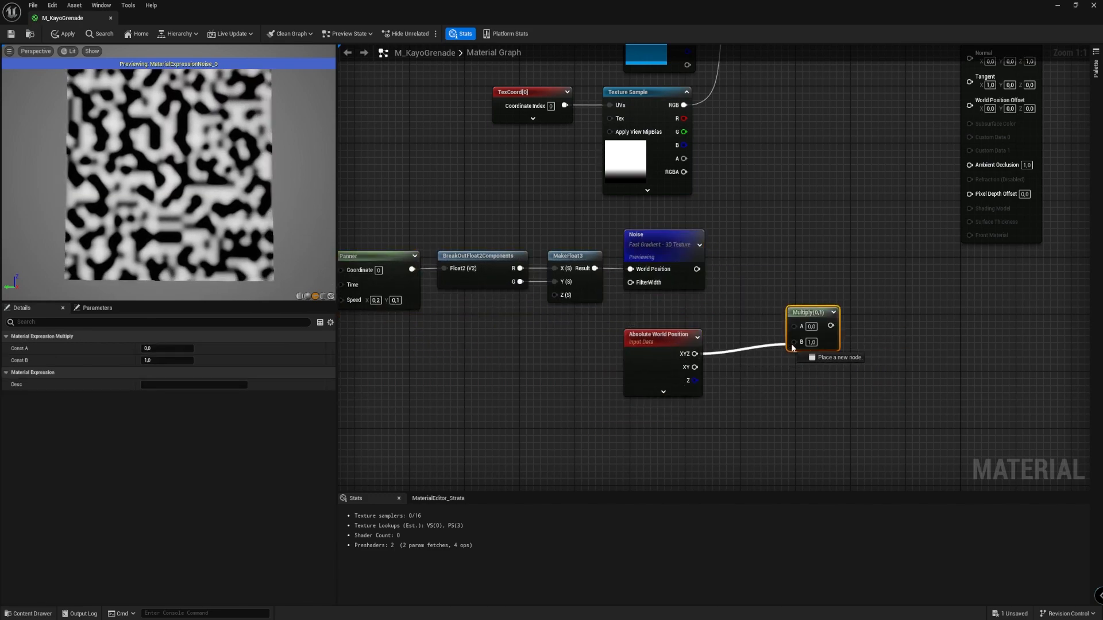
drag(697, 269, 969, 106)
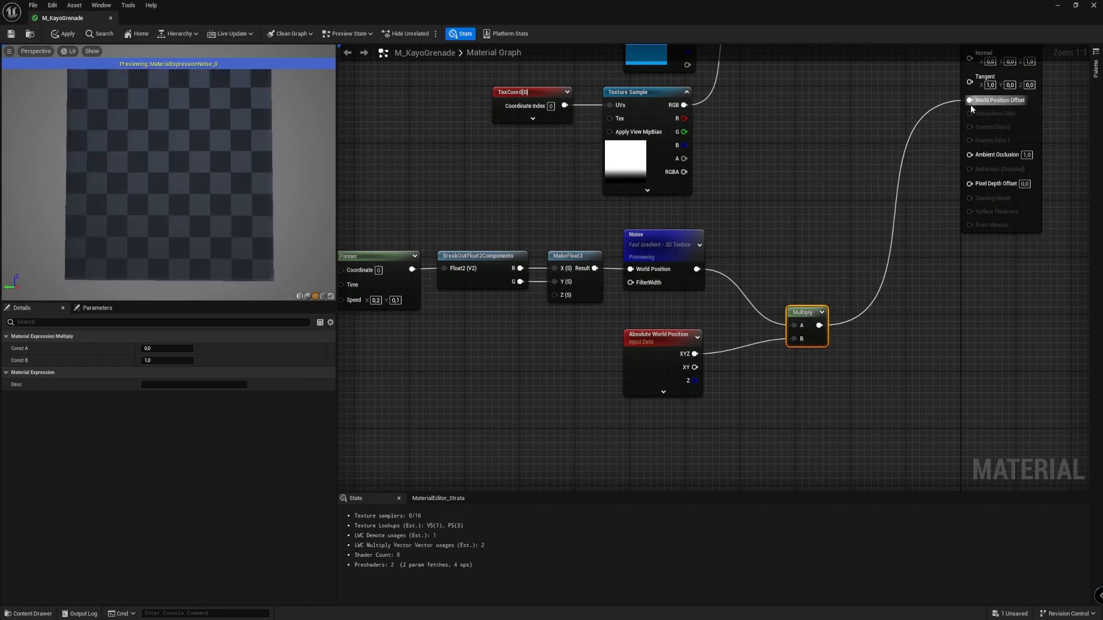
Stop previewing the Noise node, show the full material on the preview sphere and save it.
right_click(667, 243)
click(711, 271)
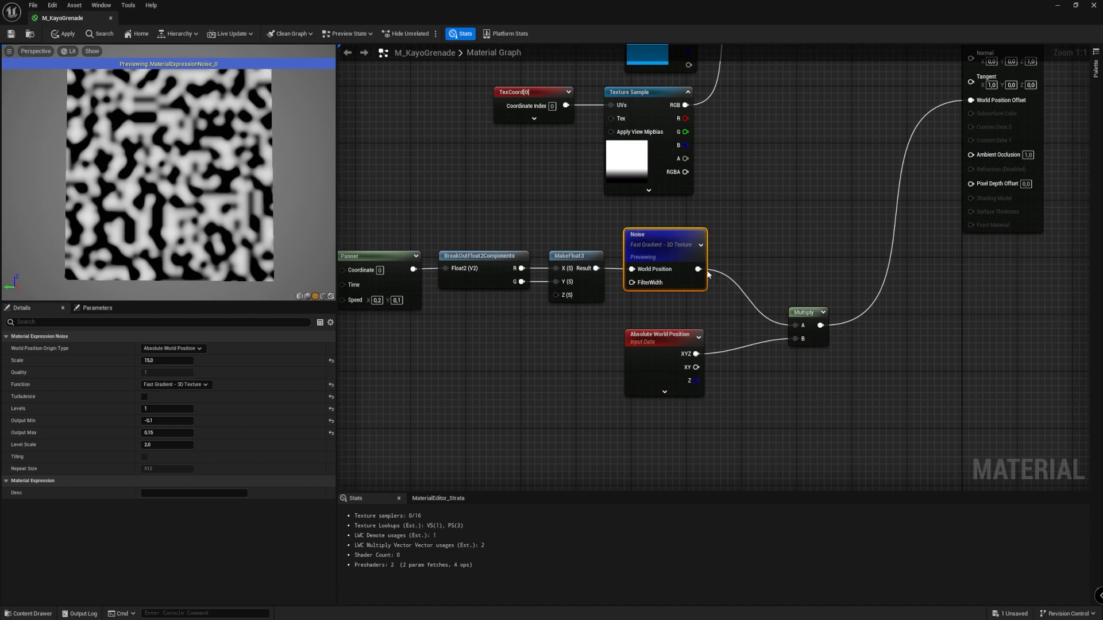
click(307, 296)
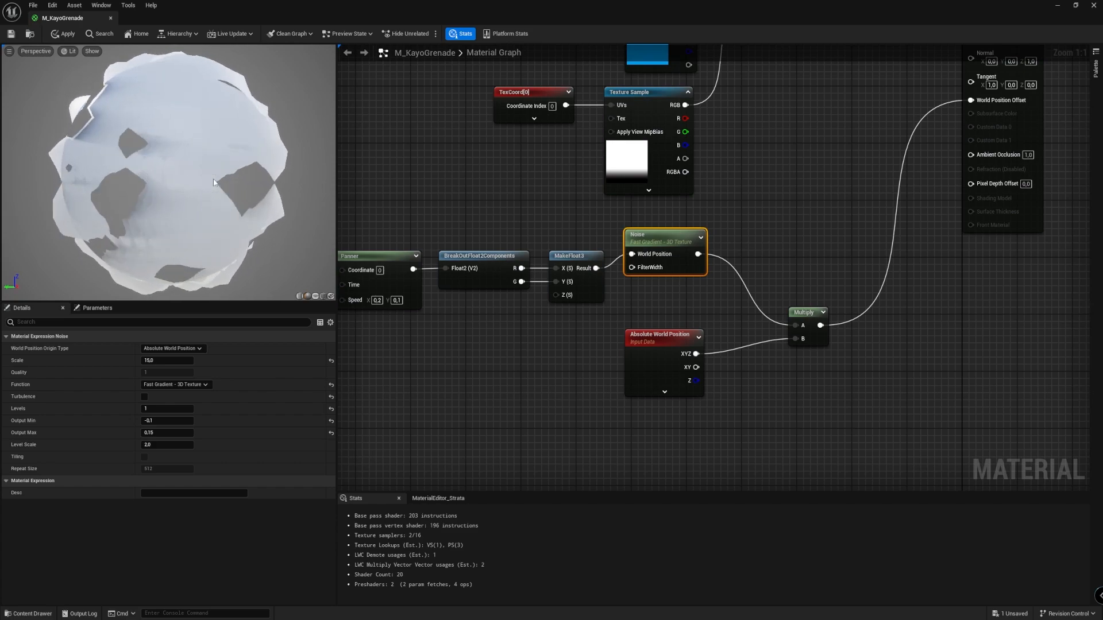
click(8, 35)
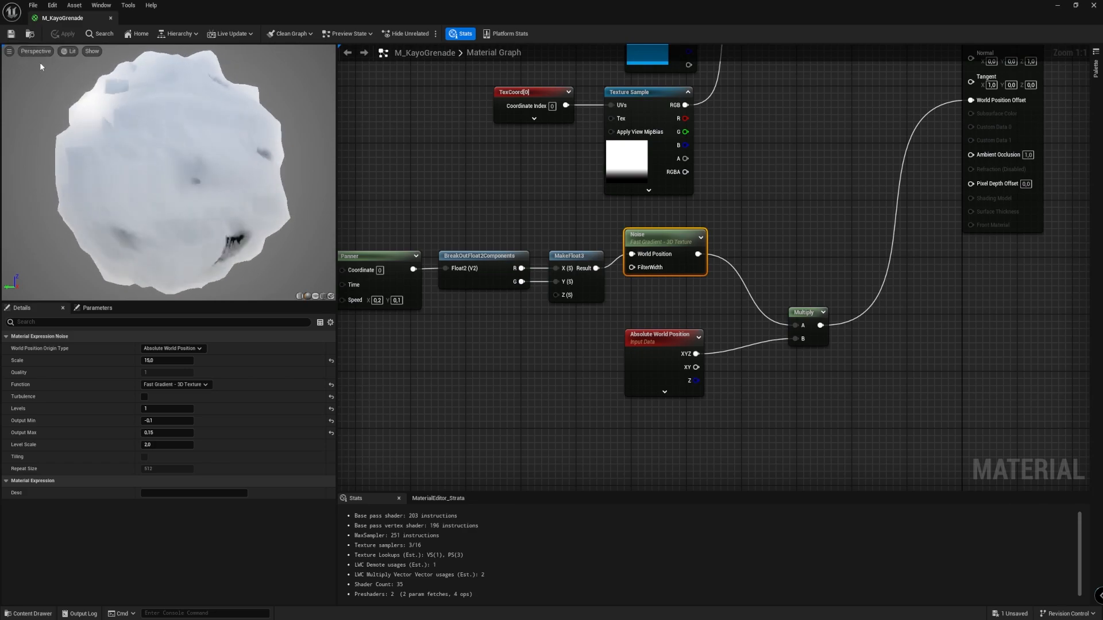
Return to the level and assign M_KayoGrenade from the Meshes folder to the dark kayogrenade3 sphere.
click(1057, 5)
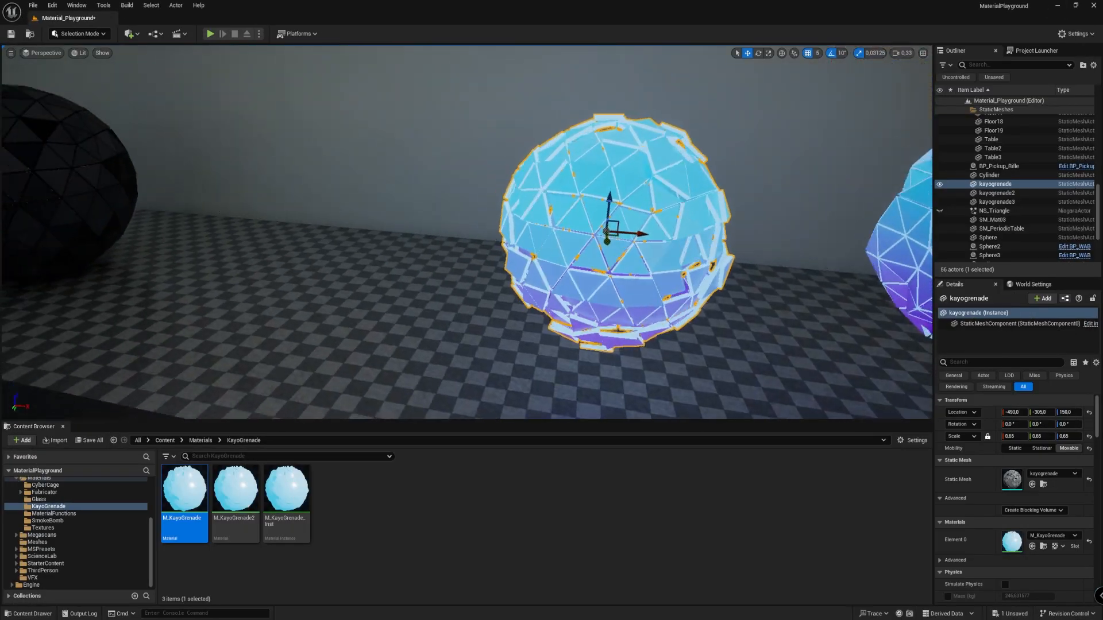
right_drag(460, 259, 304, 258)
key(w)
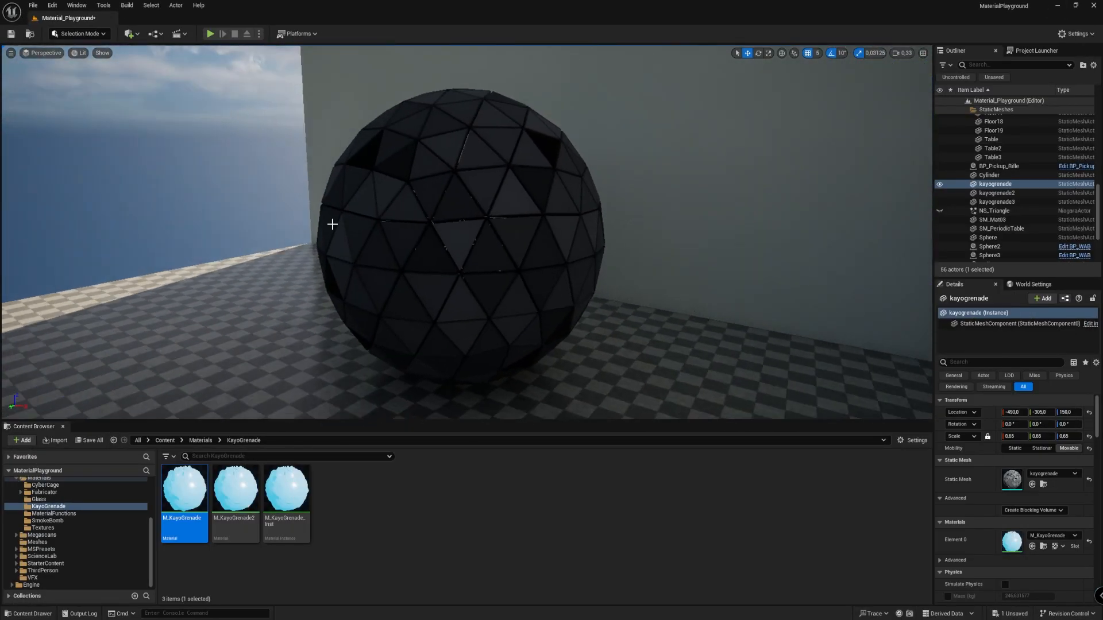
click(448, 259)
click(37, 542)
drag(286, 488, 434, 263)
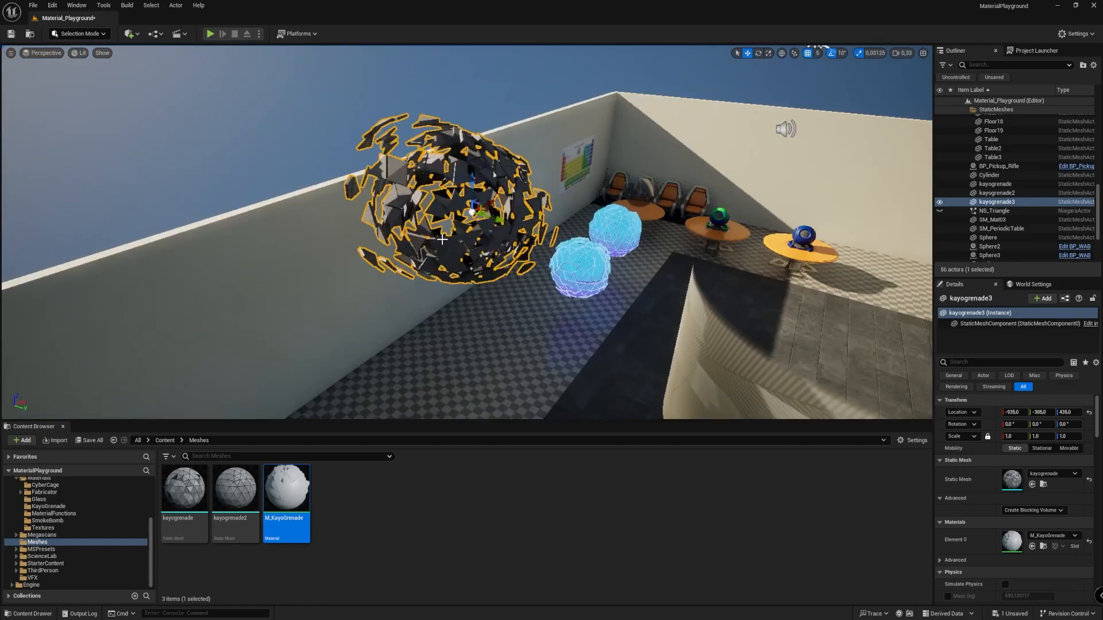
Move the kayogrenade3 sphere across the level to test how its panels displace at another position.
drag(478, 213, 894, 211)
right_drag(894, 210, 862, 166)
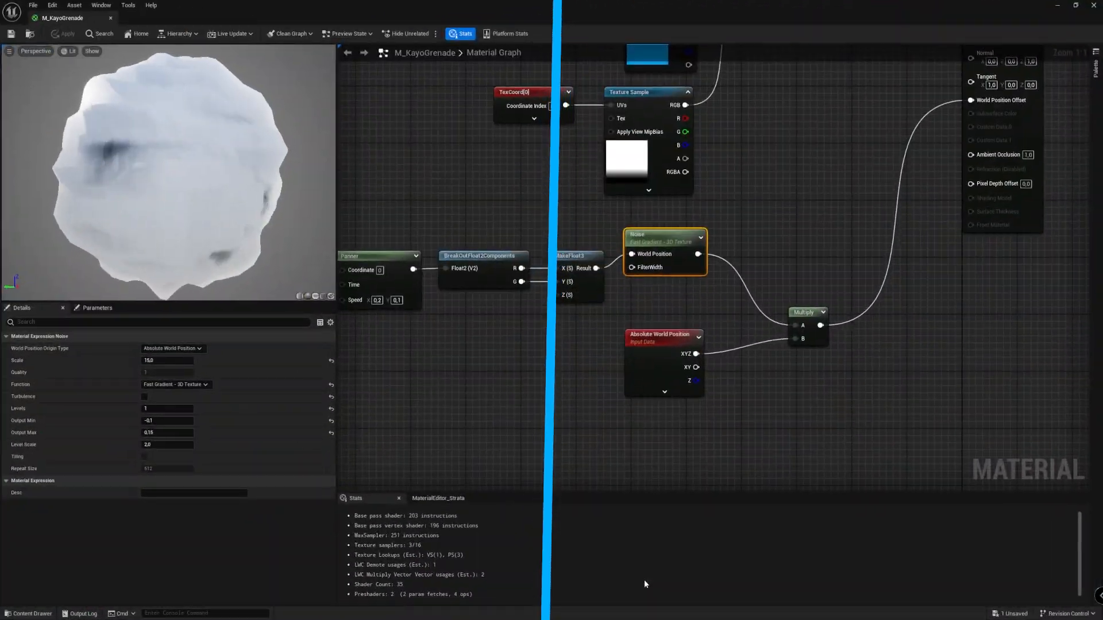
Add a TransformPosition node beneath the Multiply node, converting from Absolute World Space to Local Space.
right_click(758, 405)
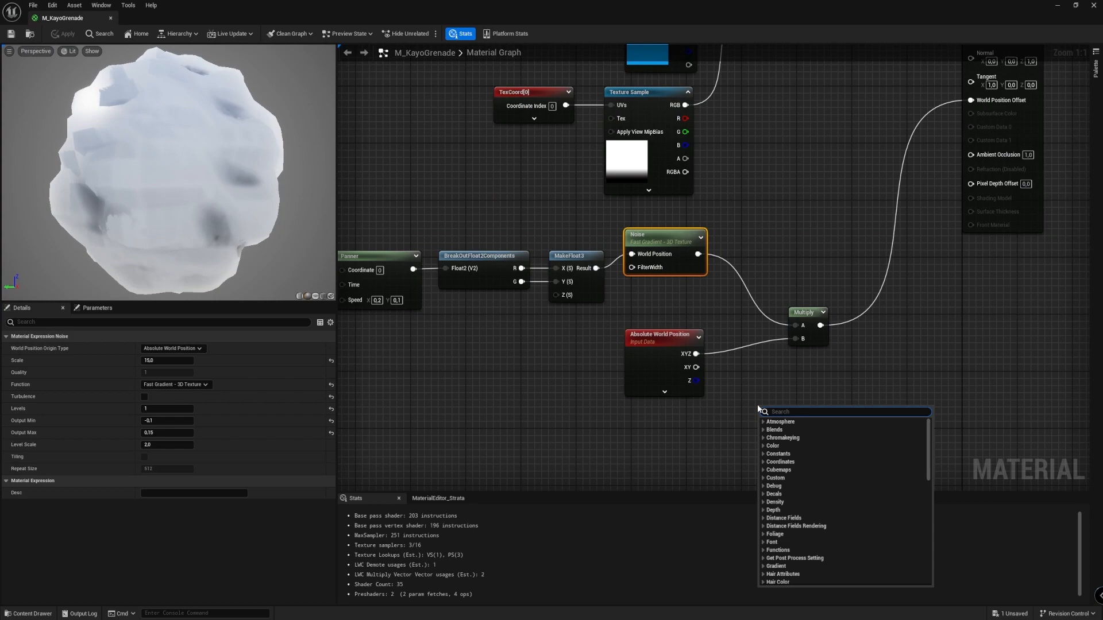
text(transform)
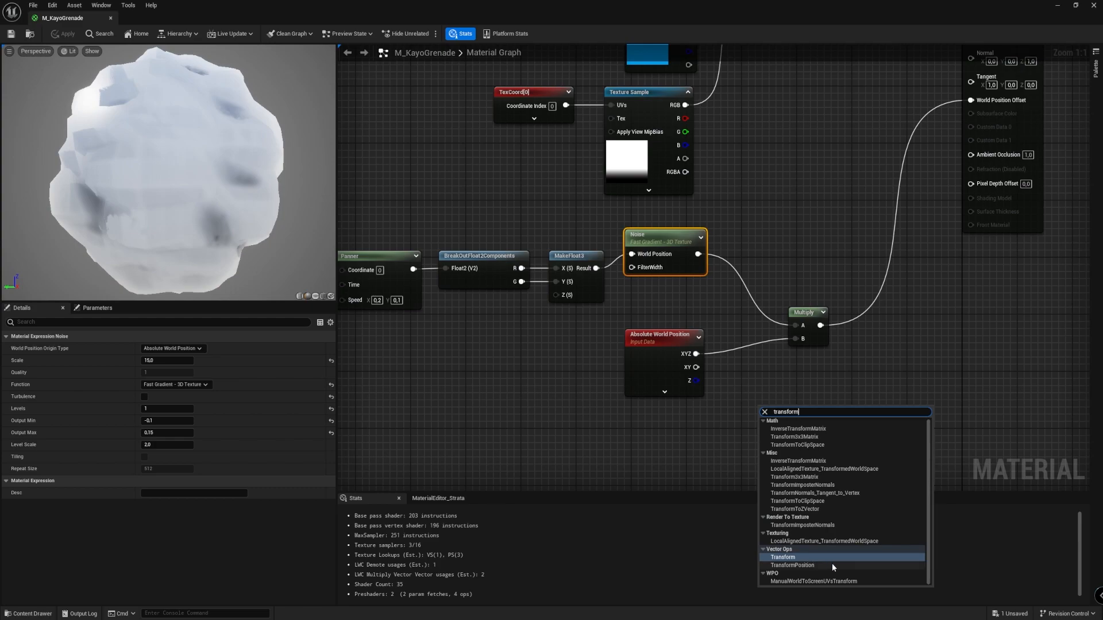
click(815, 565)
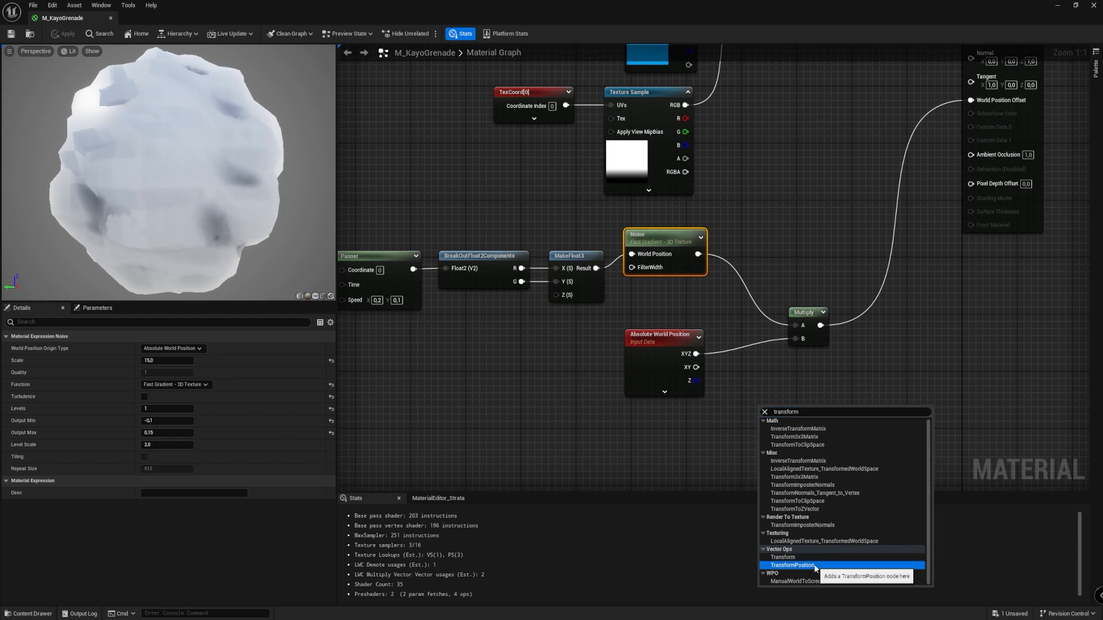
click(814, 565)
right_drag(730, 435, 670, 335)
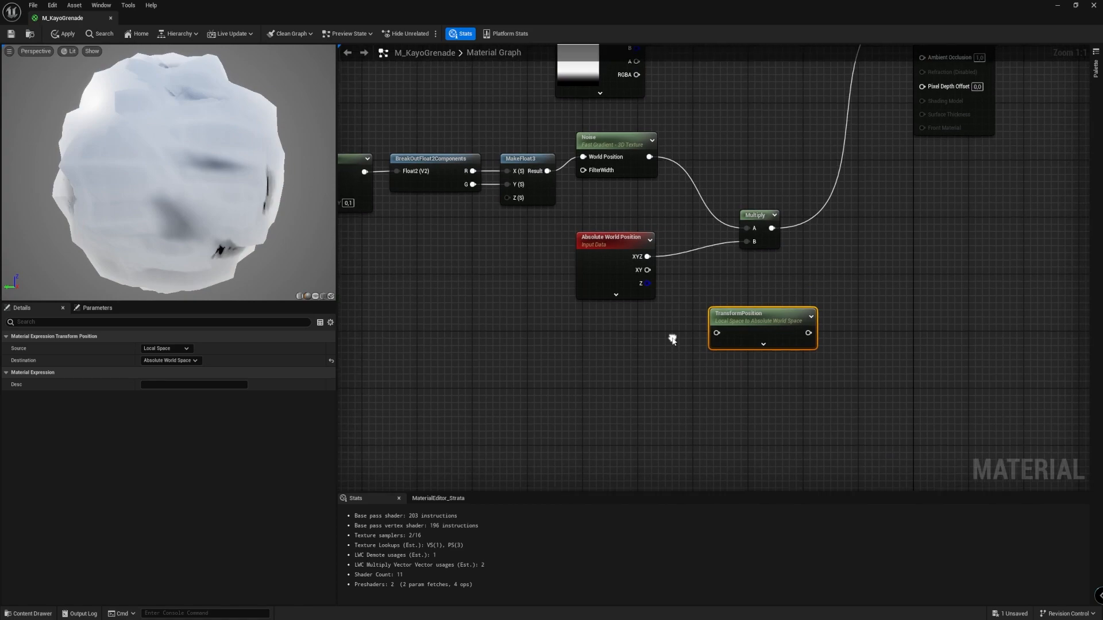
click(172, 349)
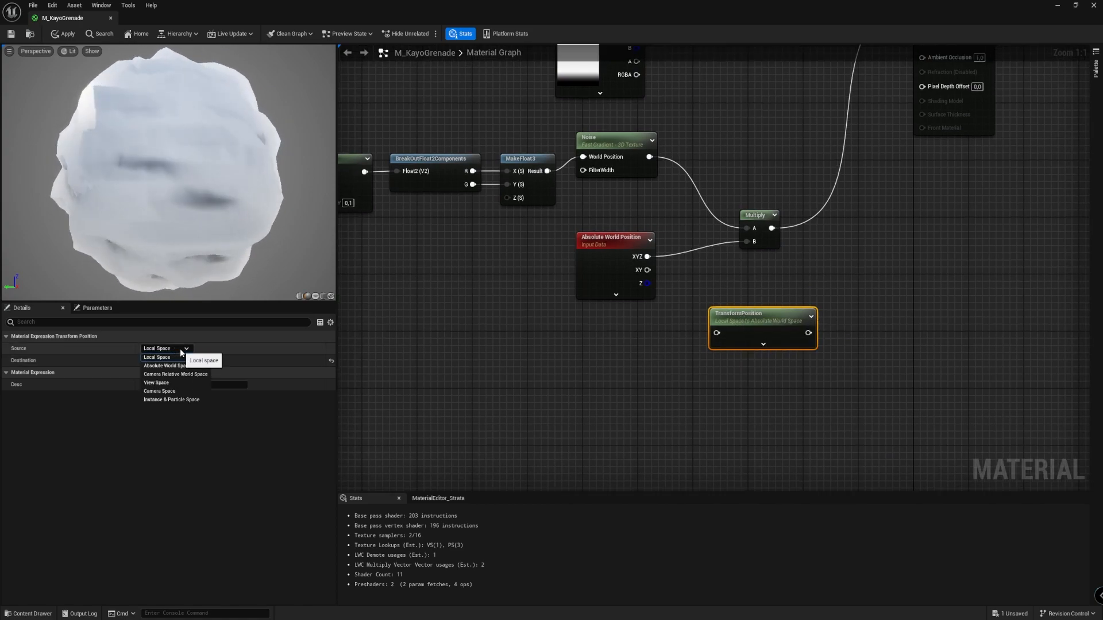
click(185, 366)
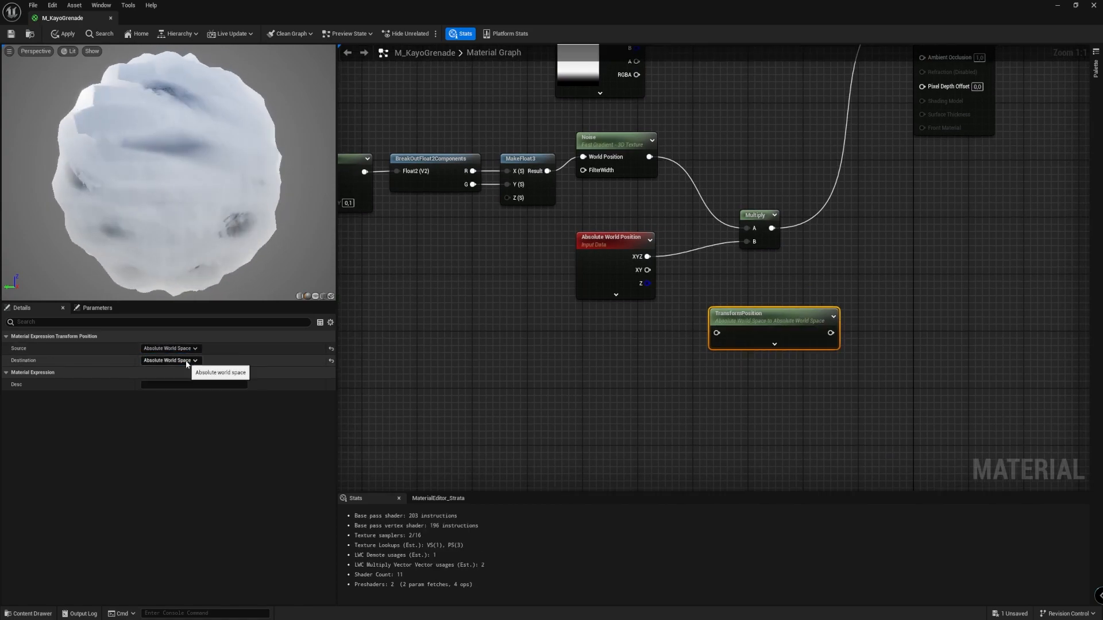
click(185, 361)
click(157, 369)
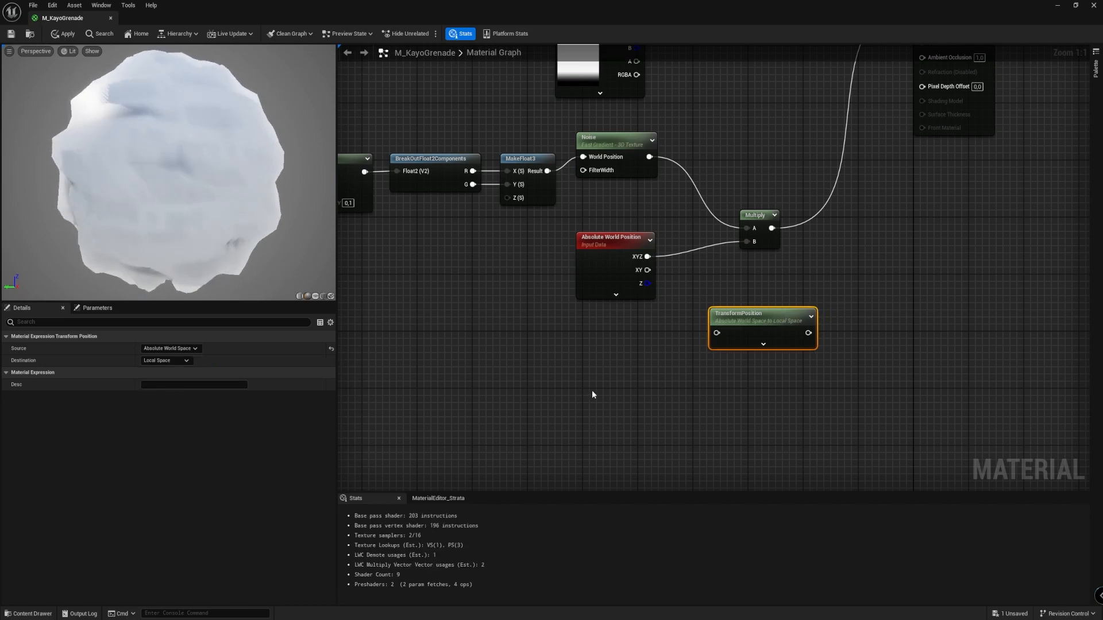
Route Absolute World Position's XYZ through TransformPosition into the Multiply node's B input and apply the material.
right_drag(600, 391, 504, 430)
drag(652, 357, 635, 344)
drag(558, 295, 611, 360)
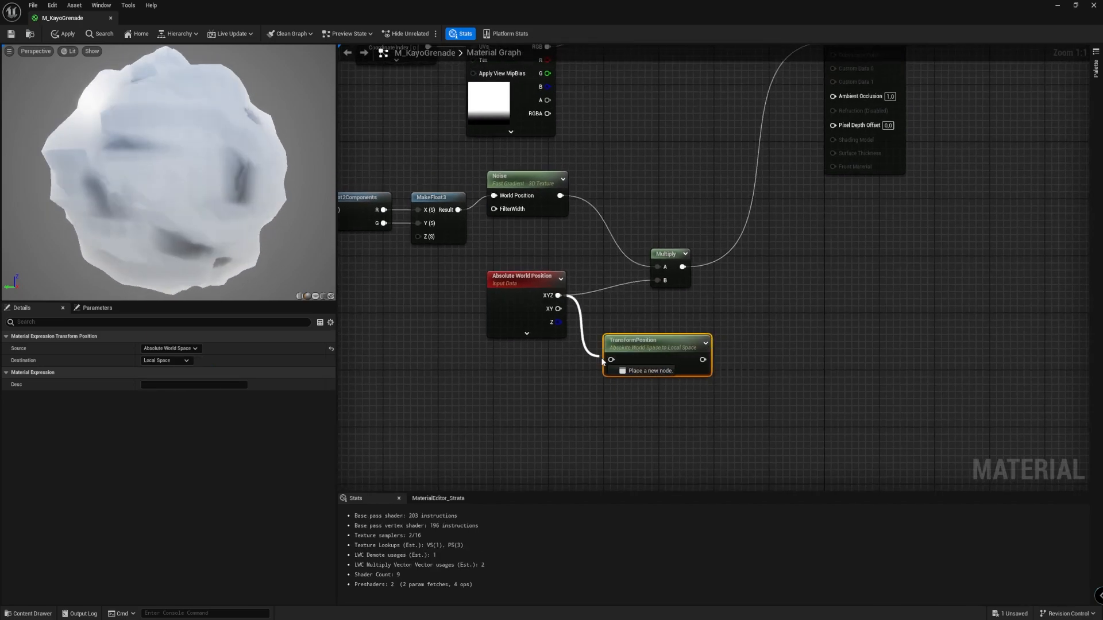
drag(702, 360, 656, 280)
drag(649, 341, 636, 314)
drag(667, 266, 702, 222)
drag(654, 313, 640, 277)
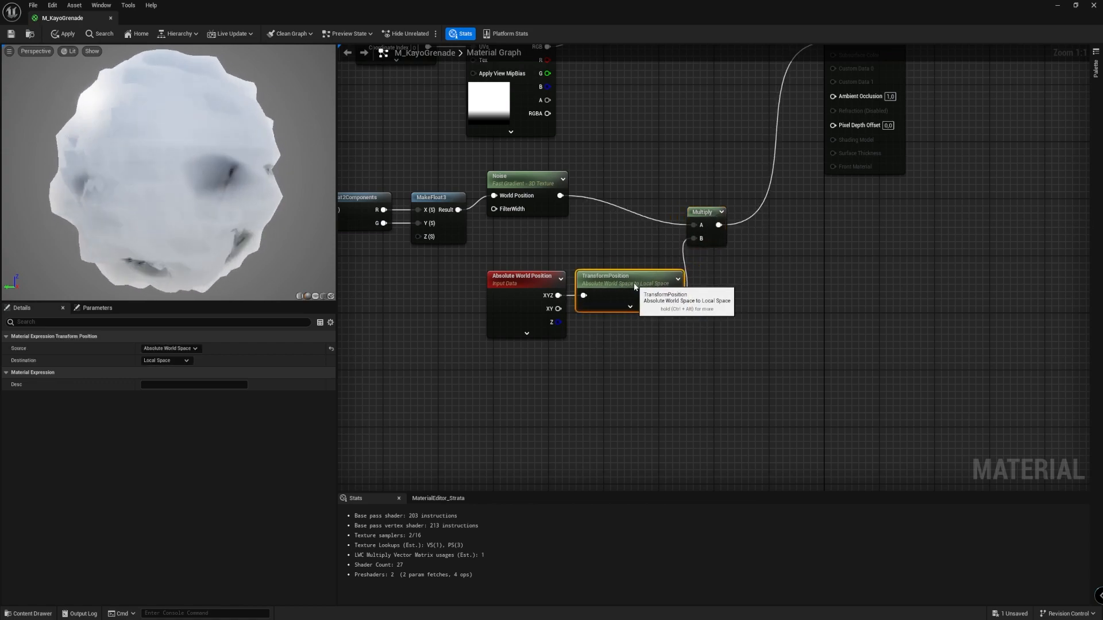
click(62, 34)
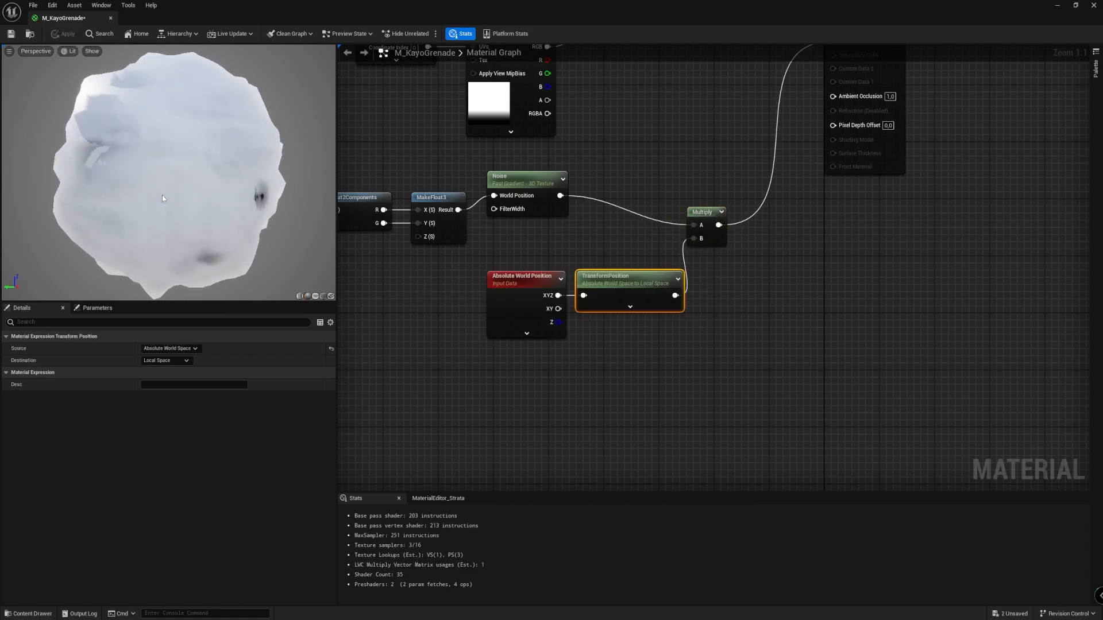
Return to the level and examine the panel movement on the kayogrenade3 sphere.
click(1056, 6)
right_drag(597, 195, 635, 192)
key(w)
key(a)
right_drag(593, 233, 523, 243)
key(Escape)
key(s)
click(566, 232)
Move the kayogrenade3 sphere up and across the level to test its panel motion, undo both moves and inspect it up close.
drag(540, 196, 541, 70)
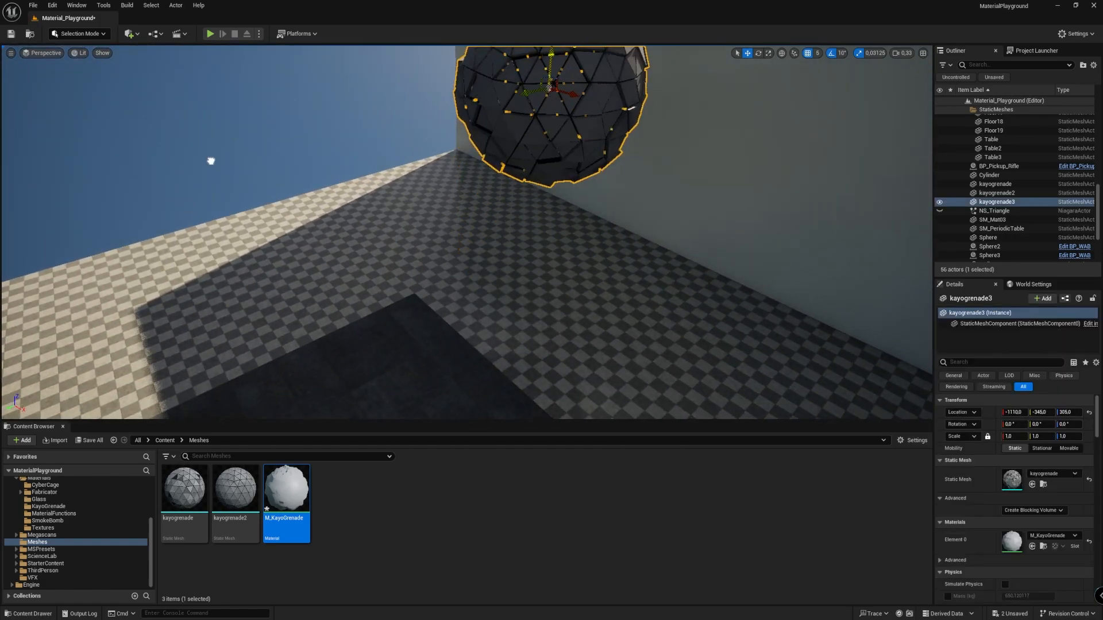
right_drag(211, 161, 223, 83)
right_drag(506, 172, 506, 219)
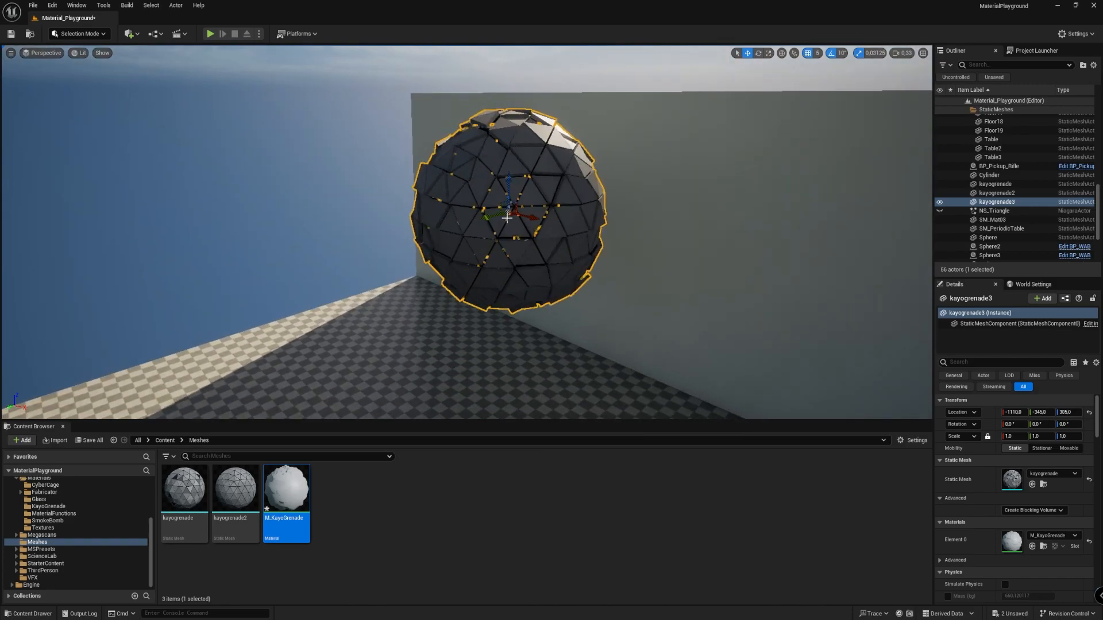
drag(509, 212, 173, 216)
right_drag(441, 333, 396, 325)
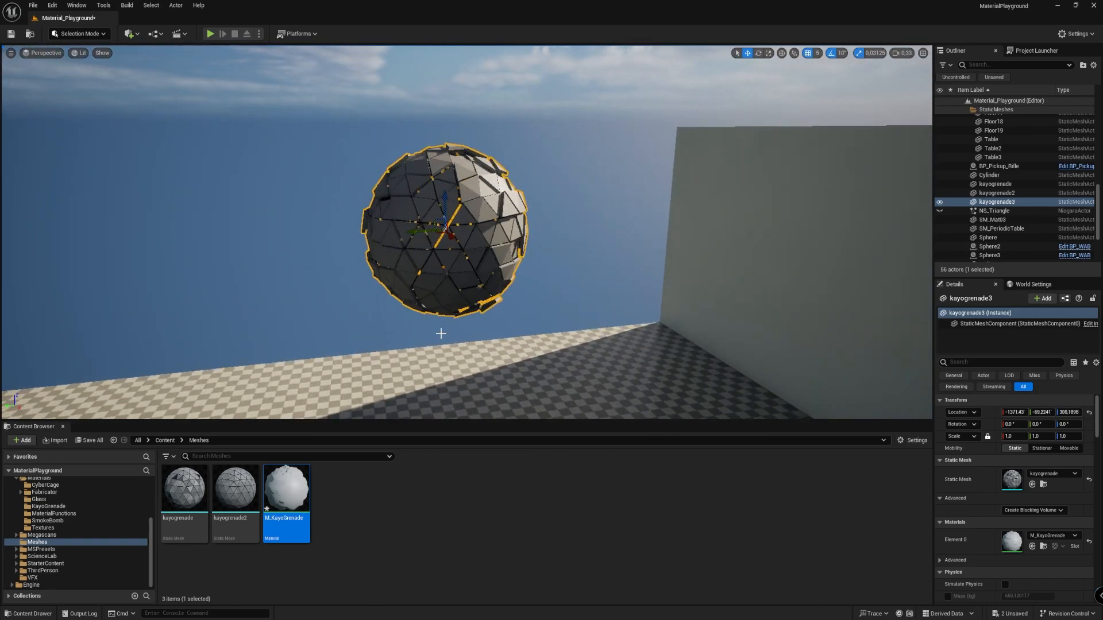
key(ctrl+z)
key(ctrl+z)
right_drag(480, 359, 563, 399)
key(w)
right_drag(480, 322, 493, 323)
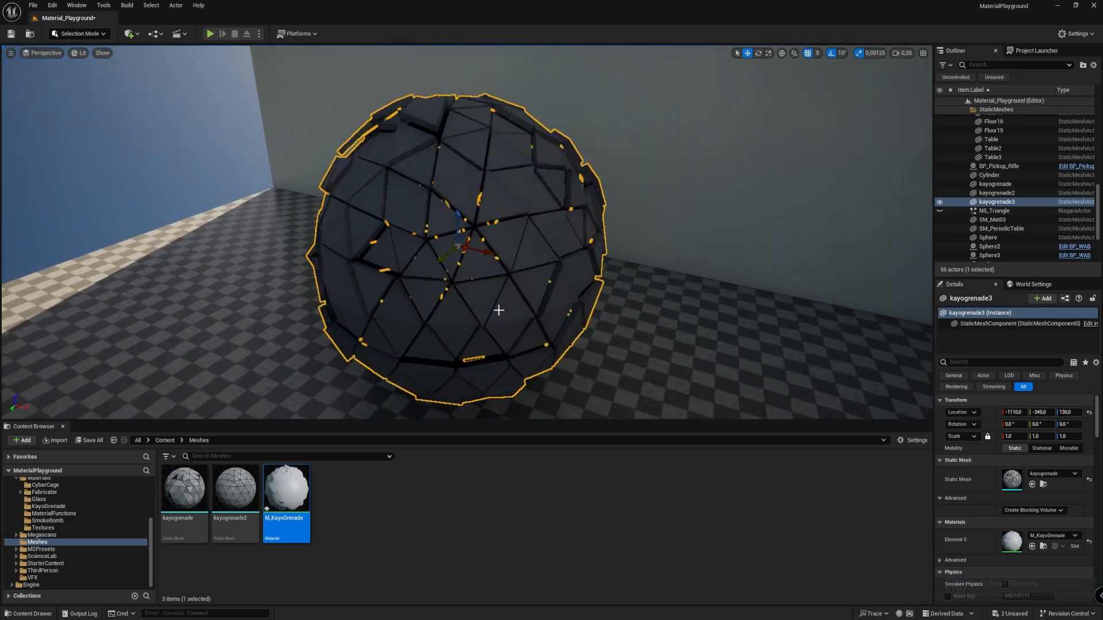
key(Escape)
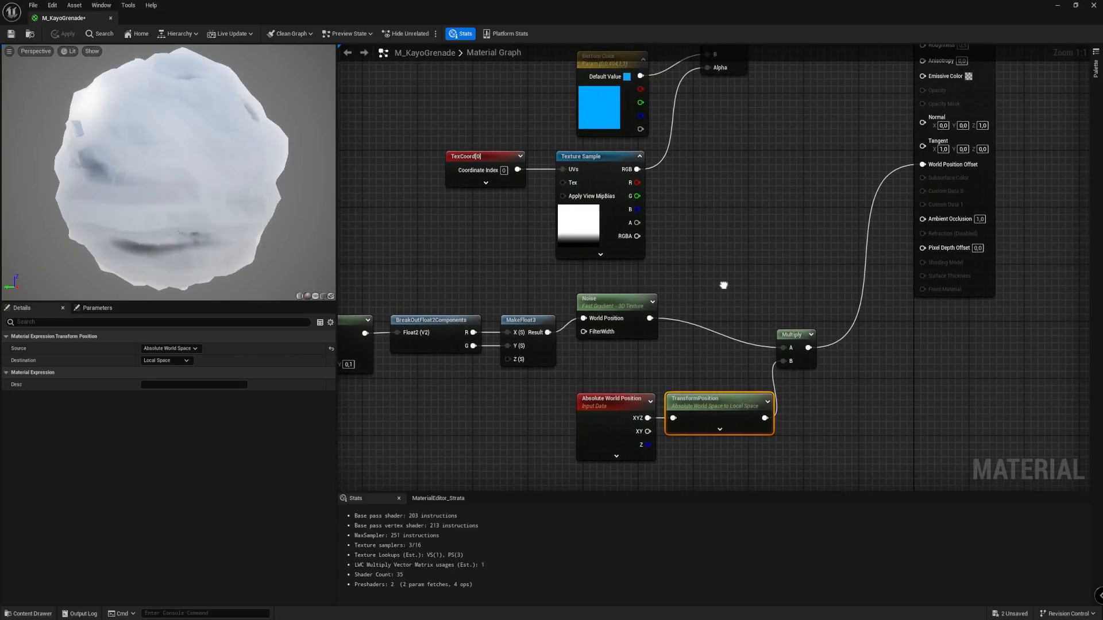
Shift the Absolute World Position and TransformPosition nodes left in the material graph and add a VertexNormalWS node beneath them.
scroll(705, 331, down, 3)
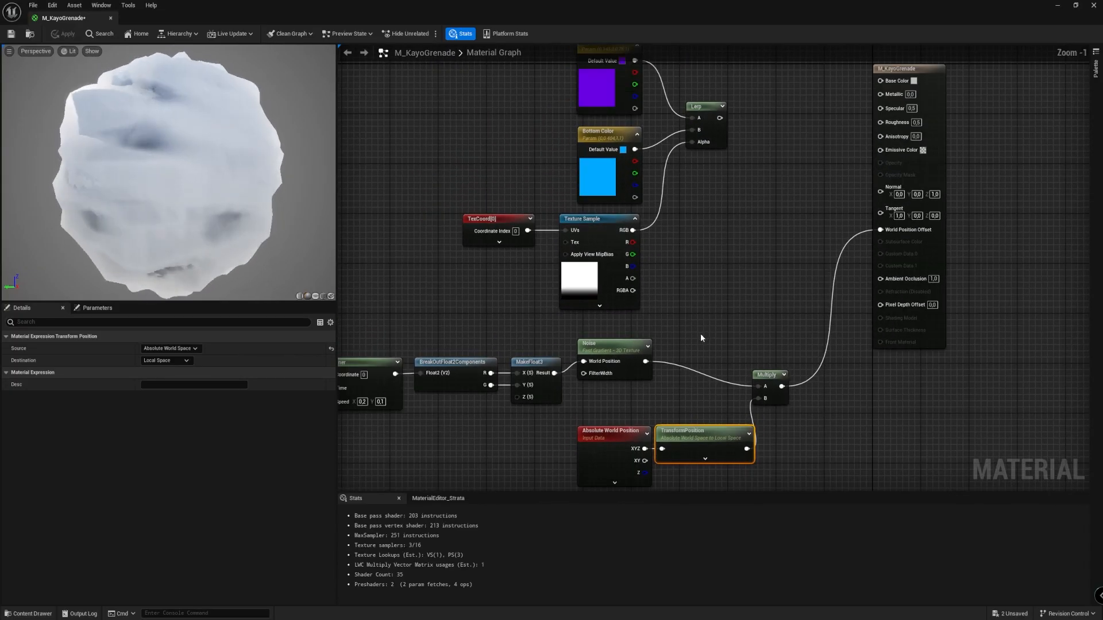
right_drag(701, 333, 685, 230)
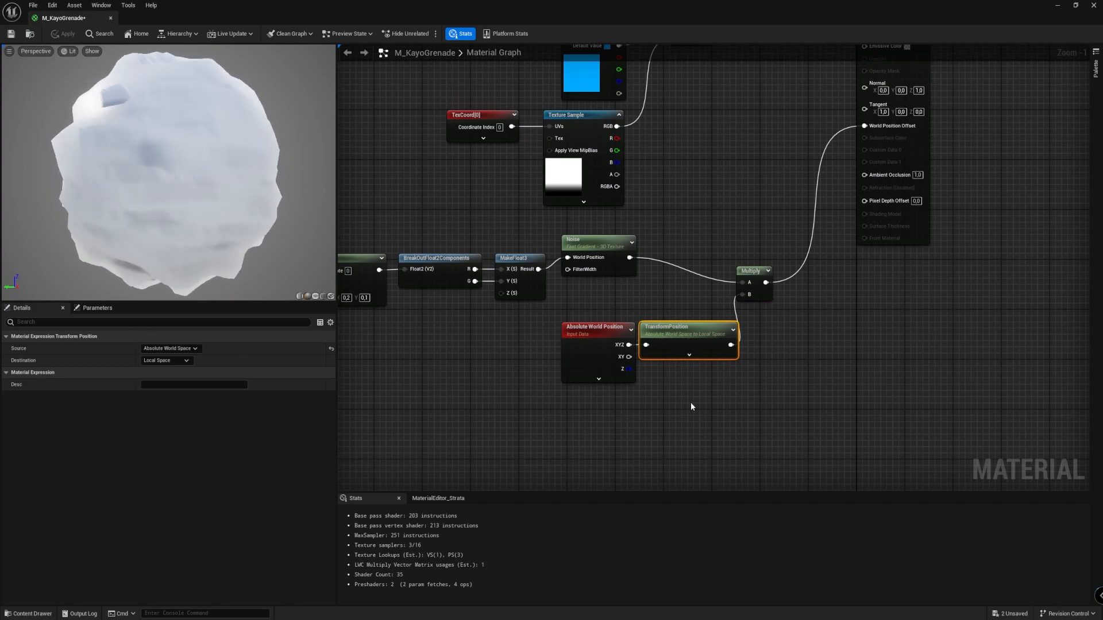
drag(694, 404, 575, 339)
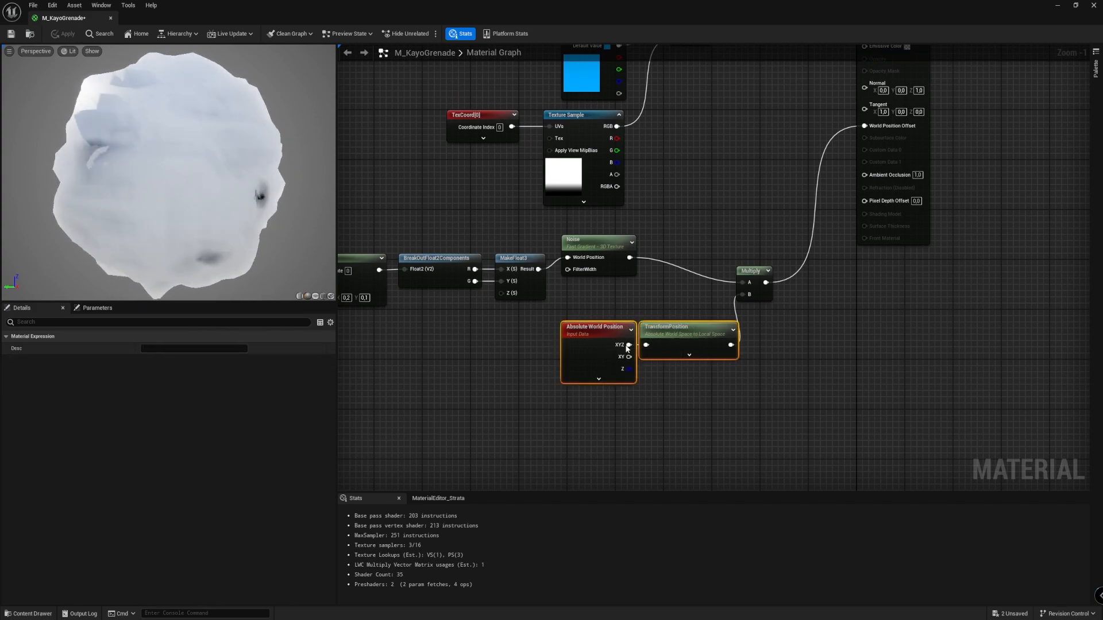
drag(658, 335, 580, 348)
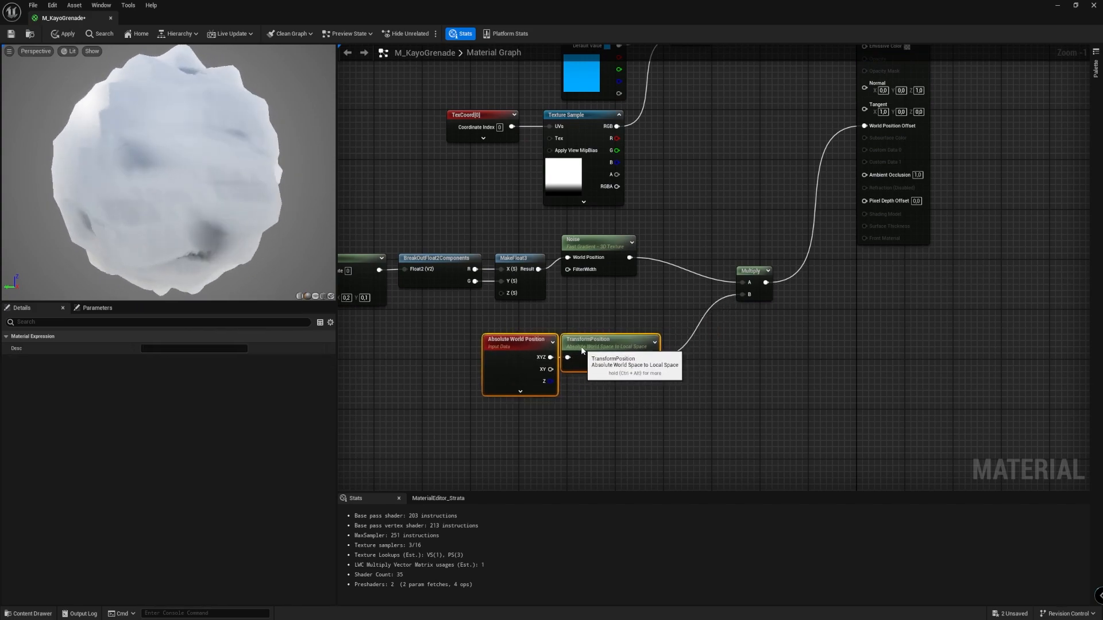
right_click(677, 425)
text(vert)
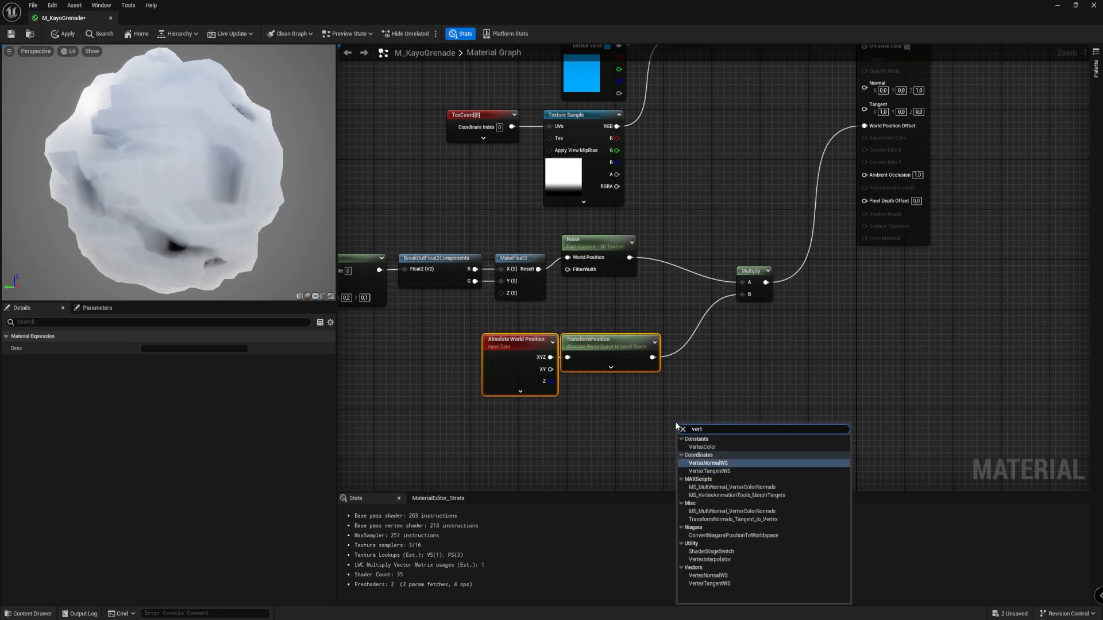
click(708, 463)
drag(690, 427, 605, 420)
Add a Dot node and connect VertexNormalWS to its B input.
right_click(727, 382)
text(dot)
key(Return)
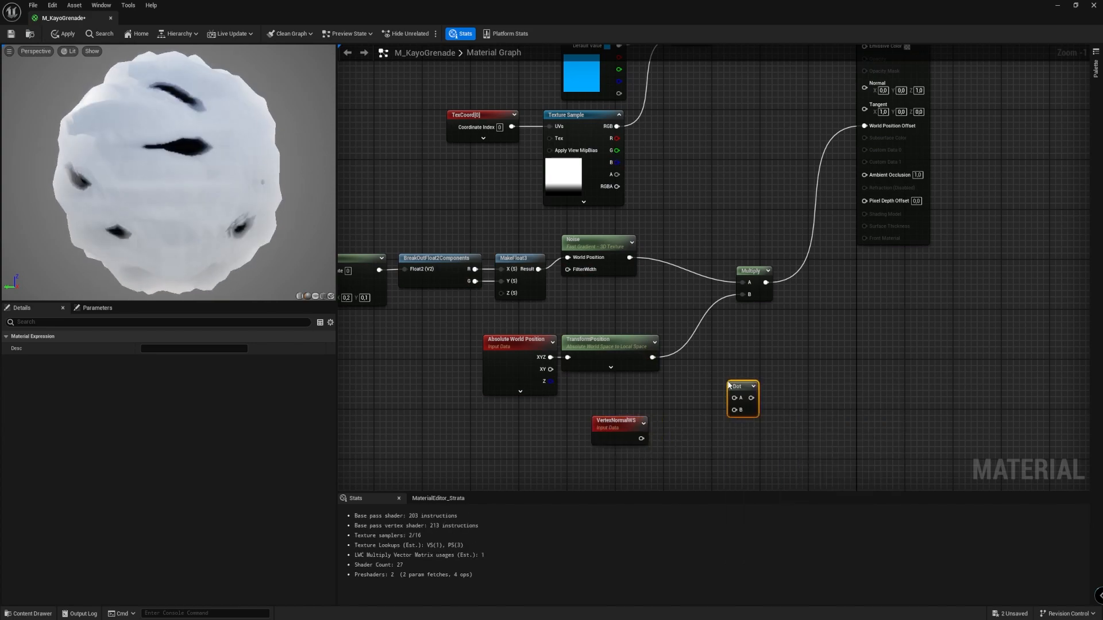
drag(641, 438, 734, 410)
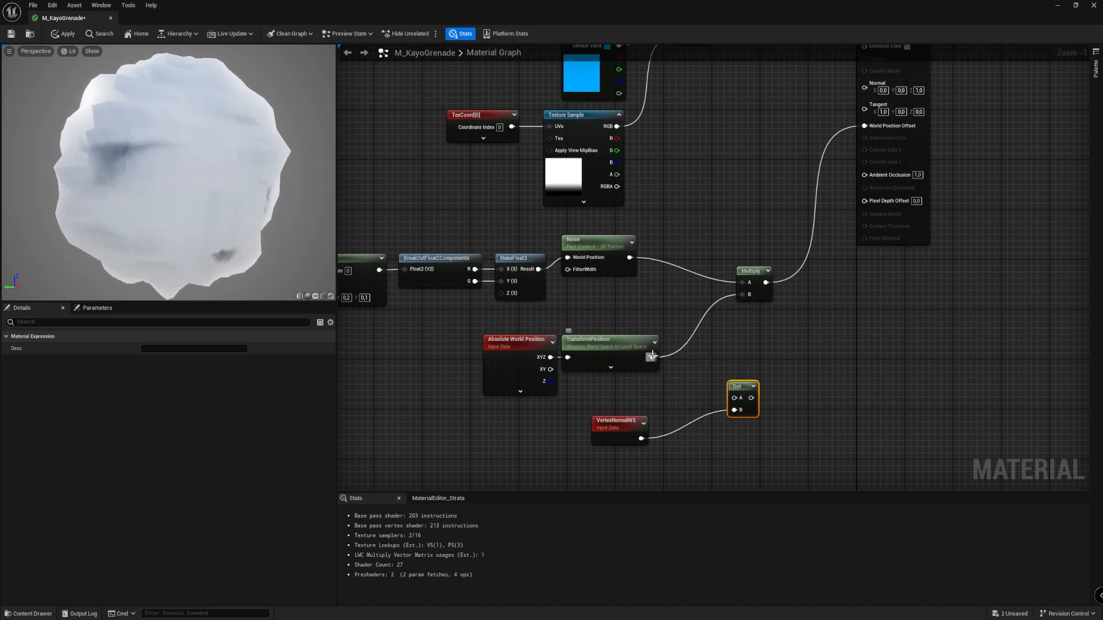
drag(730, 387, 739, 395)
Normalize the TransformPosition output and connect the result to the Dot node's A input.
drag(652, 357, 684, 380)
text(normali)
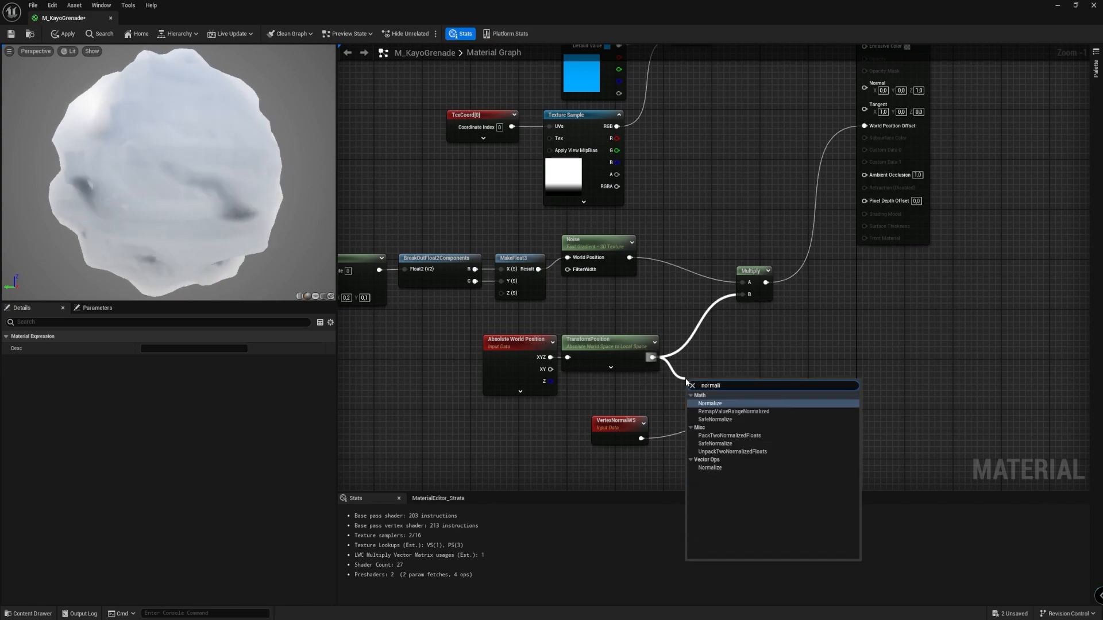
key(Return)
drag(717, 385, 744, 411)
Arrange the position nodes further left and group Normalize, VertexNormalWS and Dot compactly beside them.
drag(488, 408, 688, 346)
drag(620, 349, 549, 349)
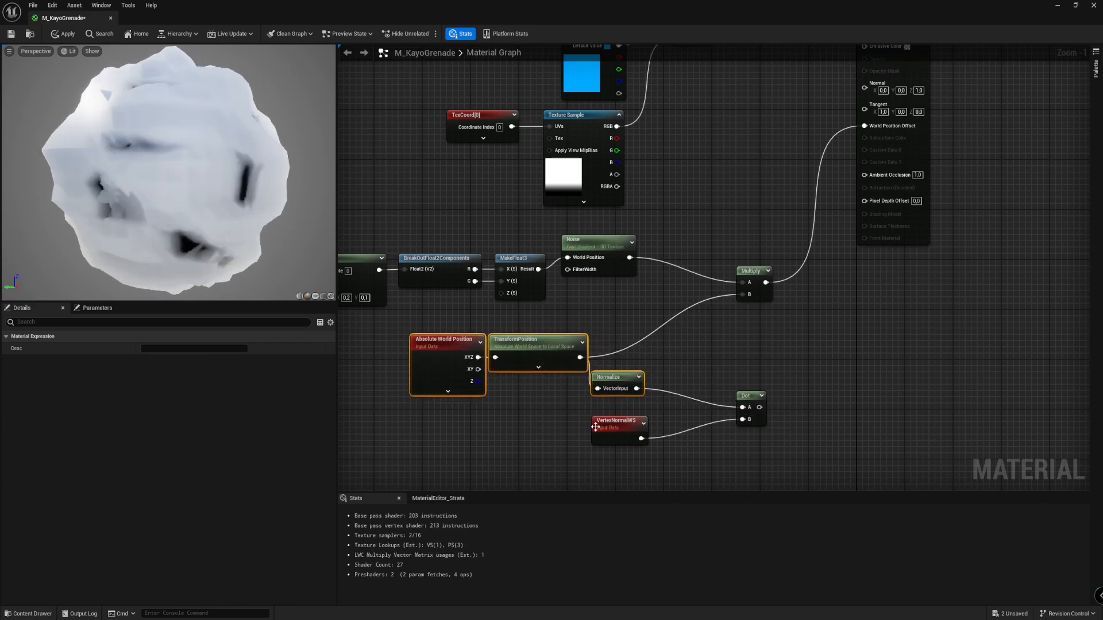
click(626, 378)
drag(625, 378, 632, 378)
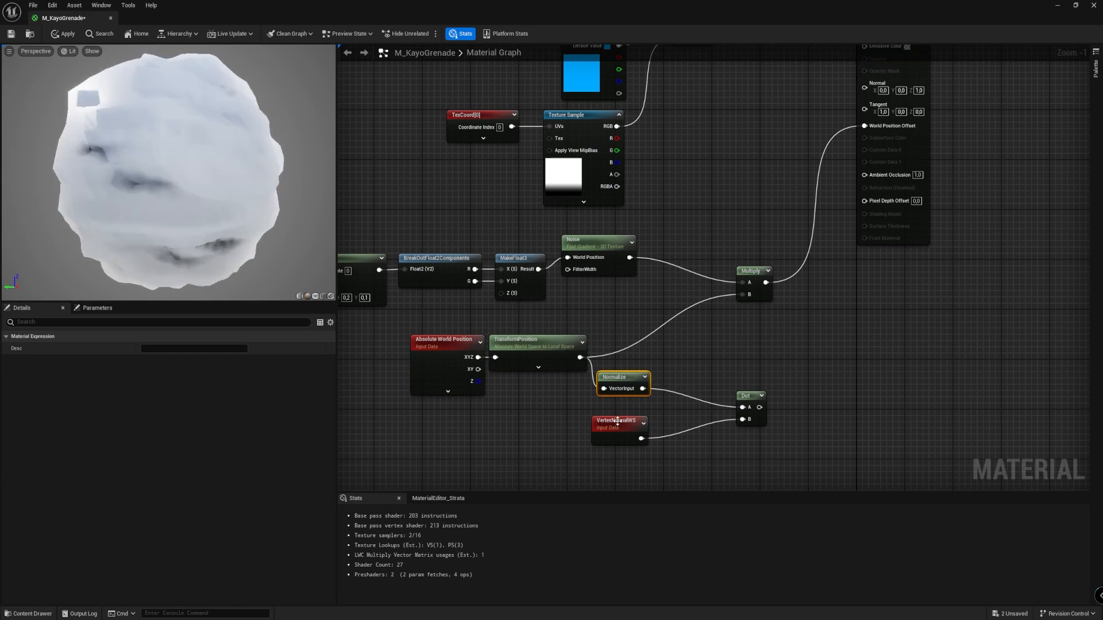
drag(620, 432, 627, 425)
drag(746, 400, 686, 388)
Add a Constant3Vector and convert it to a parameter named Side Color.
click(771, 386)
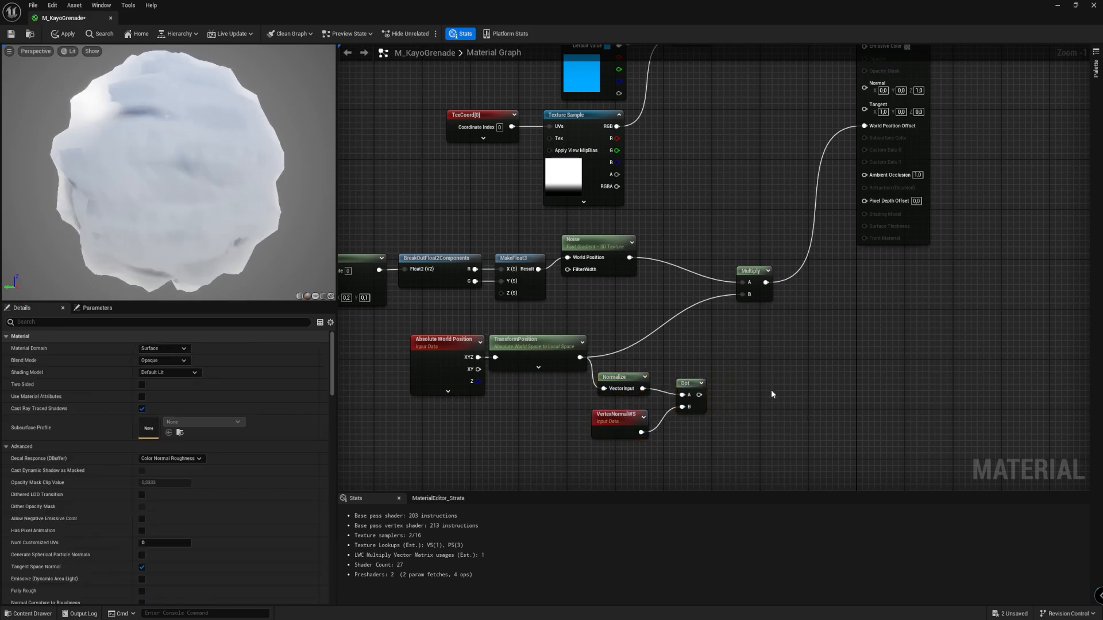
click(770, 383)
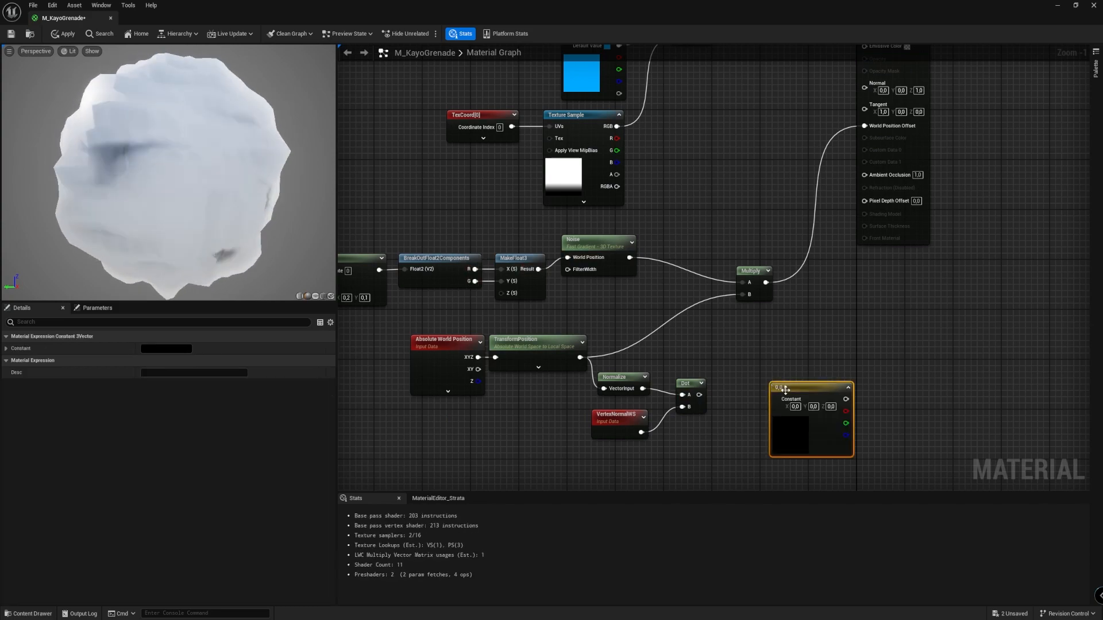
right_click(795, 391)
click(832, 416)
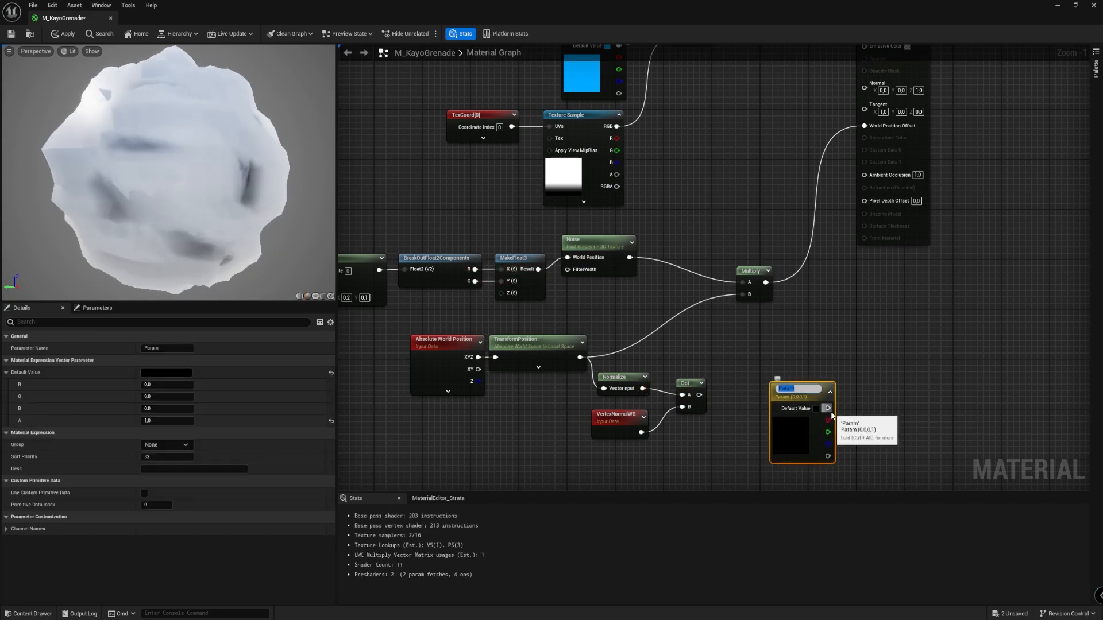
text(Side Color)
key(Return)
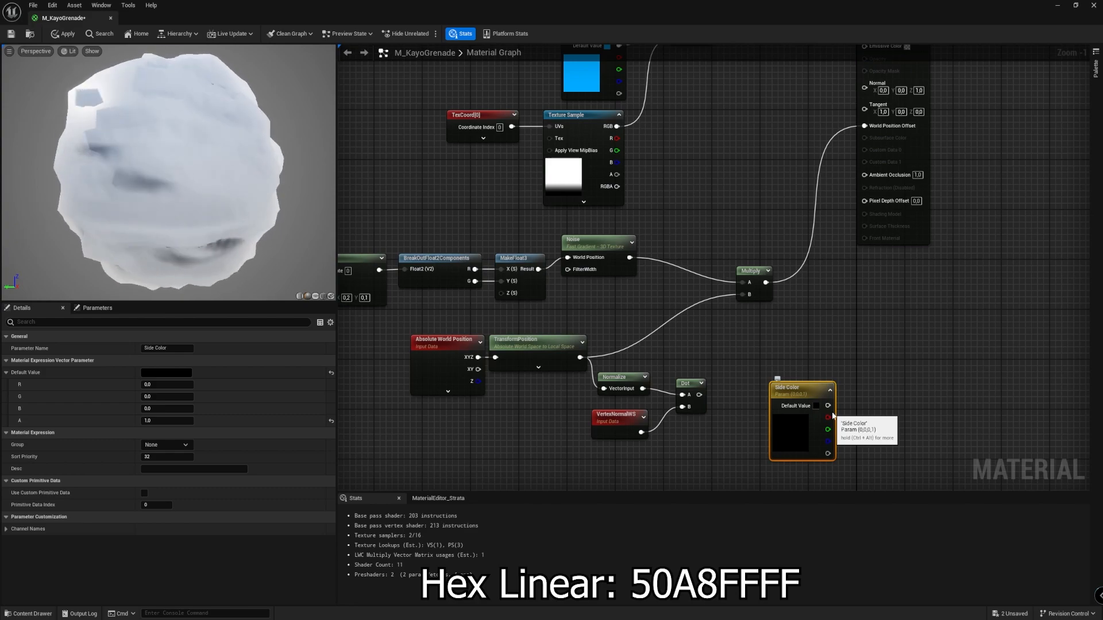
Set Side Color's linear hex value to 50A8FFFF and place the node beneath VertexNormalWS.
click(816, 405)
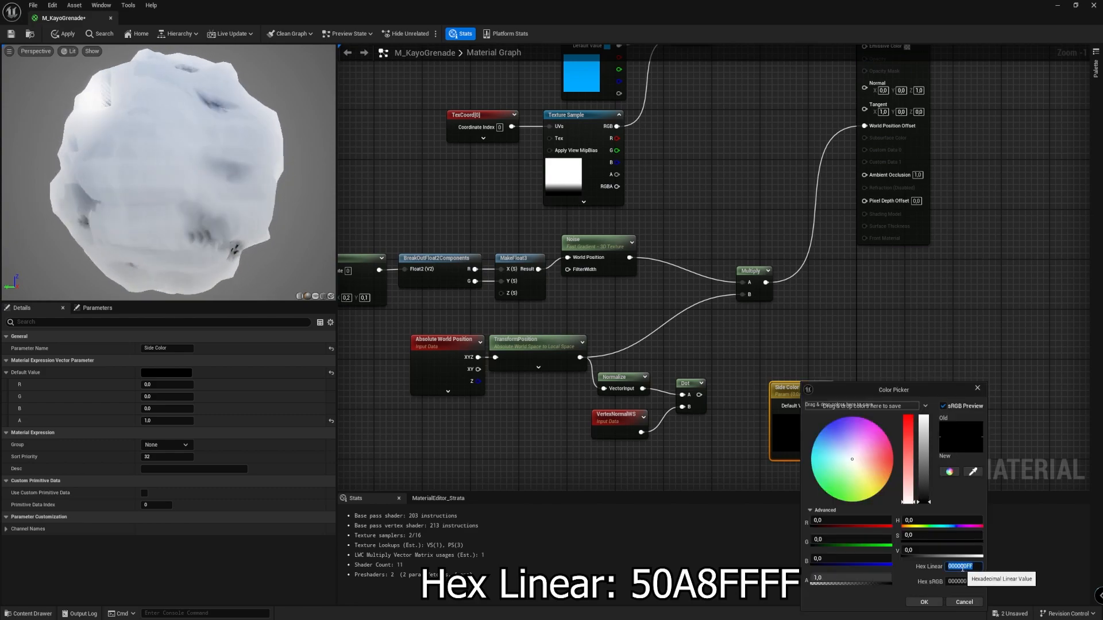
click(924, 602)
right_drag(771, 374, 813, 325)
drag(856, 342, 657, 425)
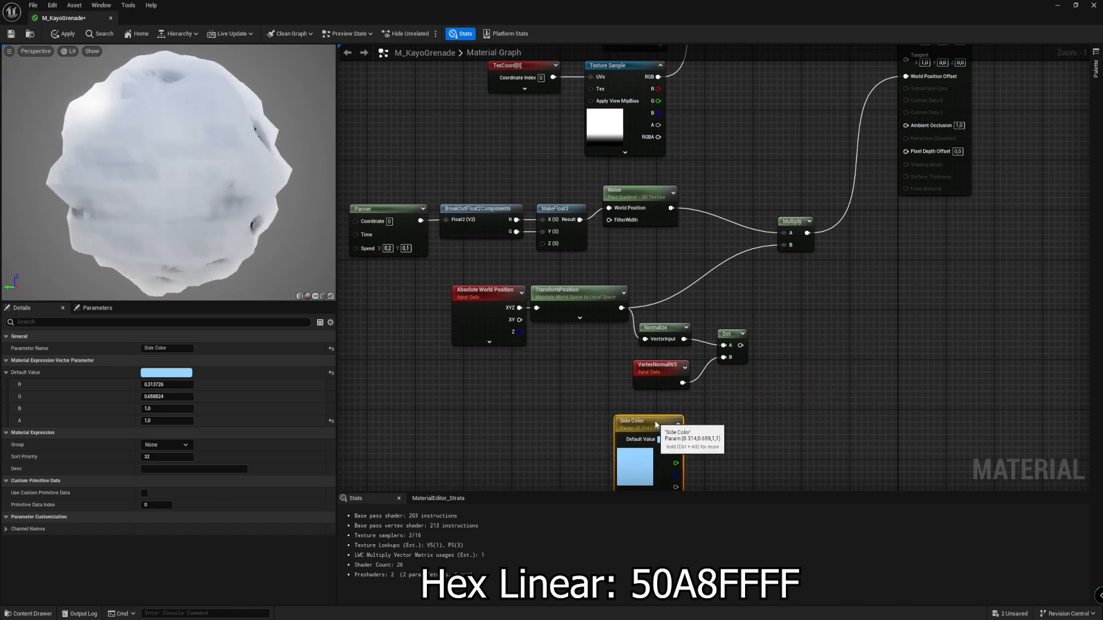
Add an If node beside the Dot node and connect the Dot output to its A input.
right_click(805, 390)
text(if)
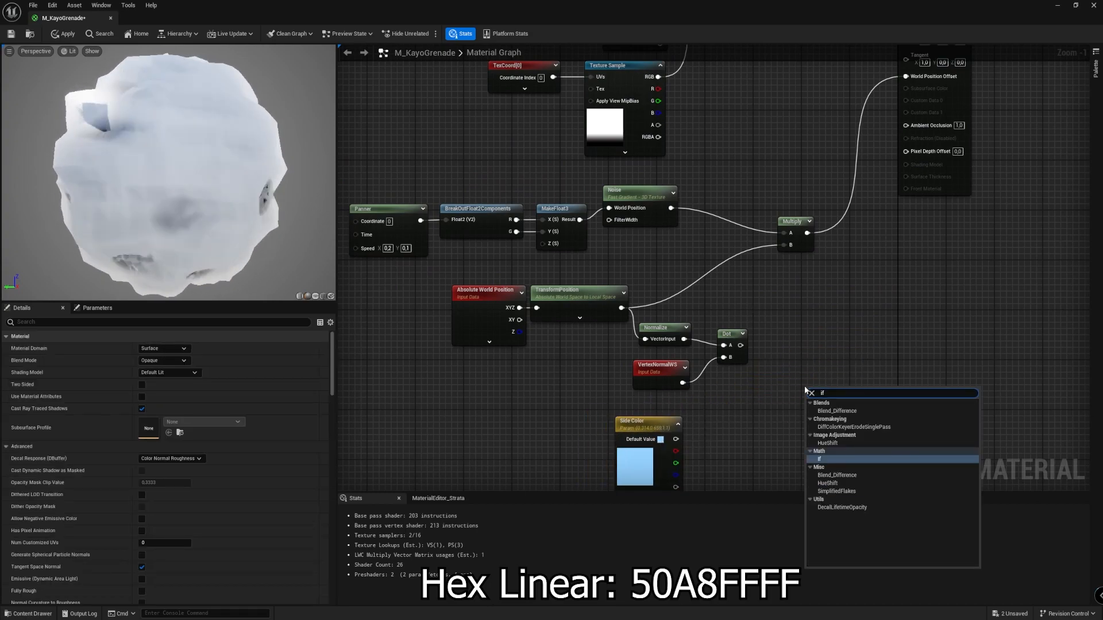
key(Return)
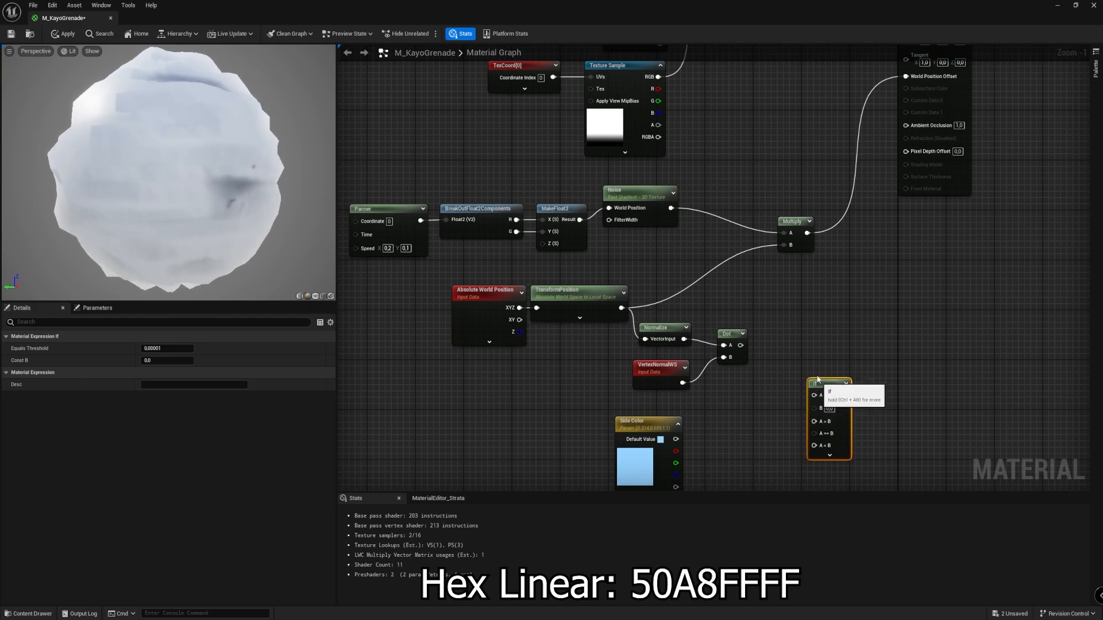
drag(812, 390, 809, 332)
drag(740, 347, 809, 346)
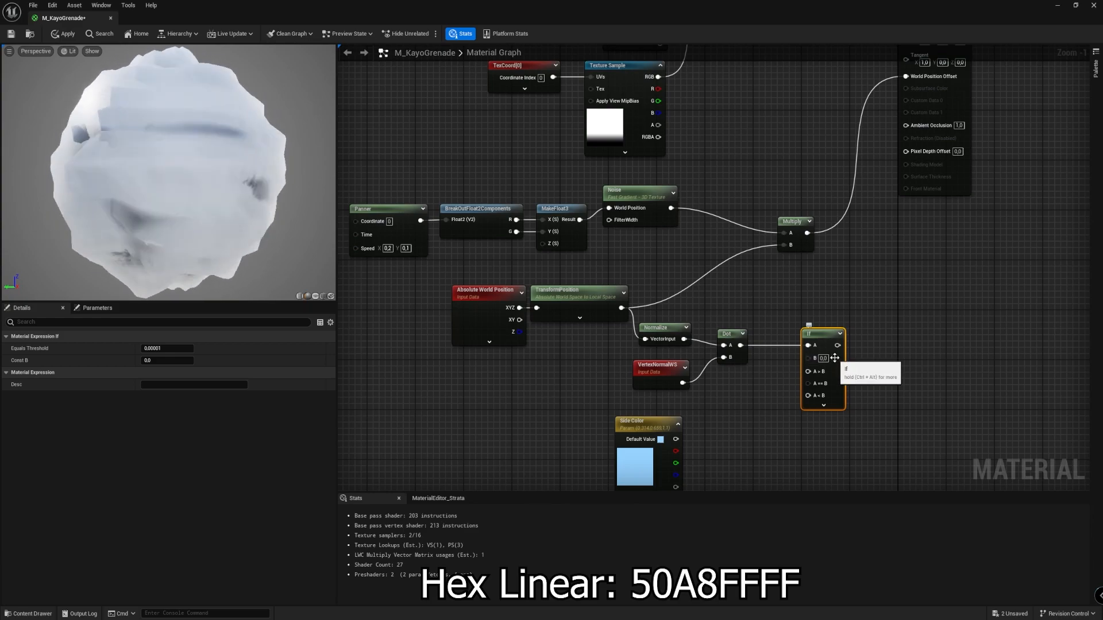
Move the If node and the Side Color parameter up beside the gradient colour nodes, above the noise chain.
right_drag(835, 305, 802, 426)
drag(794, 454, 782, 178)
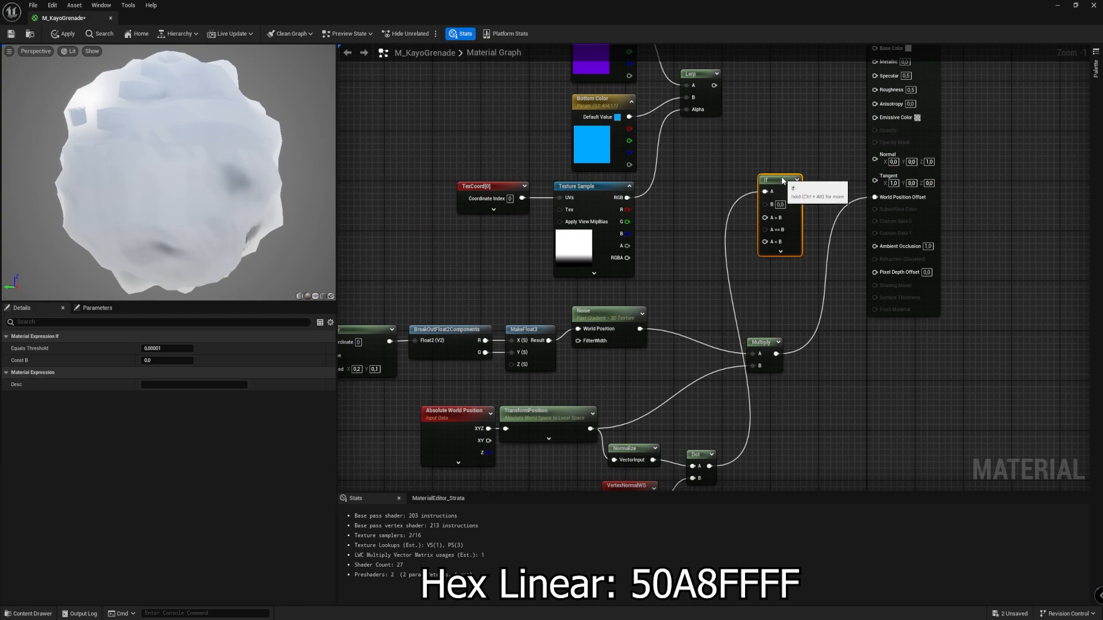
right_drag(685, 247, 699, 154)
drag(629, 450, 694, 154)
right_drag(741, 158, 695, 265)
Shift the gradient node group left, placing Side Color below it and If between the Lerp and the material output.
right_drag(788, 336, 897, 437)
drag(816, 112, 563, 345)
drag(774, 191, 673, 147)
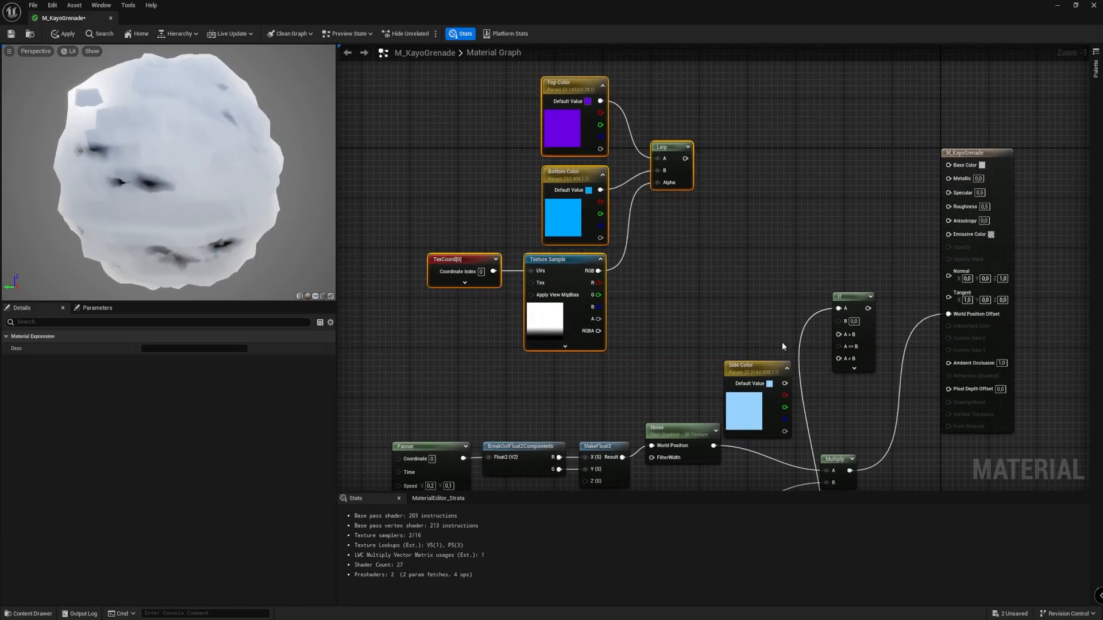
drag(747, 367, 650, 336)
drag(848, 293, 824, 237)
click(826, 392)
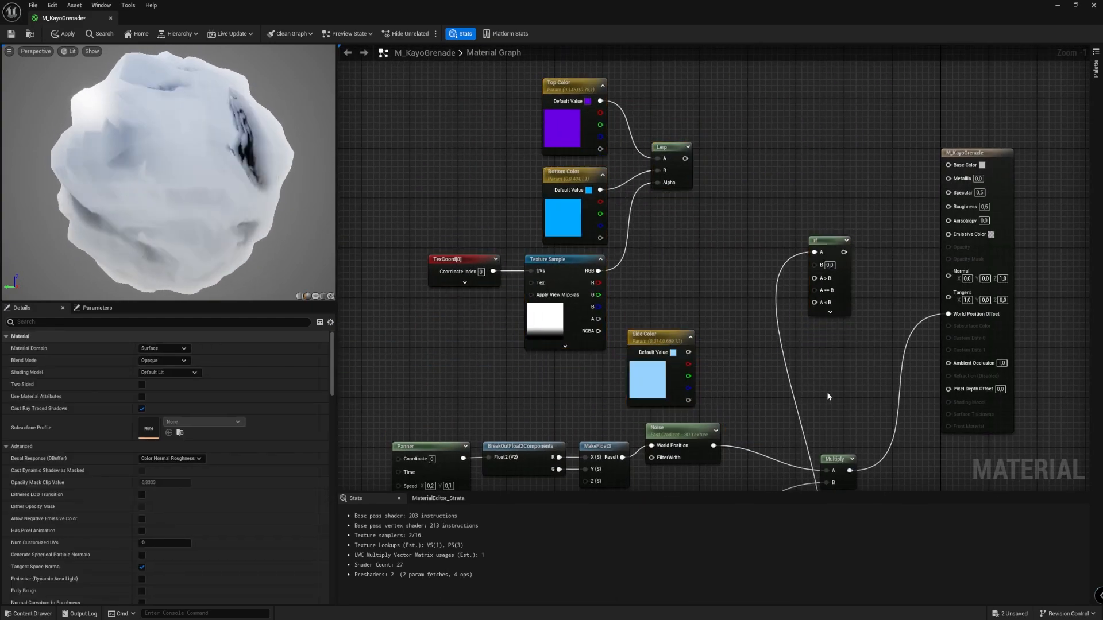
Connect Side Color to the If node's A == B input and the Lerp output to its A > B and A < B inputs.
drag(689, 353, 814, 291)
drag(685, 158, 816, 280)
drag(685, 159, 816, 303)
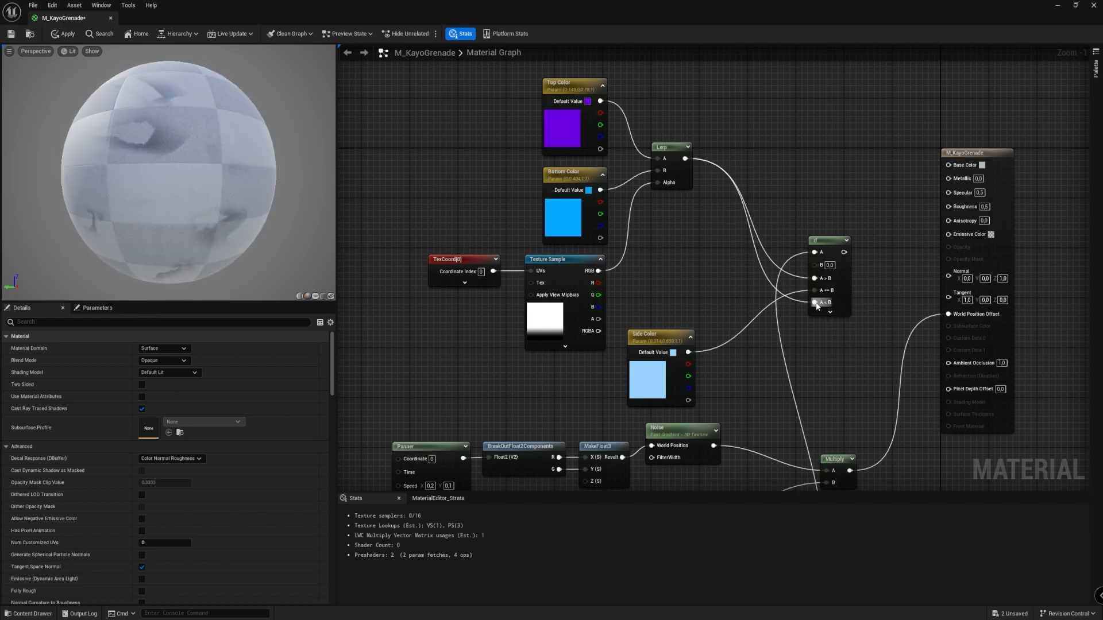
Set the If node's Equals Threshold to 0.1.
click(831, 240)
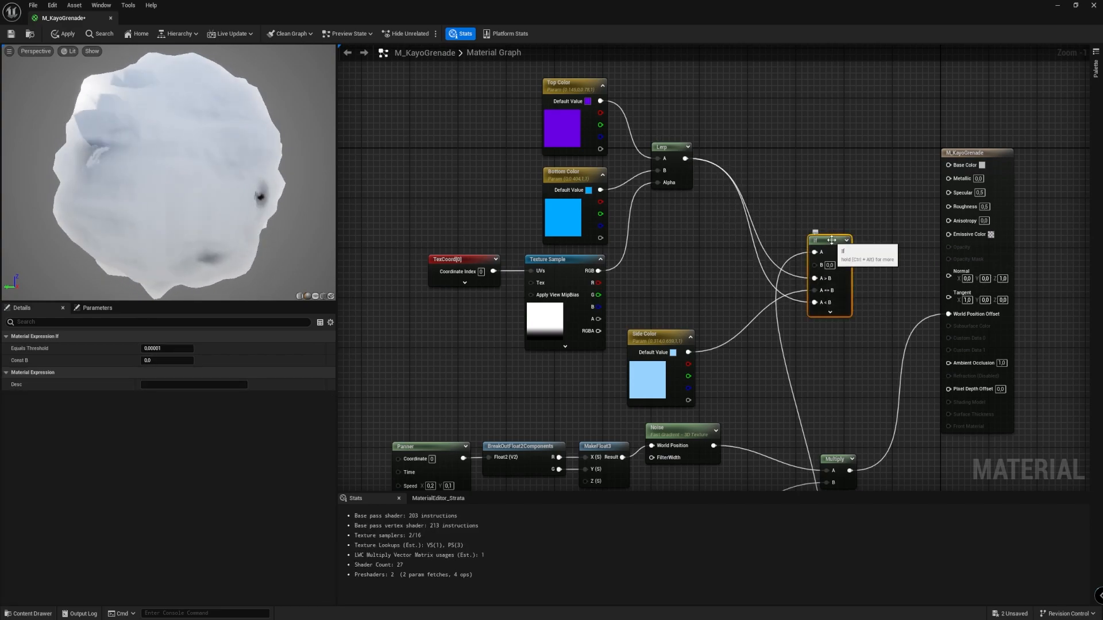
click(169, 349)
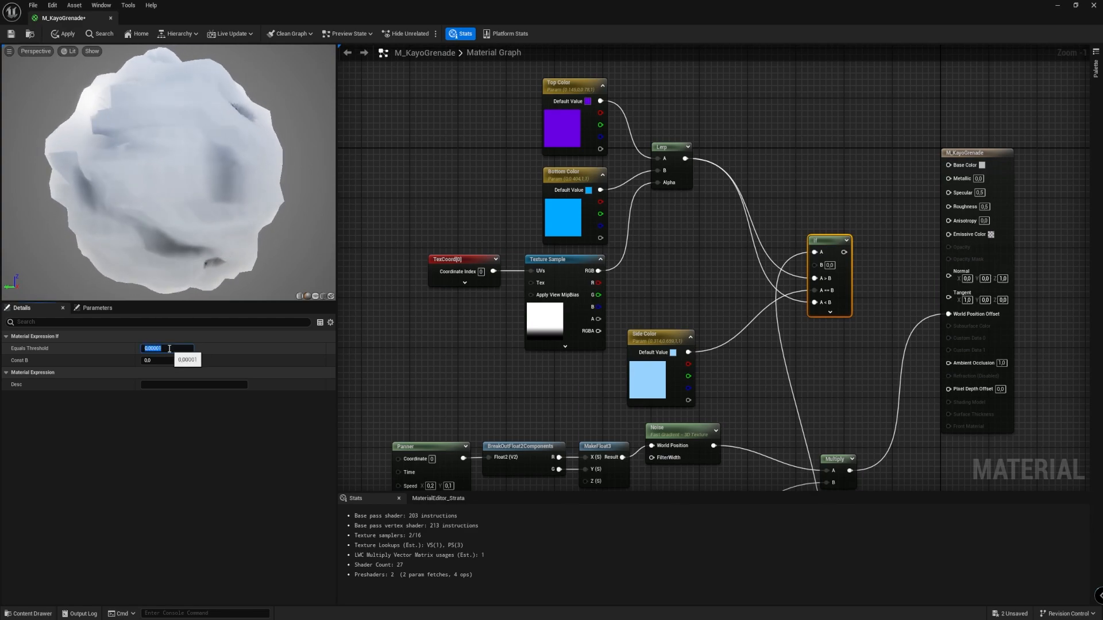
text(0.1)
key(Return)
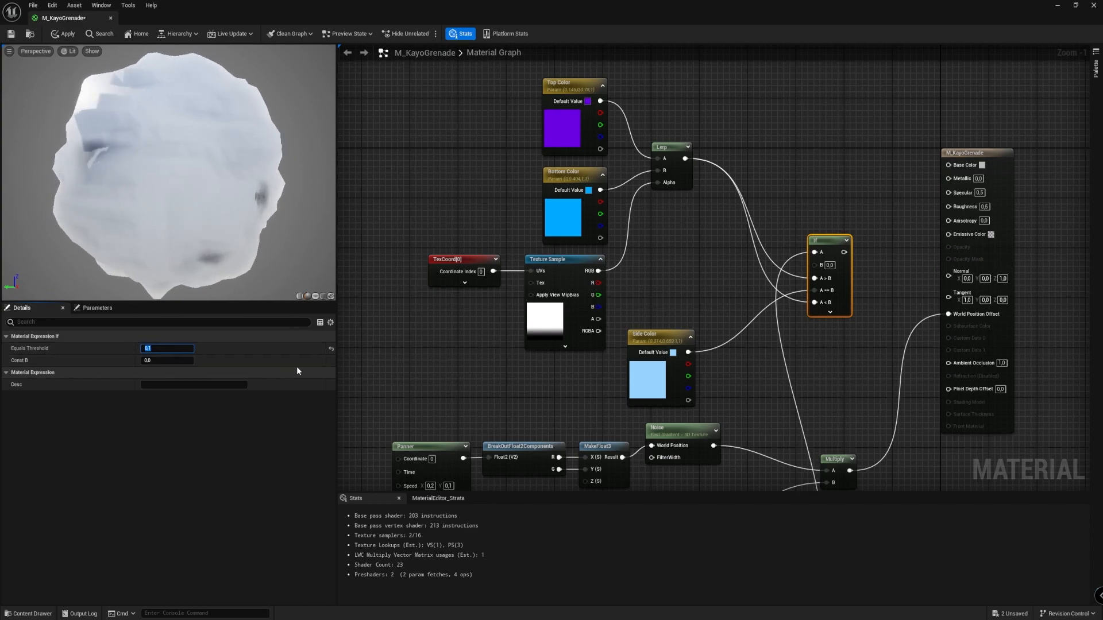
Connect the If output to the material's Emissive Color and save the material.
drag(845, 252, 856, 252)
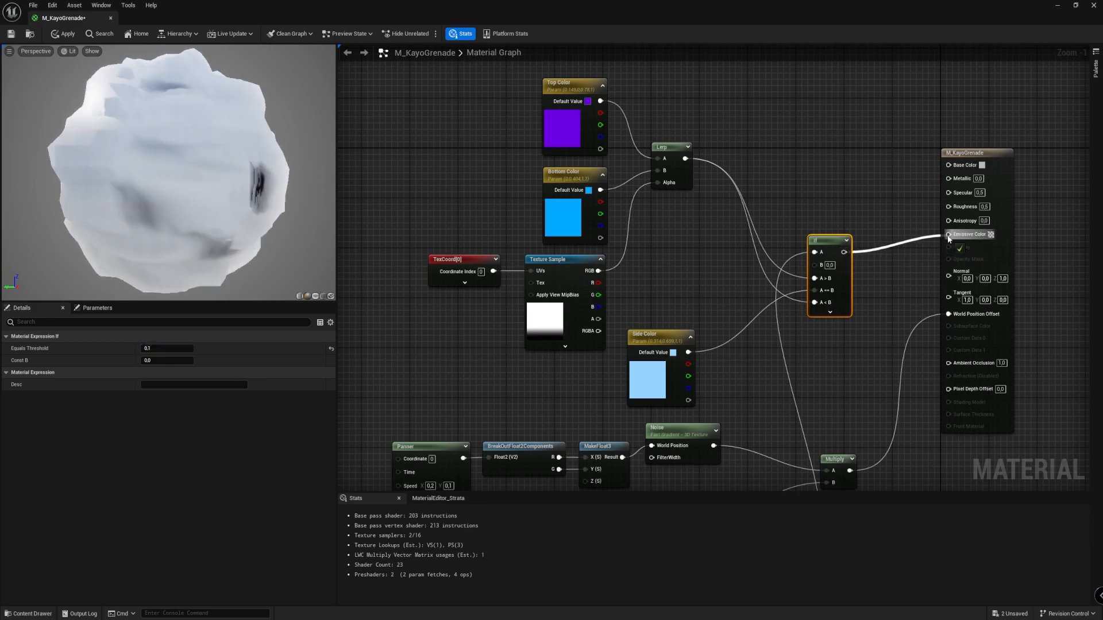
drag(948, 239, 949, 234)
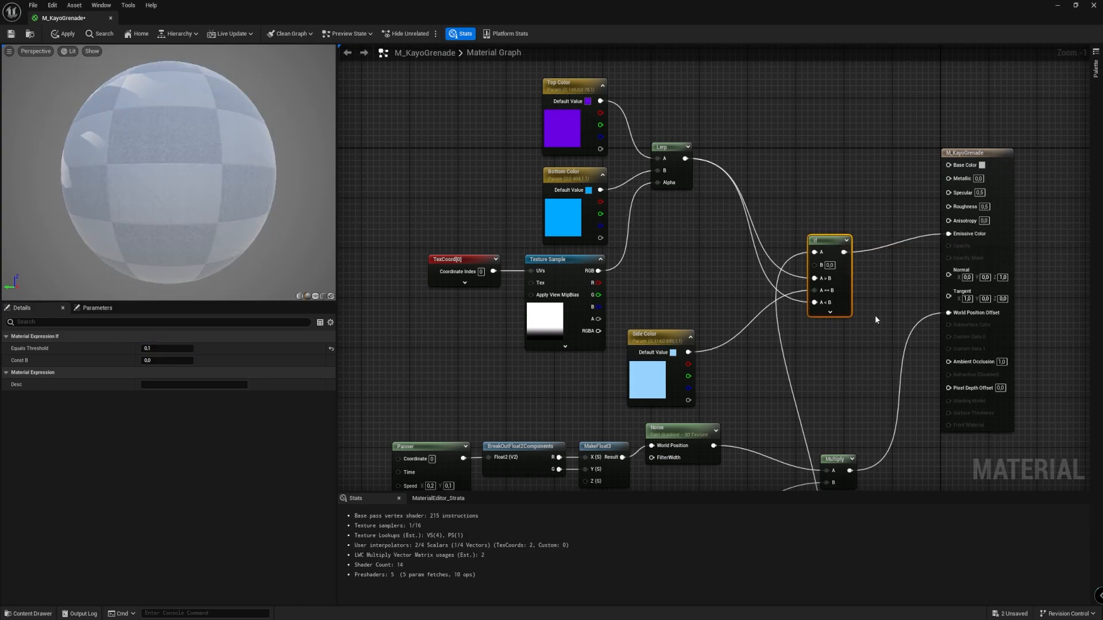
scroll(173, 222, down, 2)
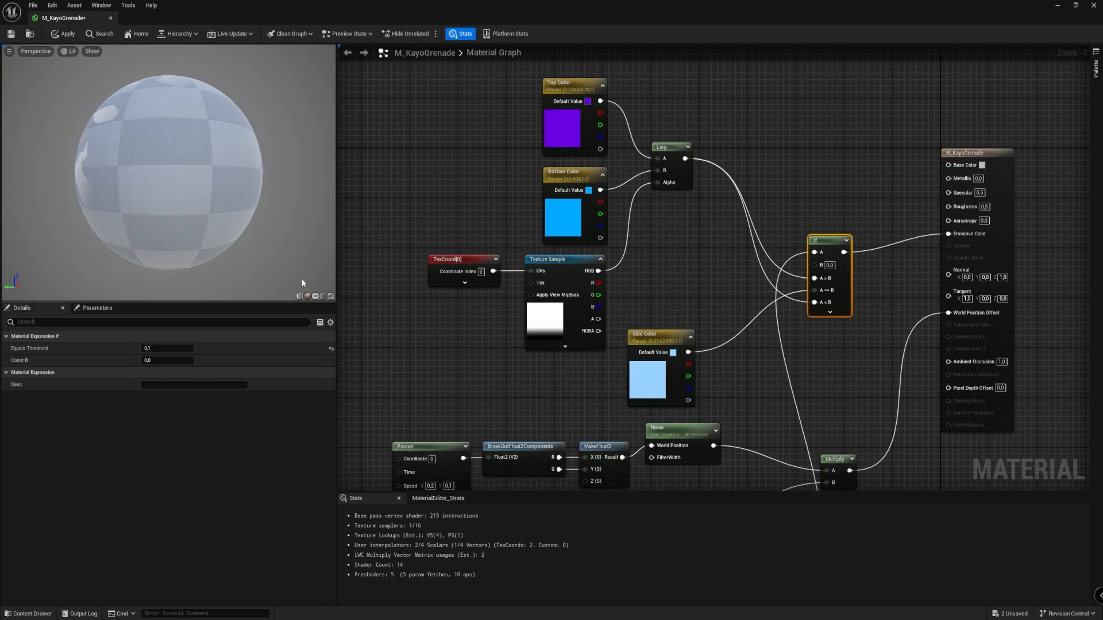
click(11, 35)
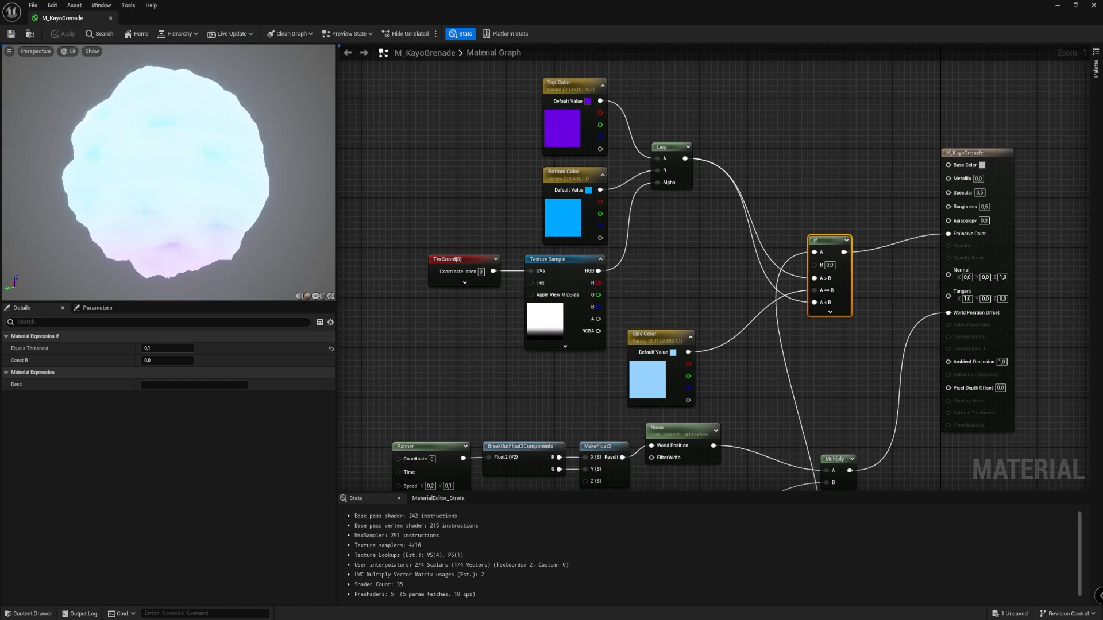
Return to the level viewport and examine the animated panels and side colours on the grenade spheres from several angles.
click(1056, 6)
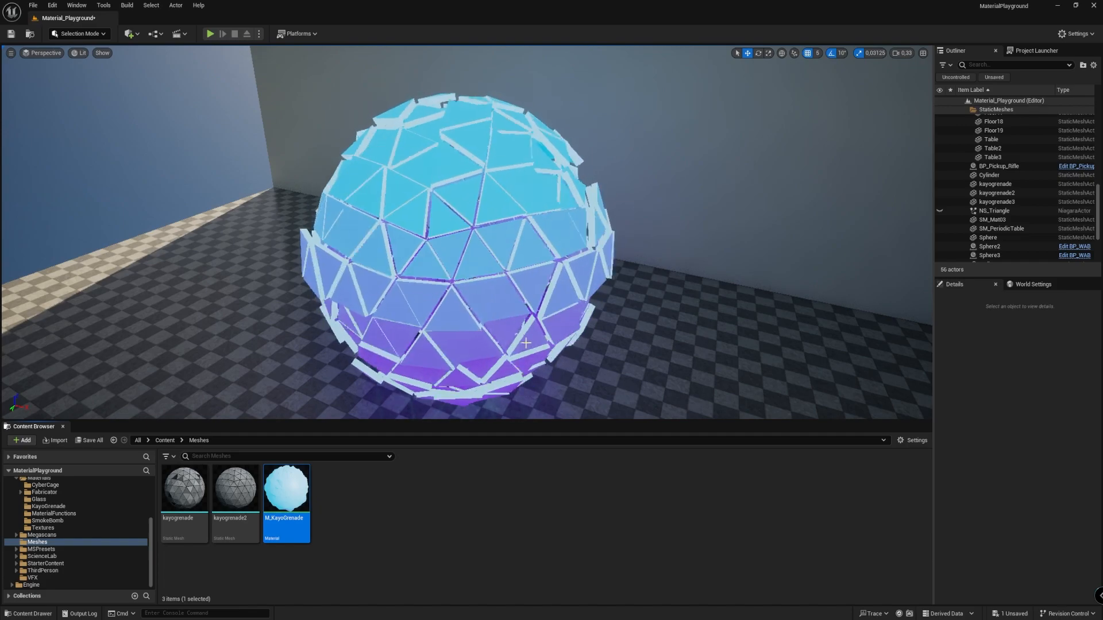
mouse_move(663, 340)
right_down()
mouse_move(636, 336)
mouse_move(661, 339)
right_up()
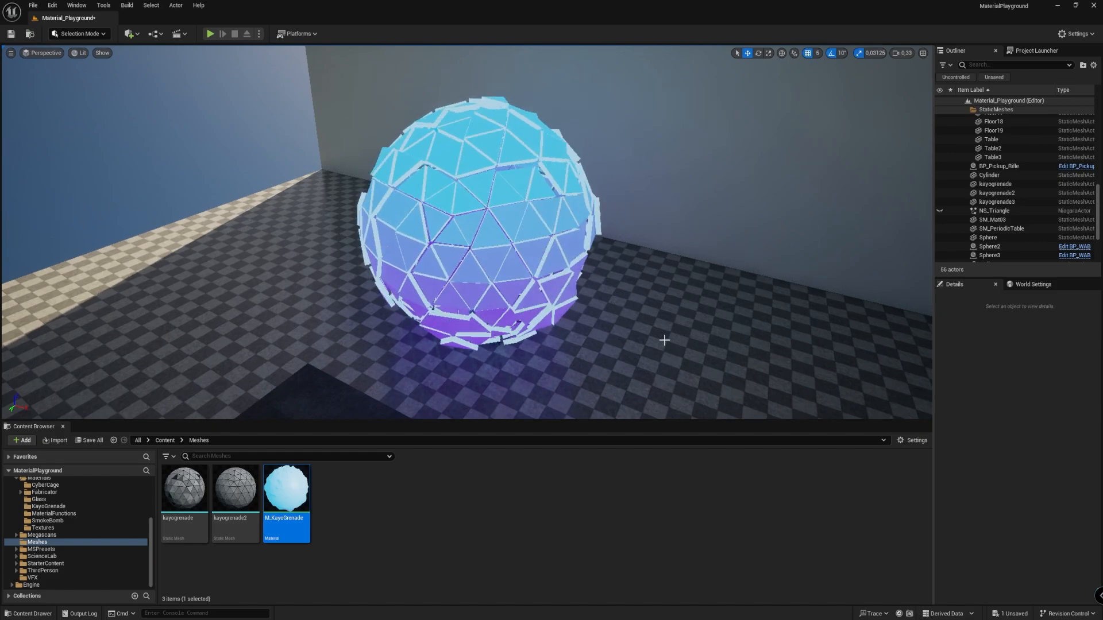
right_drag(659, 337, 721, 332)
key(d)
key(s)
key(w)
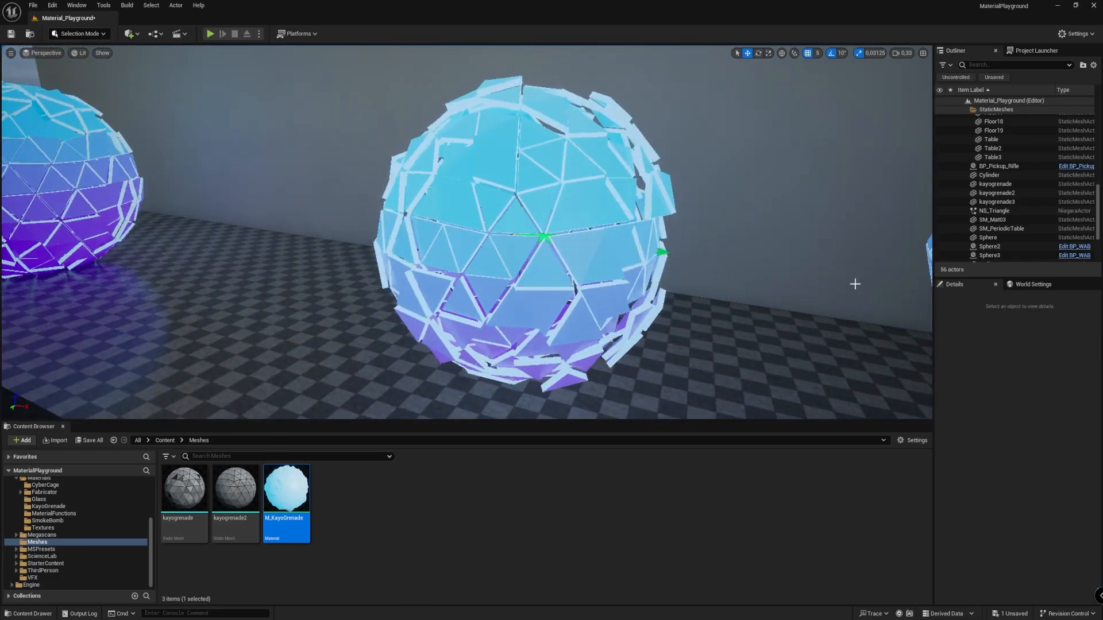
right_drag(826, 288, 789, 282)
key(s)
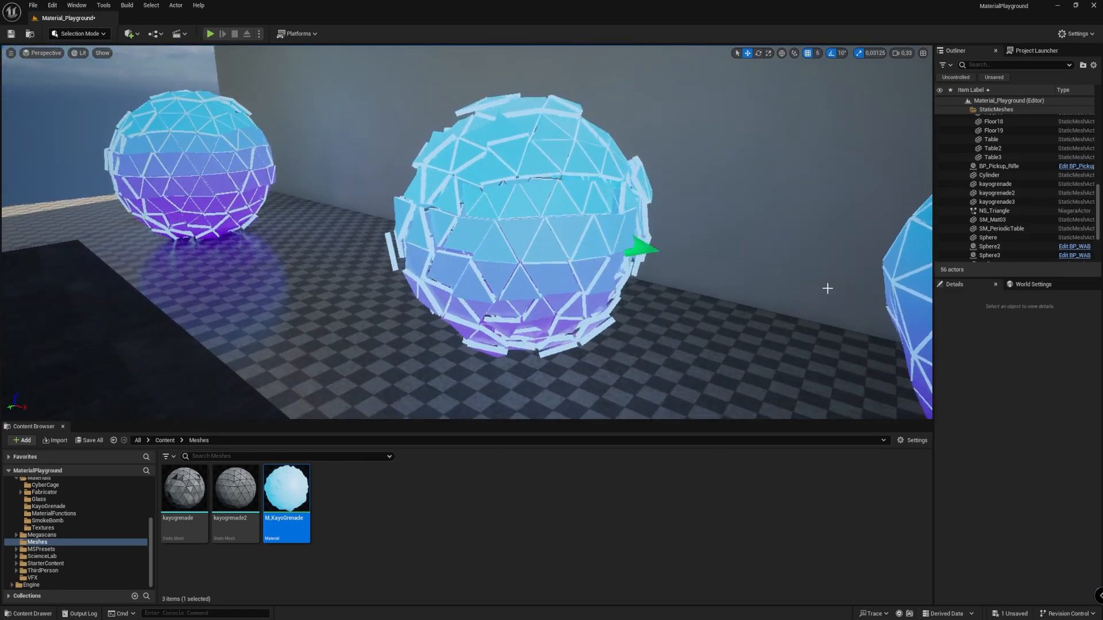